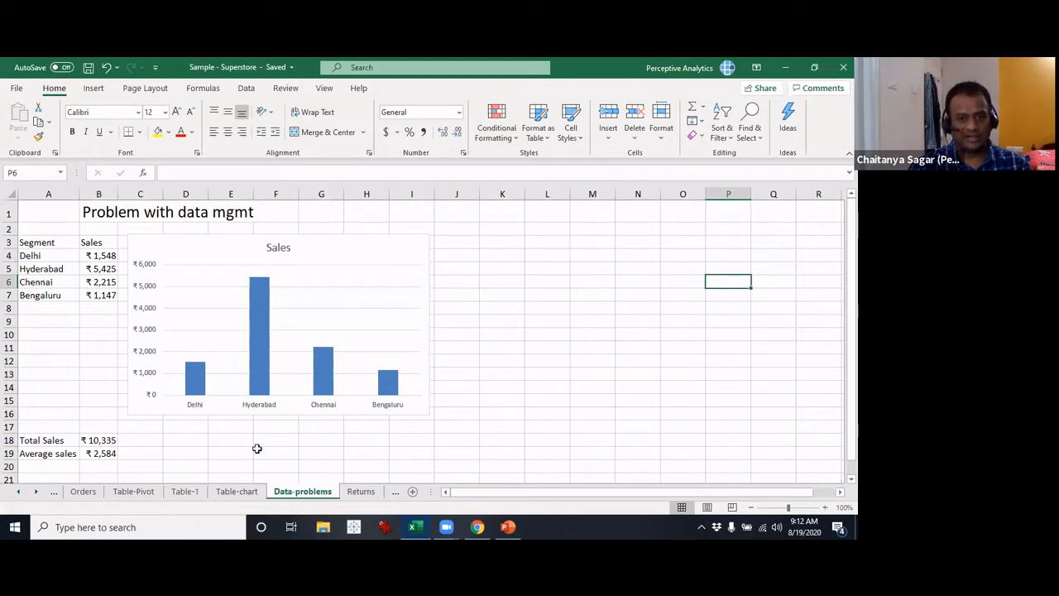
left_click(505, 295)
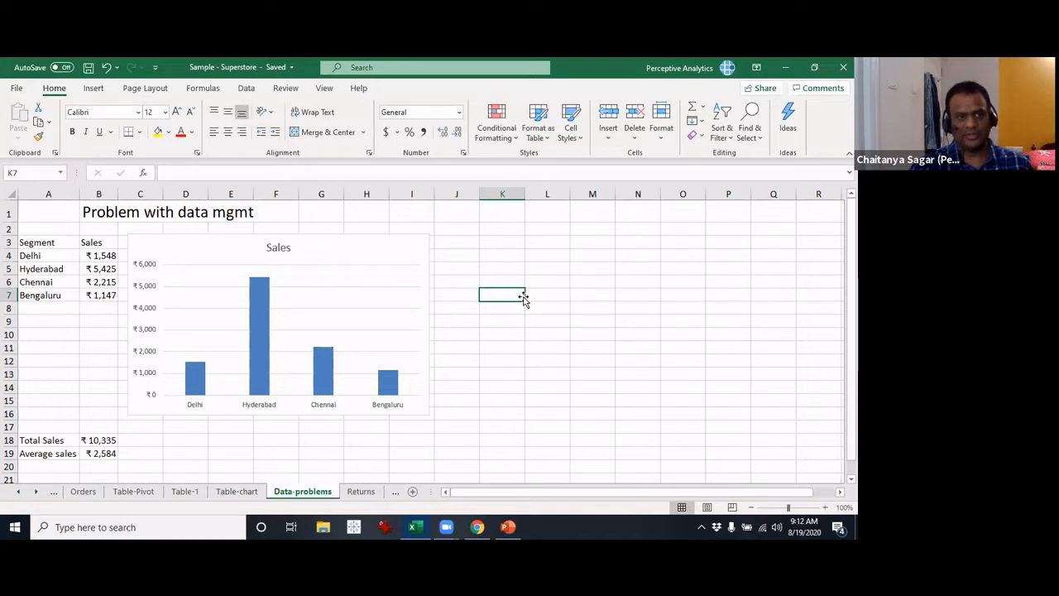
left_click(93, 91)
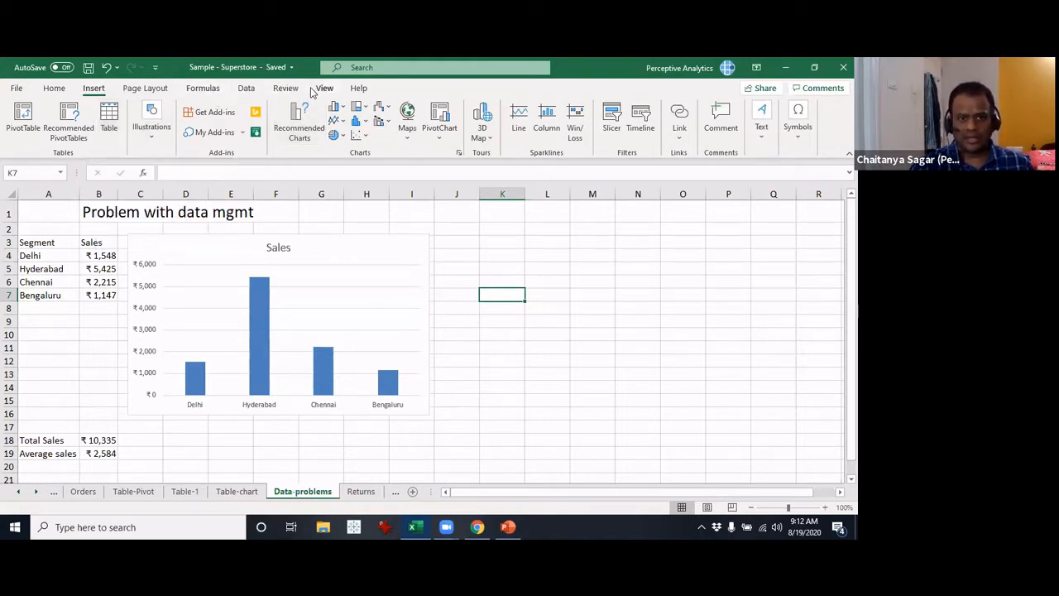
left_click(247, 88)
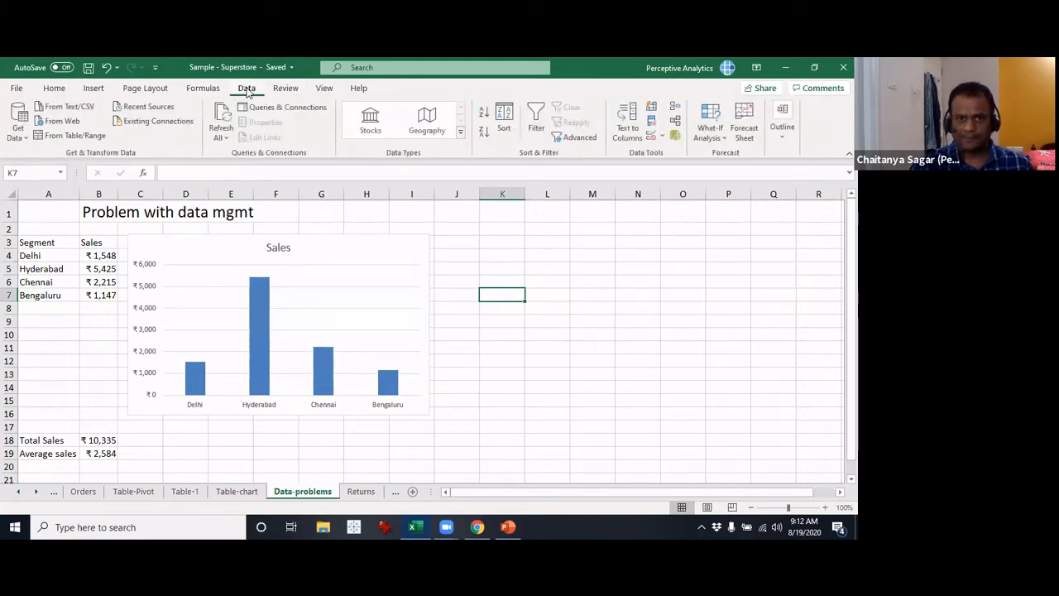
left_click(716, 134)
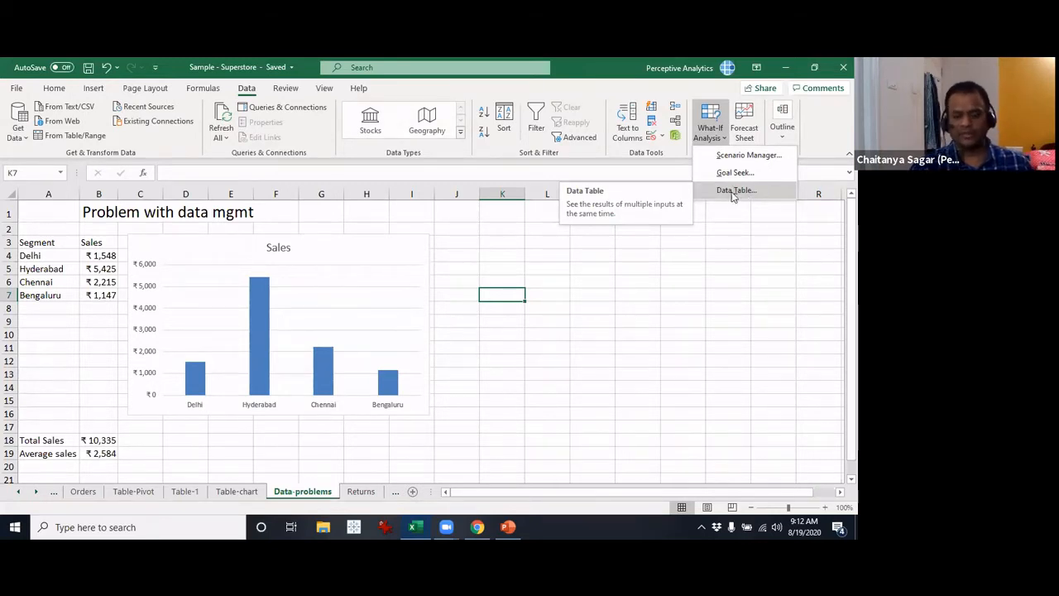
left_click(661, 322)
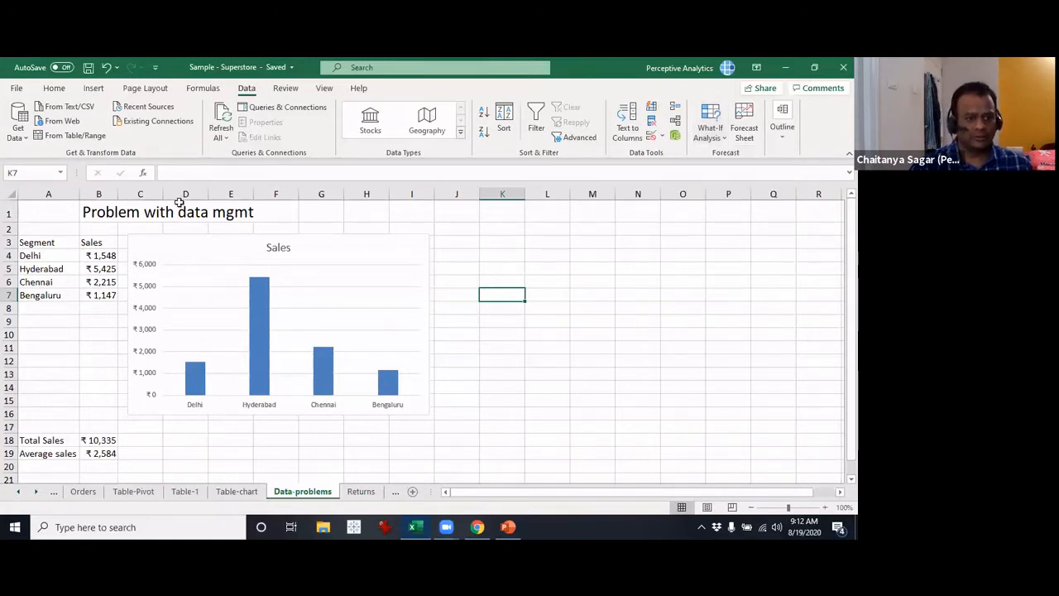
left_click(93, 88)
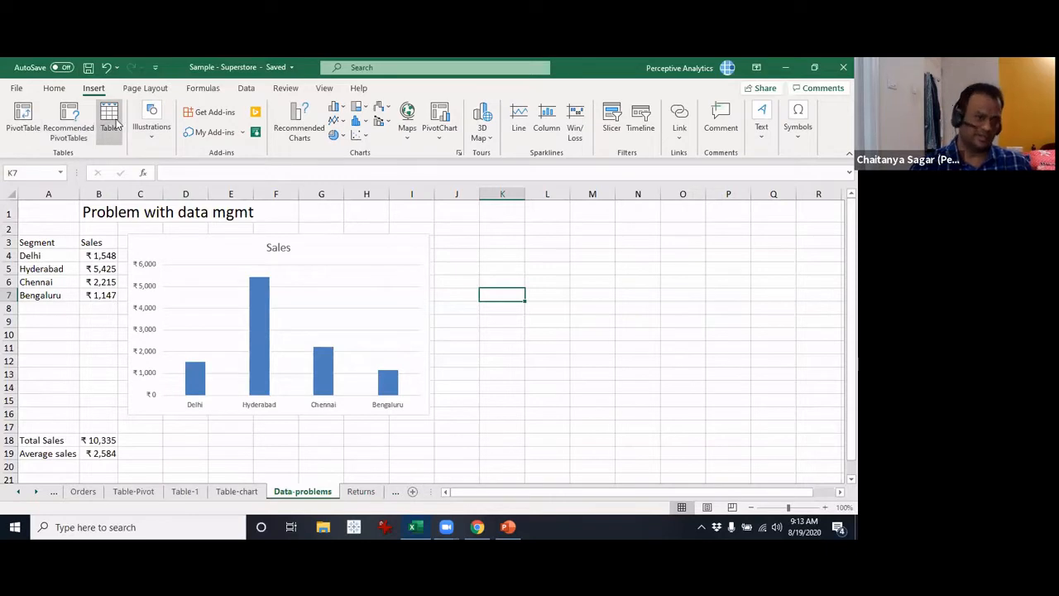
left_click(654, 375)
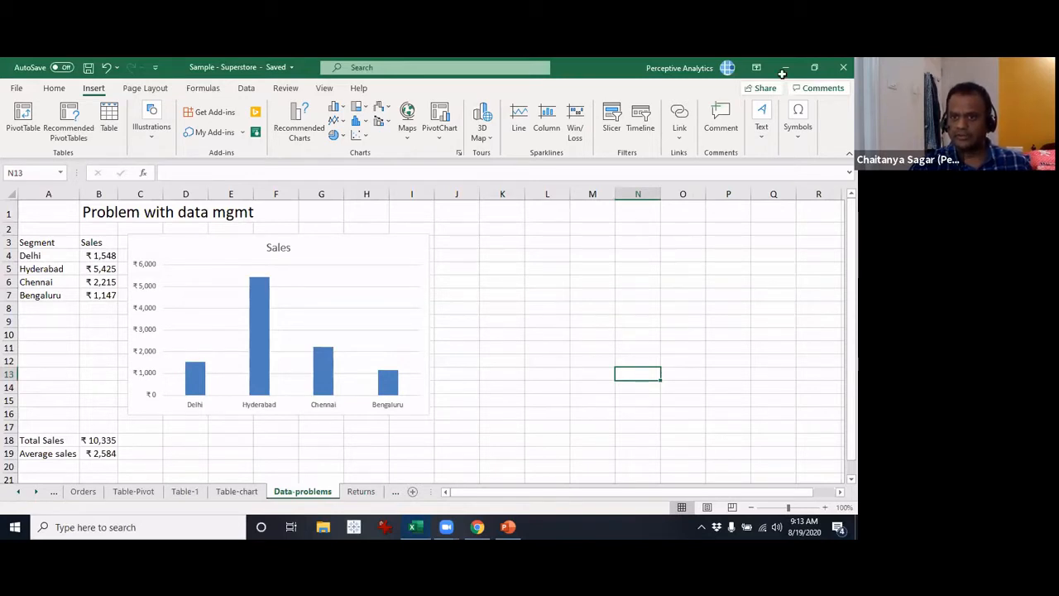
left_click(731, 424)
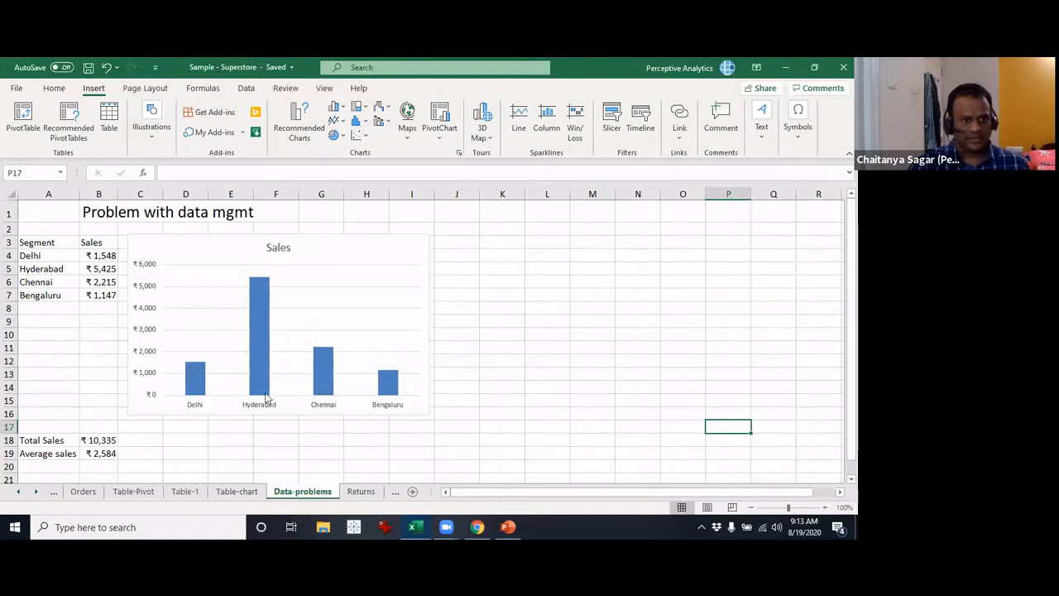
Rename the header of the city column in cell A3 to City
left_click(50, 320)
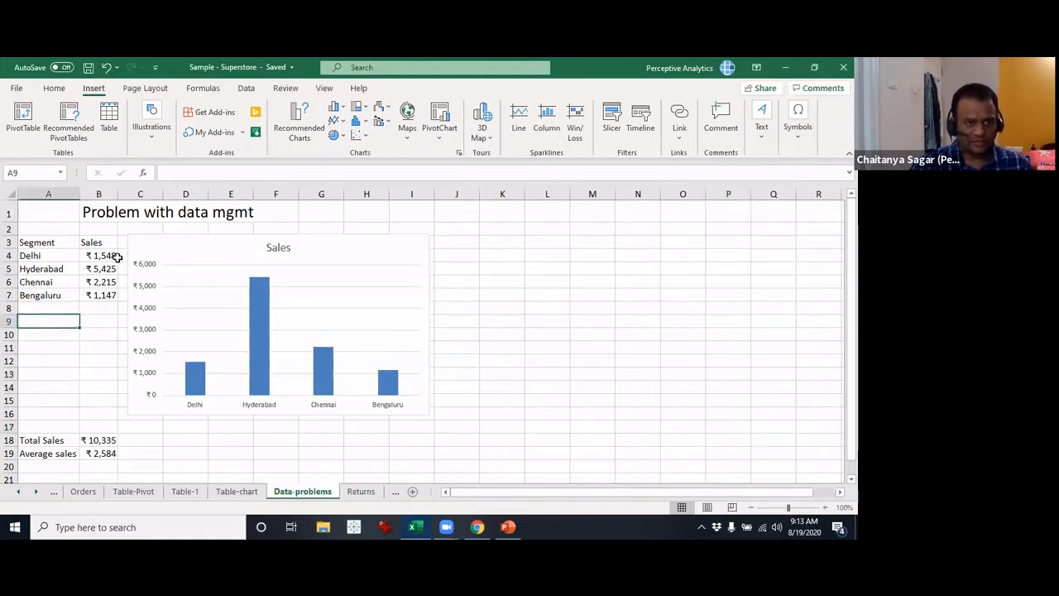
left_click(46, 253)
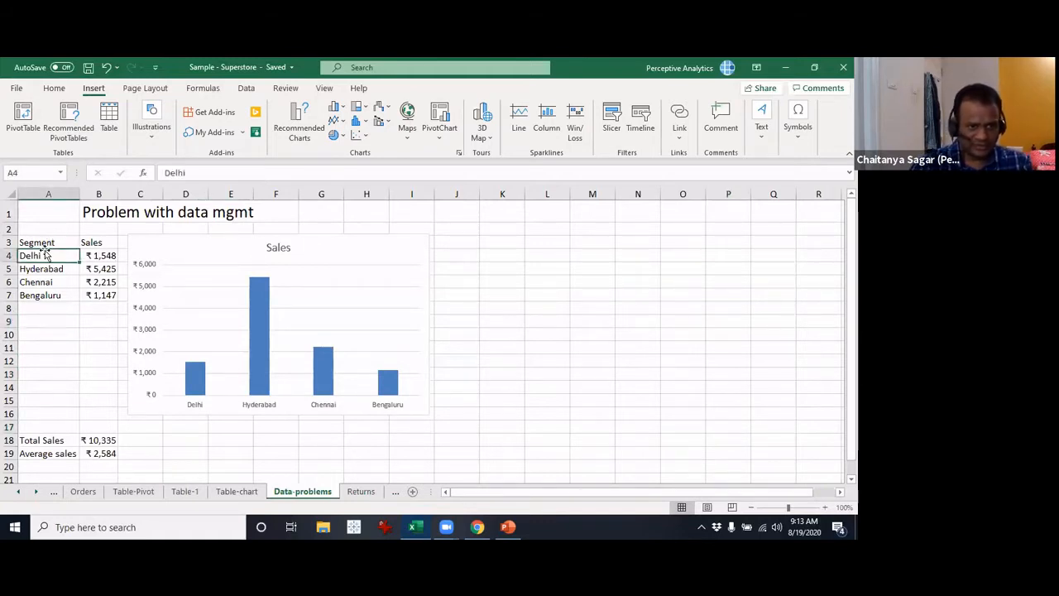
left_click(55, 239)
type("City")
key("Return")
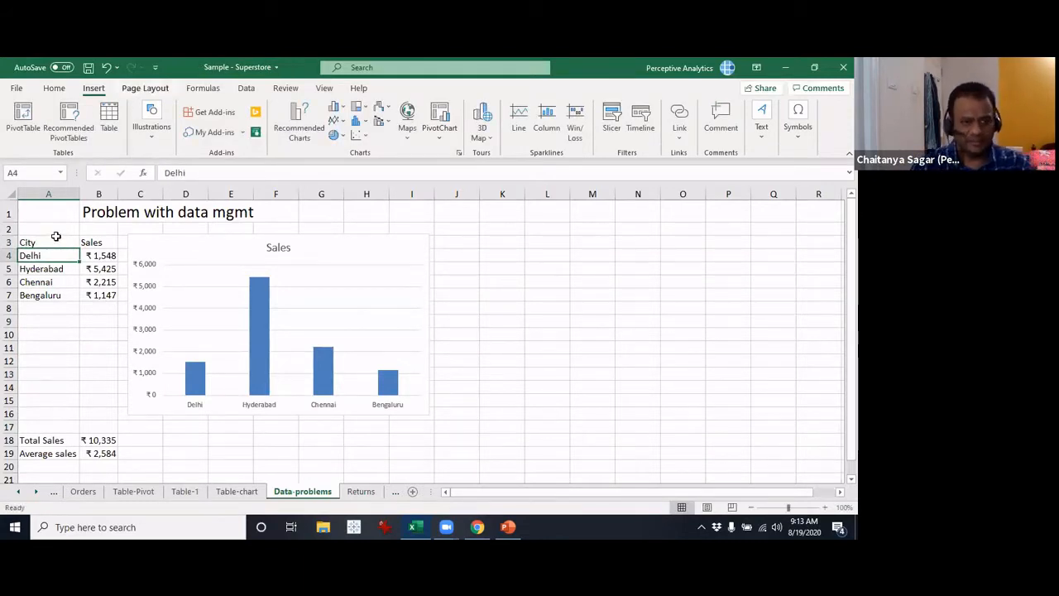
Examine the city sales figures and the formulas behind Total Sales and Average sales on the Data-problems sheet
left_click_drag(55, 236, 93, 308)
left_click(86, 329)
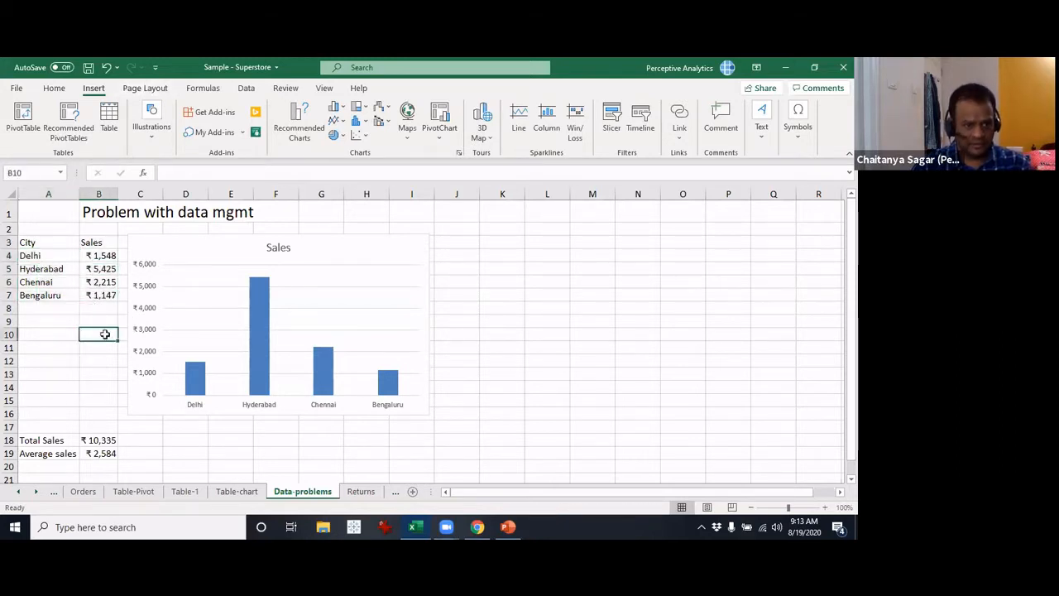
left_click_drag(107, 255, 97, 302)
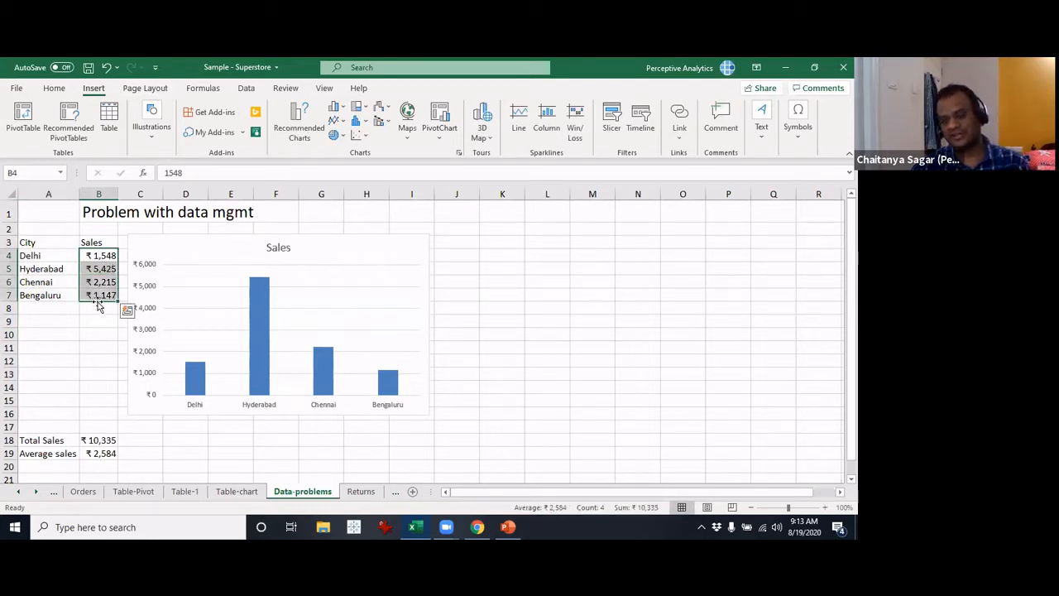
left_click(107, 441)
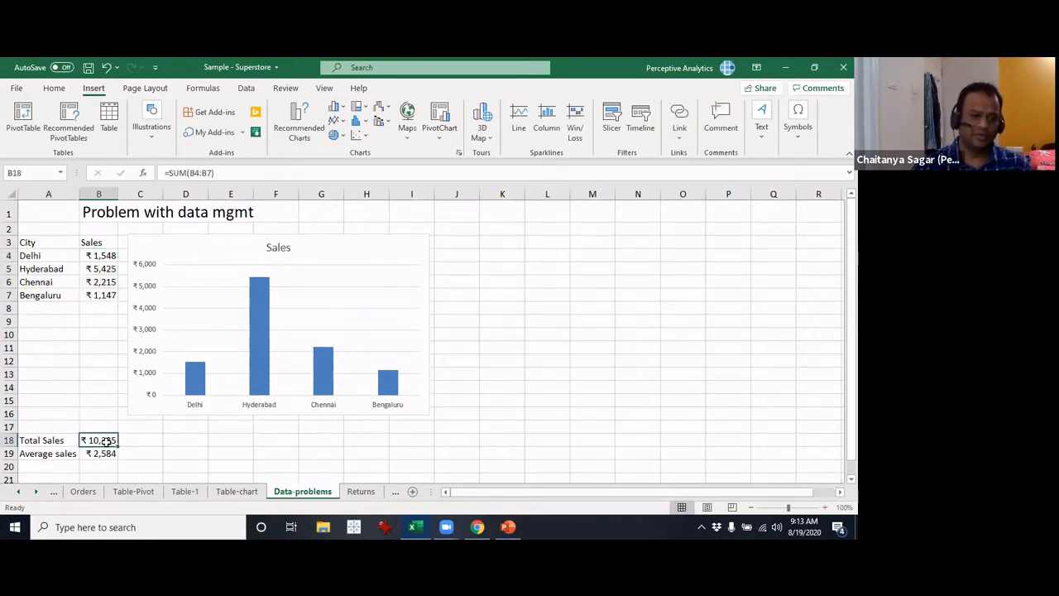
key("F2")
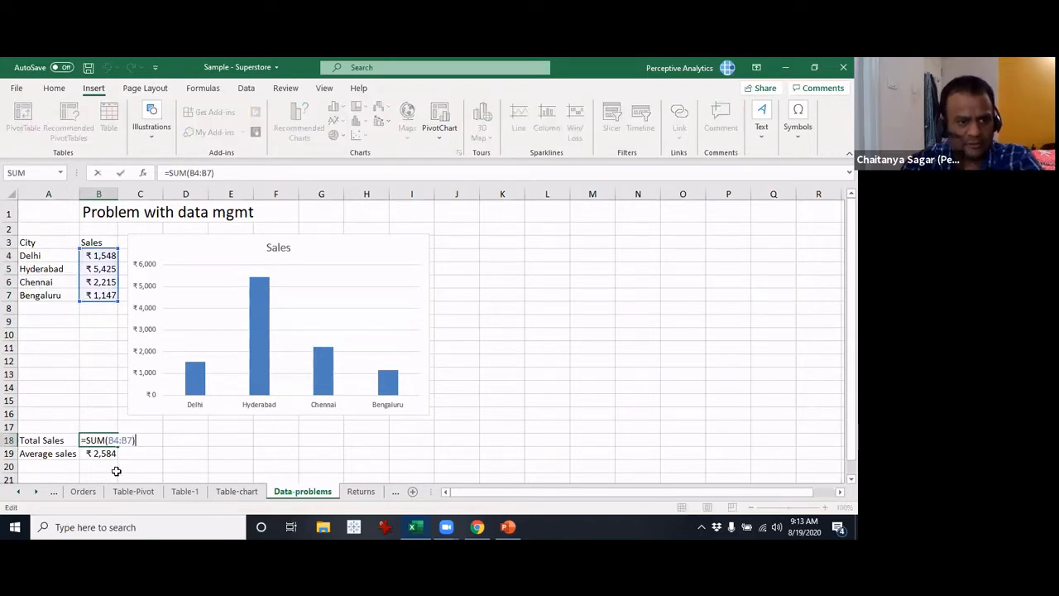
key("Escape")
left_click(105, 455)
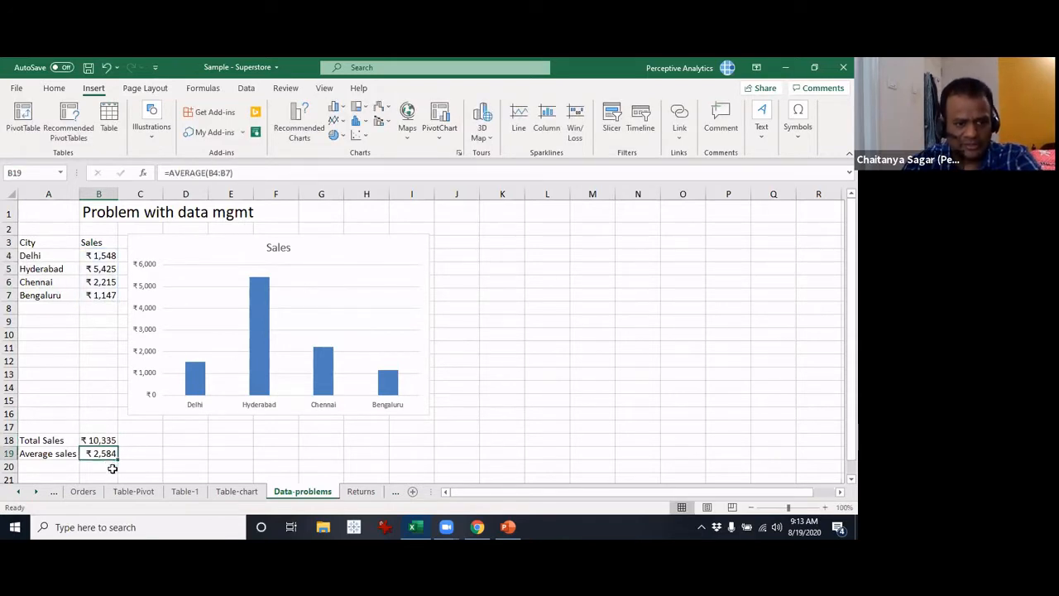
key("F2")
key("Escape")
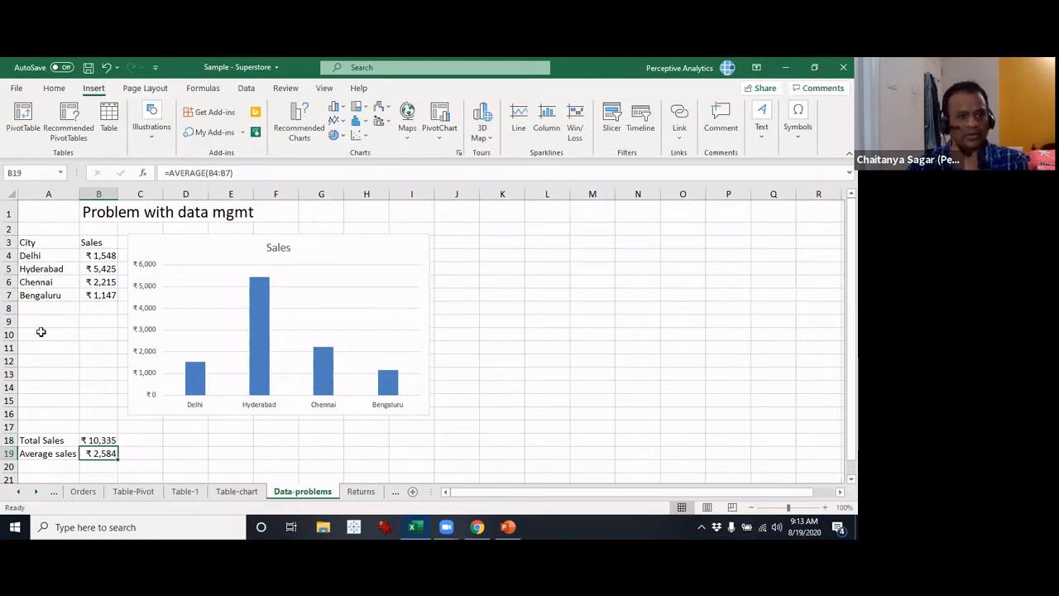
Add Kolkata with sales of 1257 in row 8, directly below Bengaluru
left_click(58, 305)
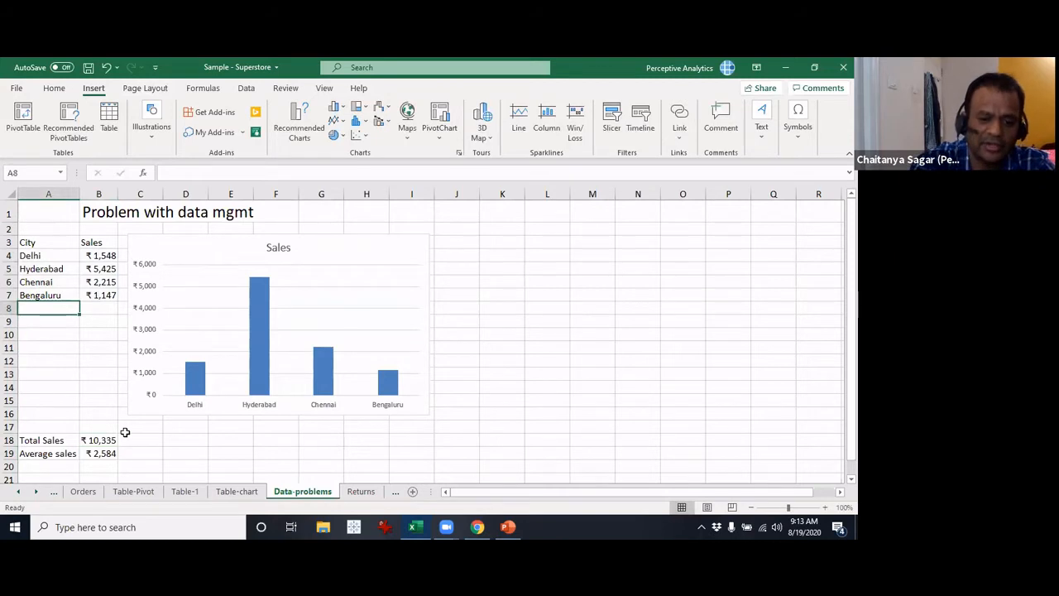
type("Kolkata")
key("Tab")
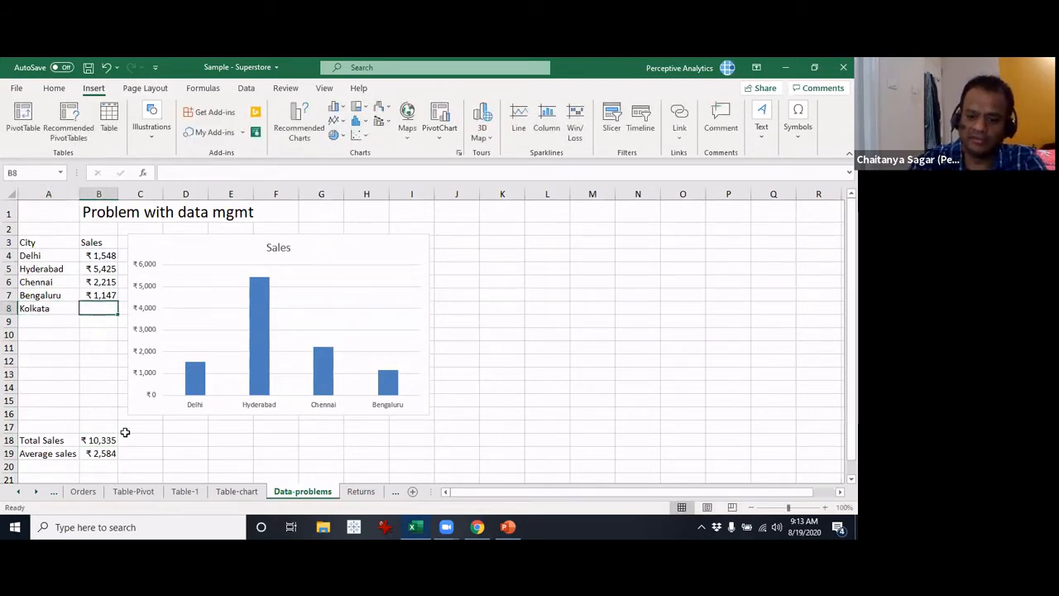
type("1257")
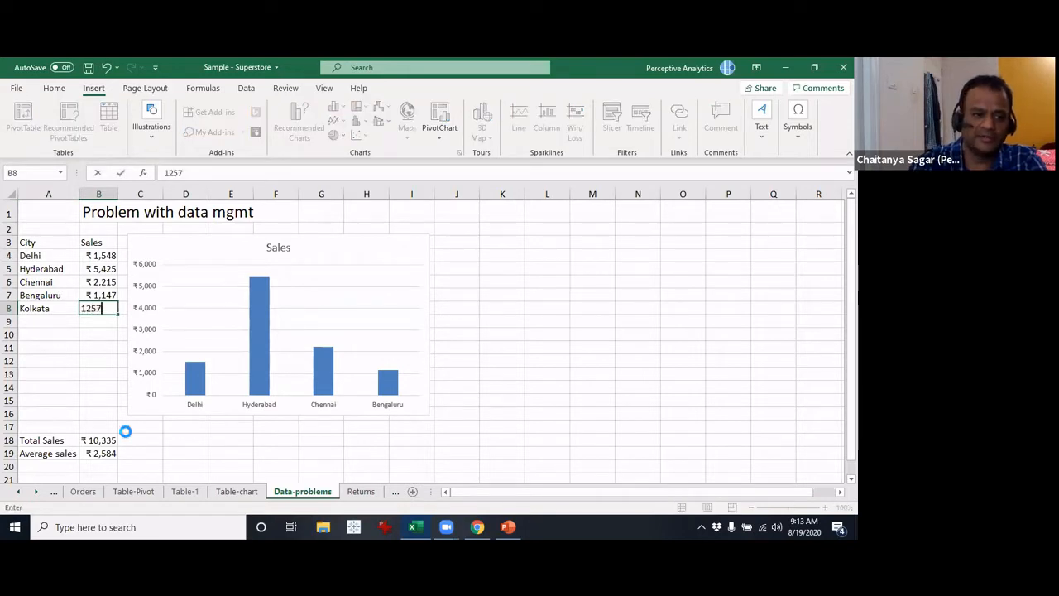
key("Return")
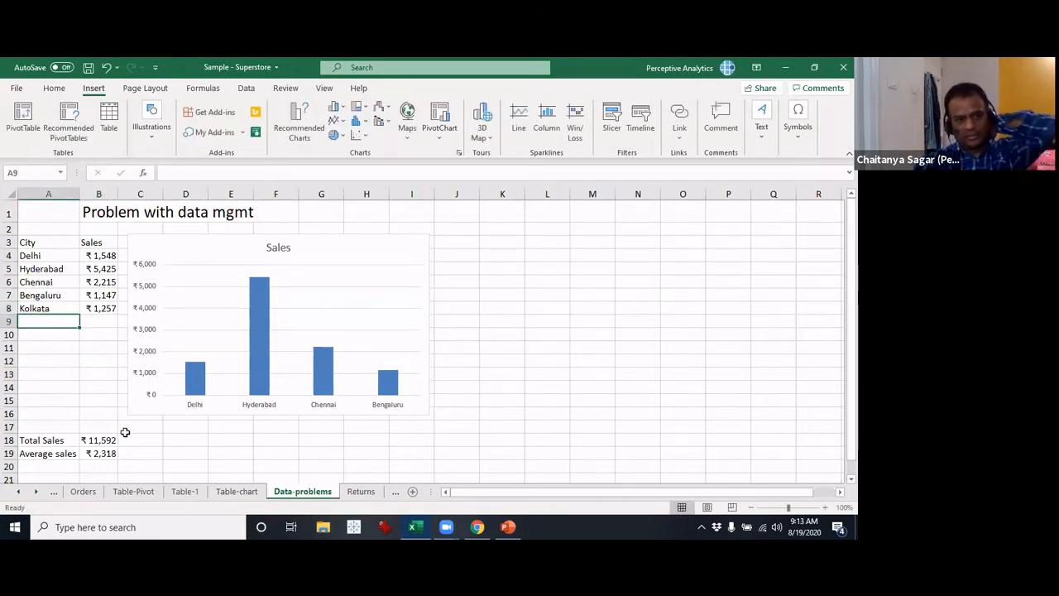
Check which cell ranges the Total Sales and Average sales formulas cover with the Kolkata row included
left_click(101, 440)
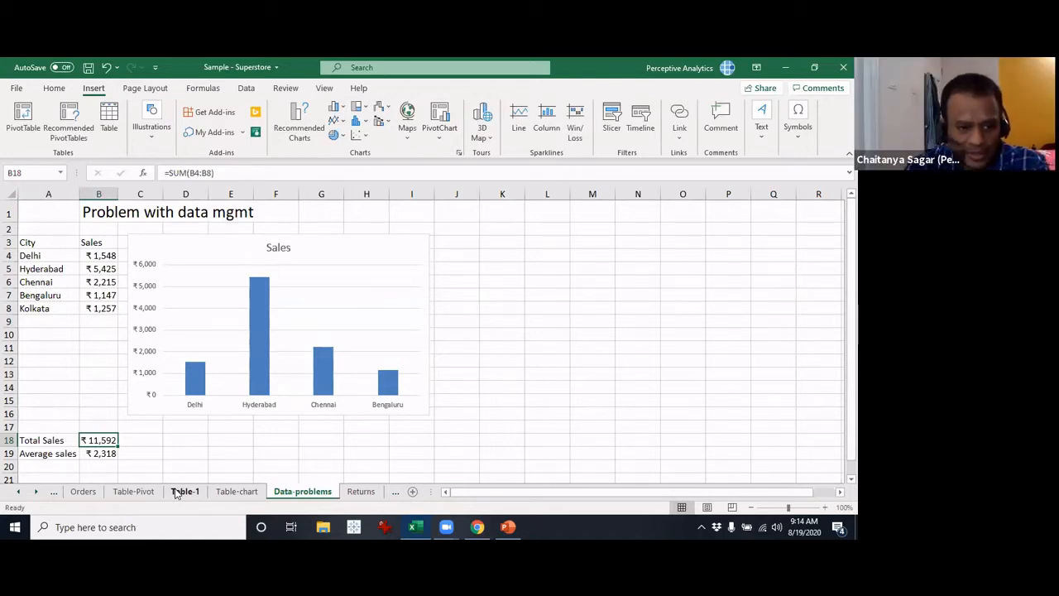
key("F2")
key("Return")
key("F2")
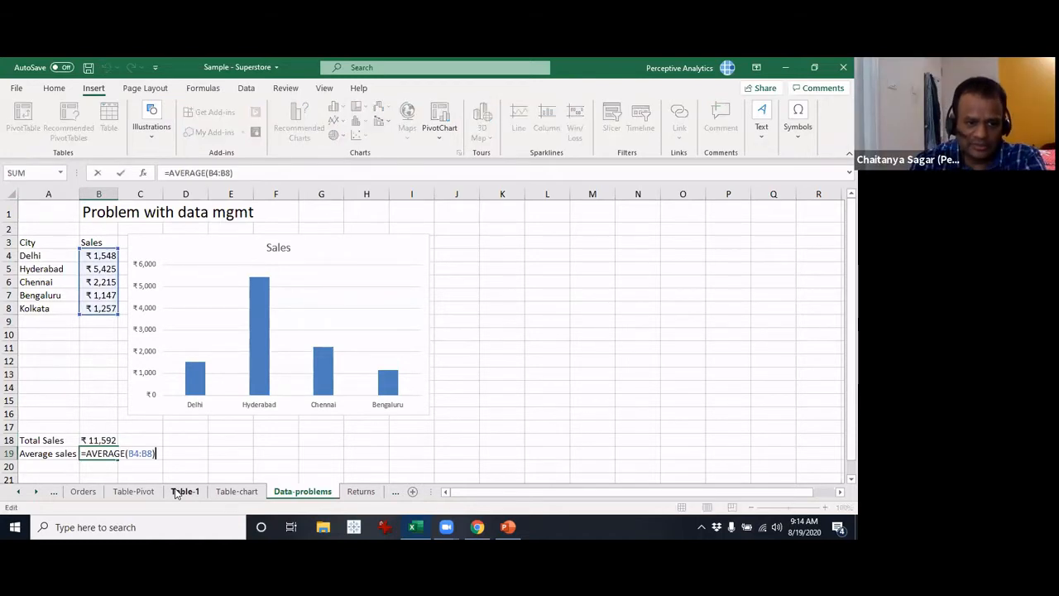
key("Escape")
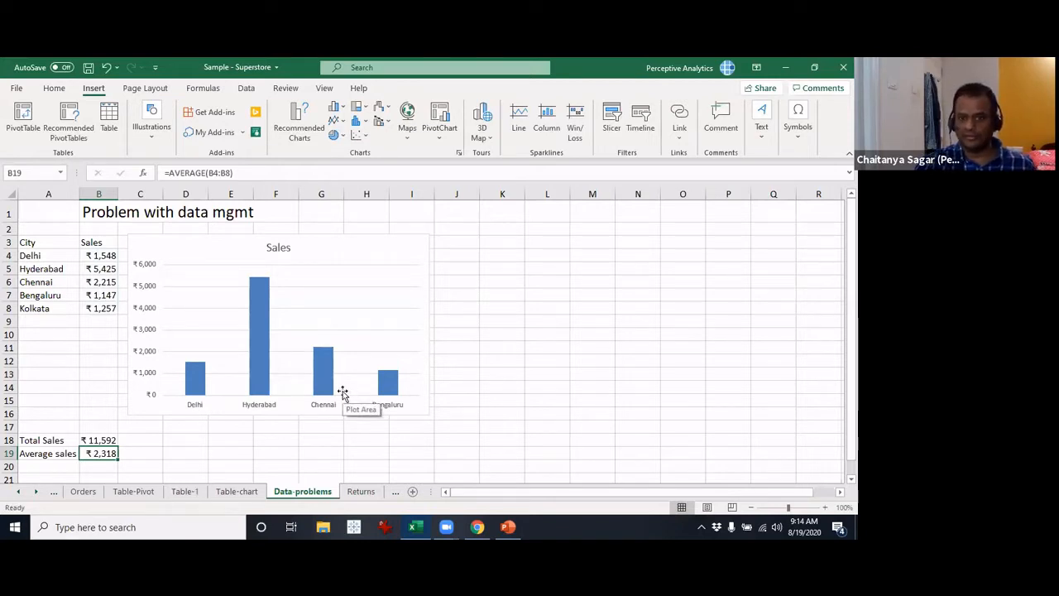
On the Table-chart sheet, add Kolkata with sales of 1257 in row 8 of the Regular Chart data
left_click(246, 495)
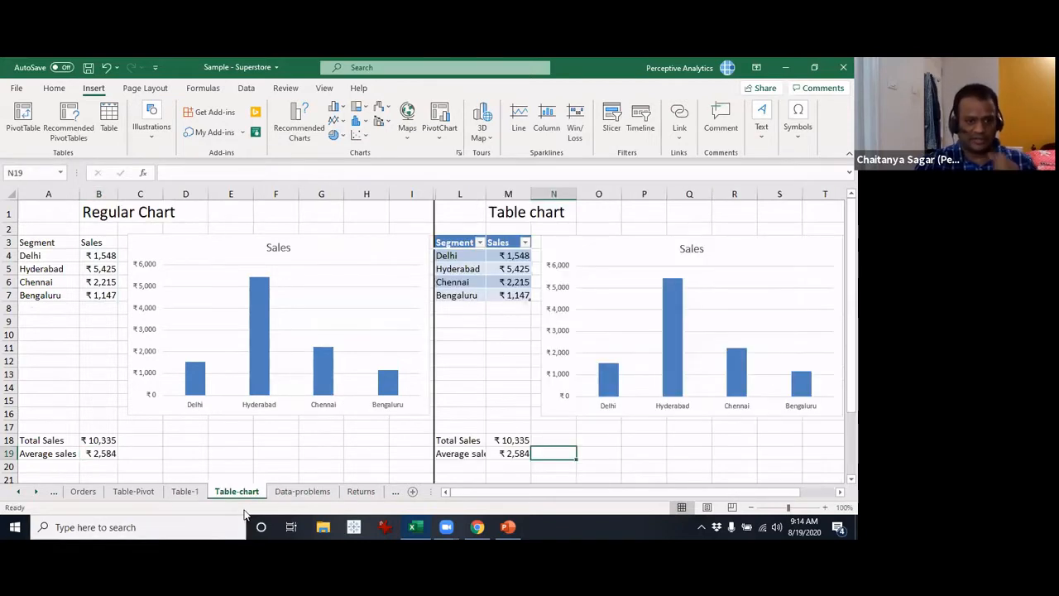
left_click(62, 318)
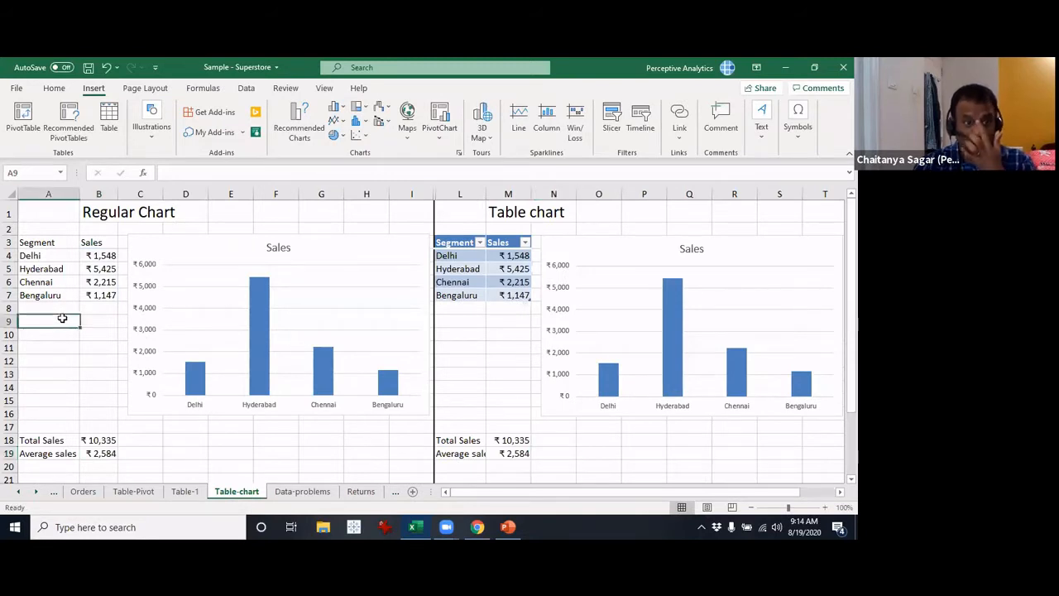
left_click(512, 347)
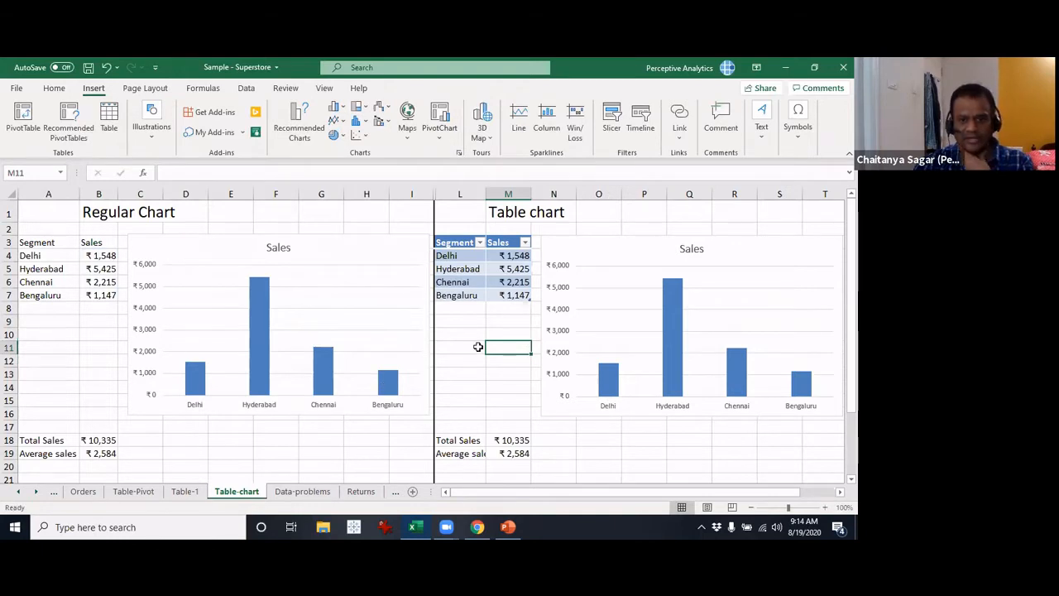
left_click(41, 310)
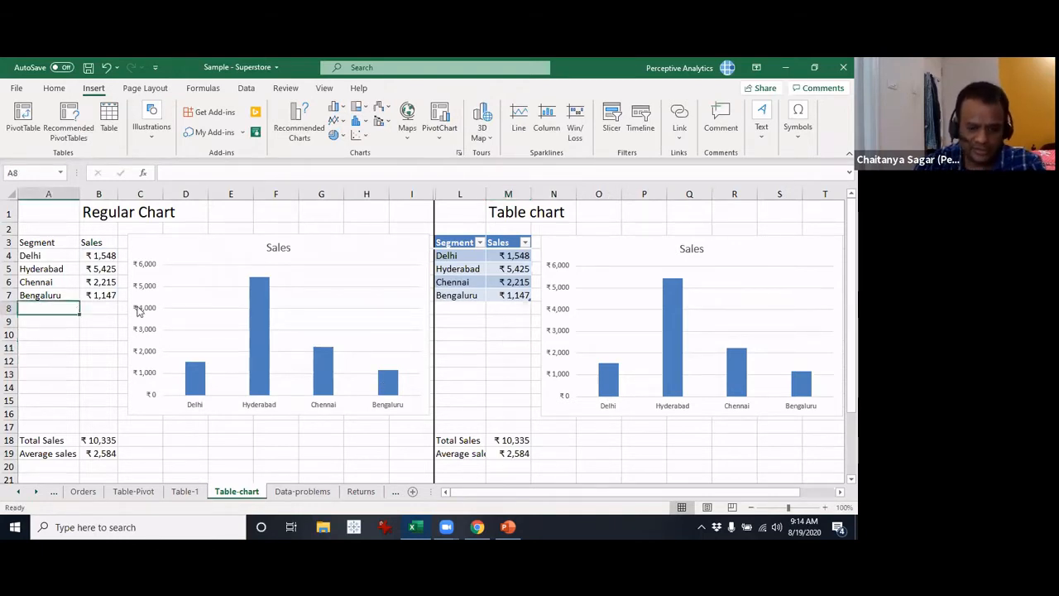
type("Kolka")
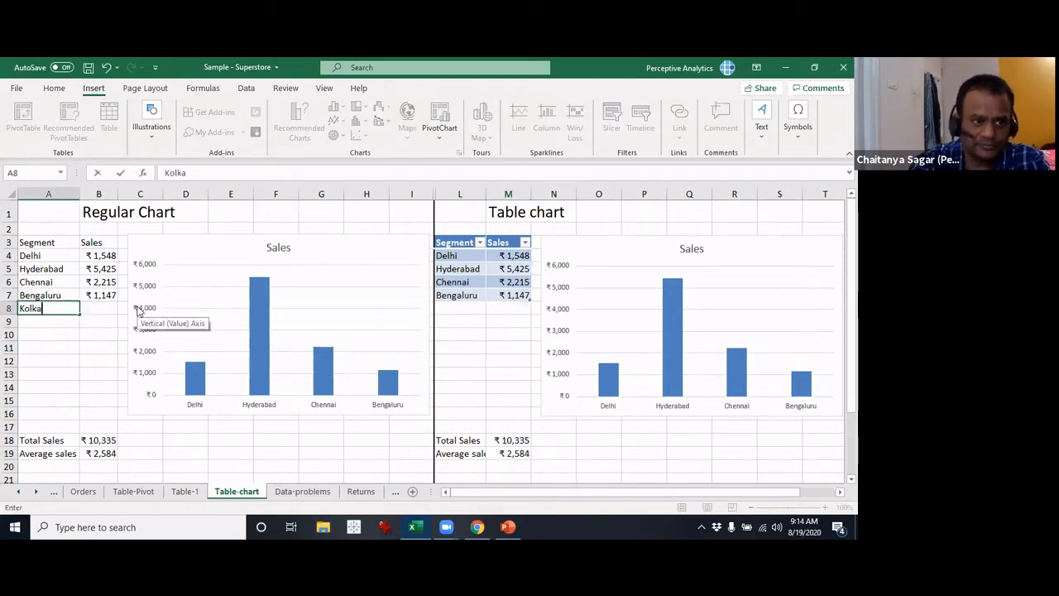
type("ta")
key("Tab")
type("1257")
key("Tab")
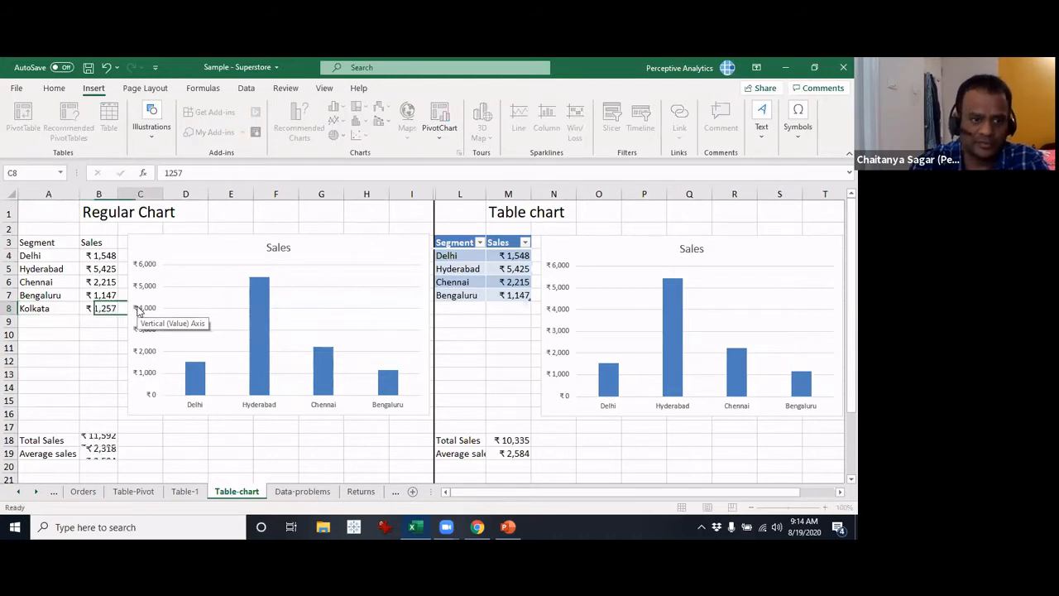
Add Kolkata with sales of 1257 below Bengaluru in the Table chart's table, and select the whole table L3:M8
left_click(474, 309)
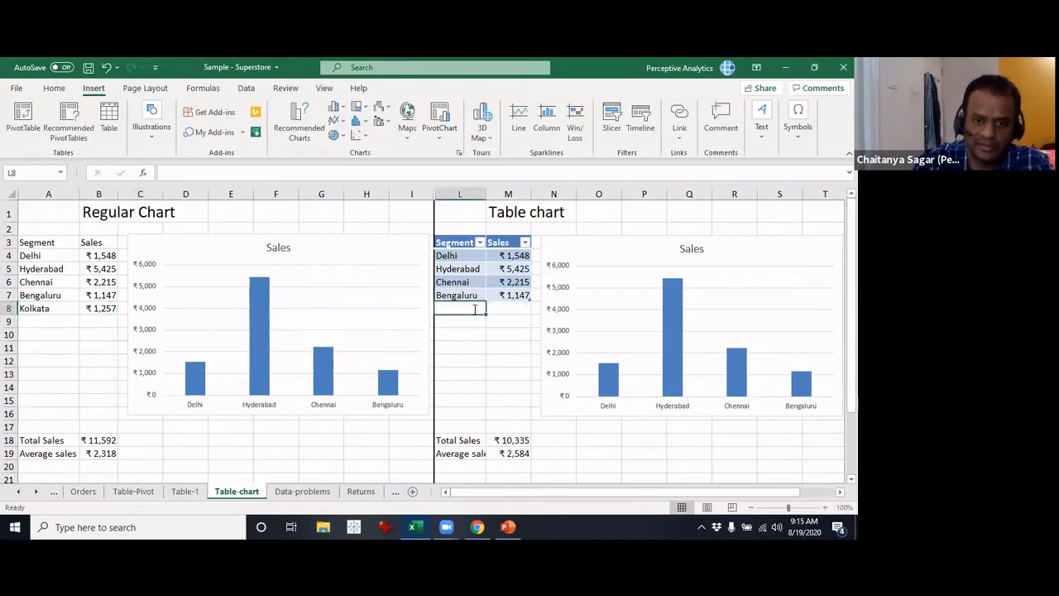
type("Kolkata")
key("Tab")
type("1257")
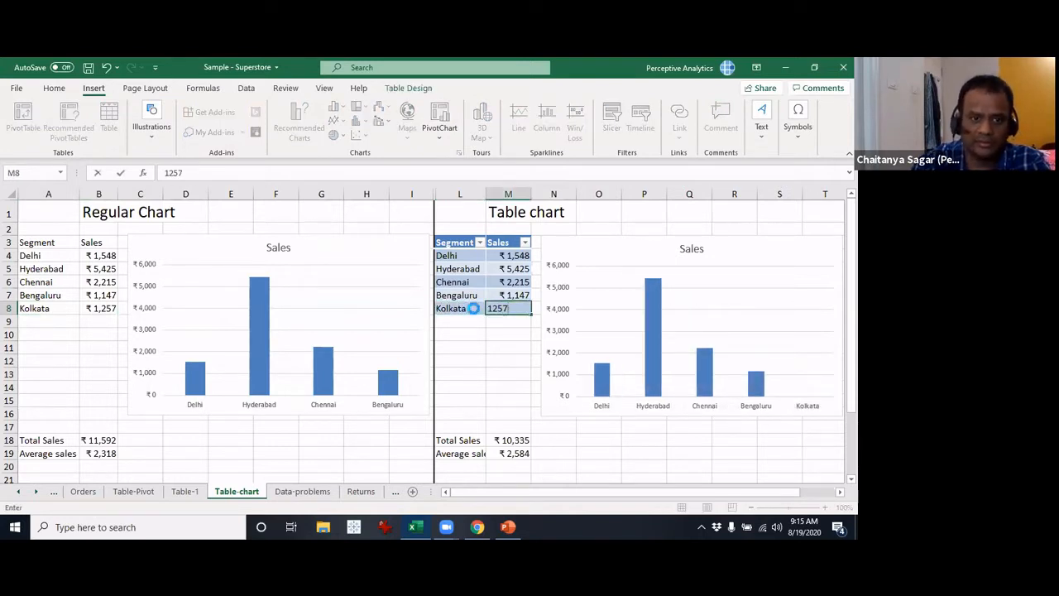
key("Return")
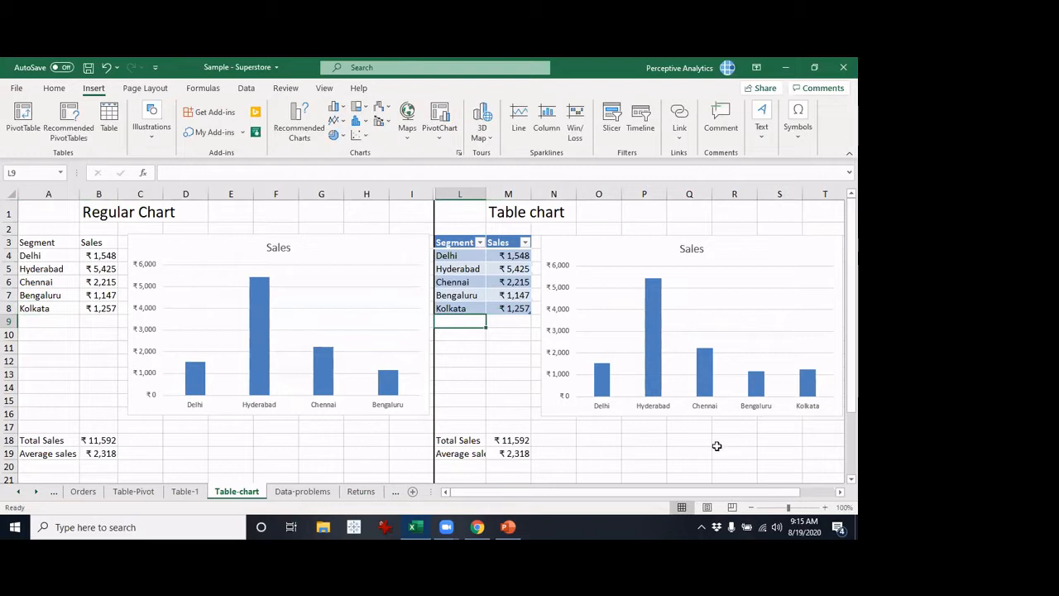
left_click(514, 306)
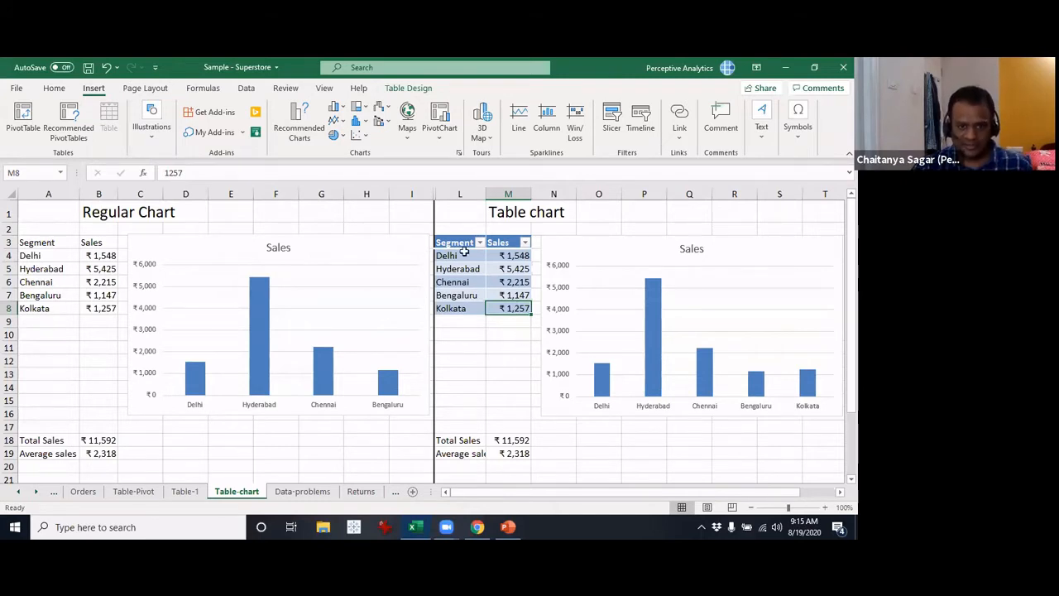
left_click_drag(459, 241, 524, 308)
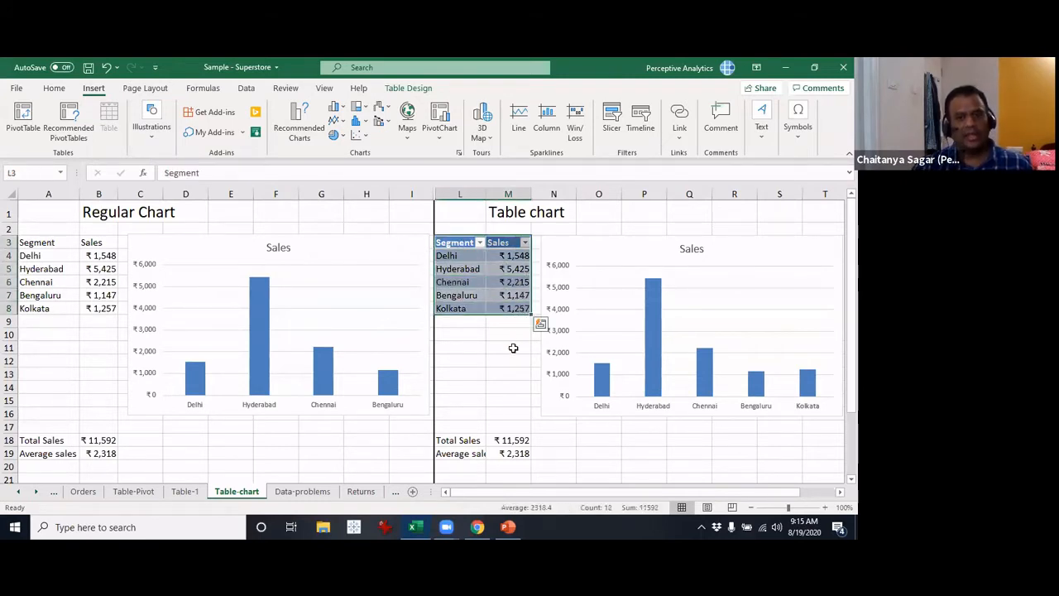
Move the Table chart's column chart away from the table so that columns N and O beside it are free
left_click(513, 348)
left_click_drag(455, 242, 508, 308)
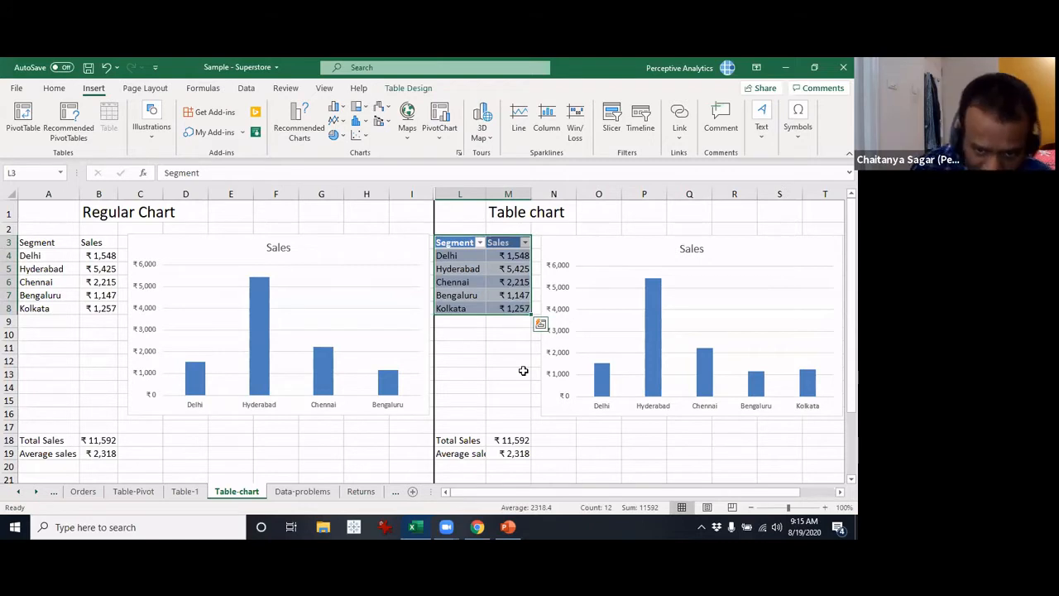
left_click(523, 371)
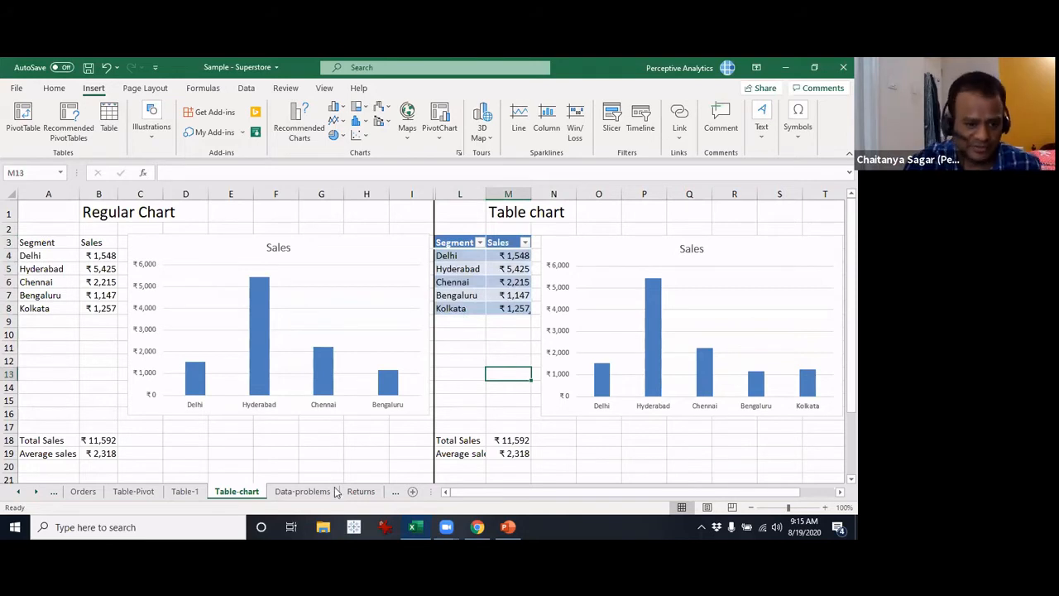
left_click_drag(587, 240, 653, 238)
left_click(556, 267)
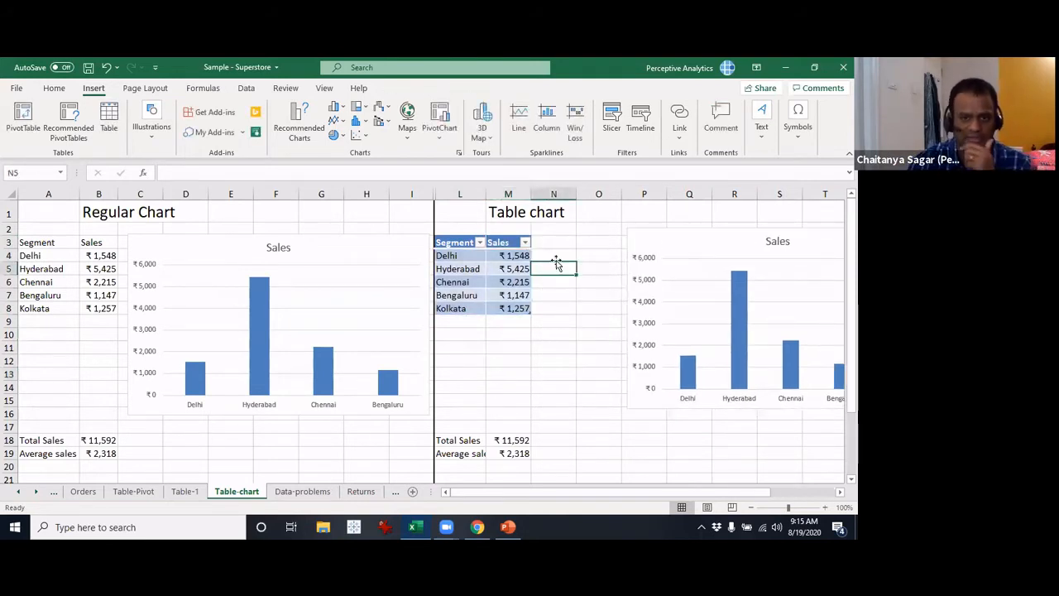
Convert the Regular Chart data in A3:B8 into a table with headers
left_click(482, 308)
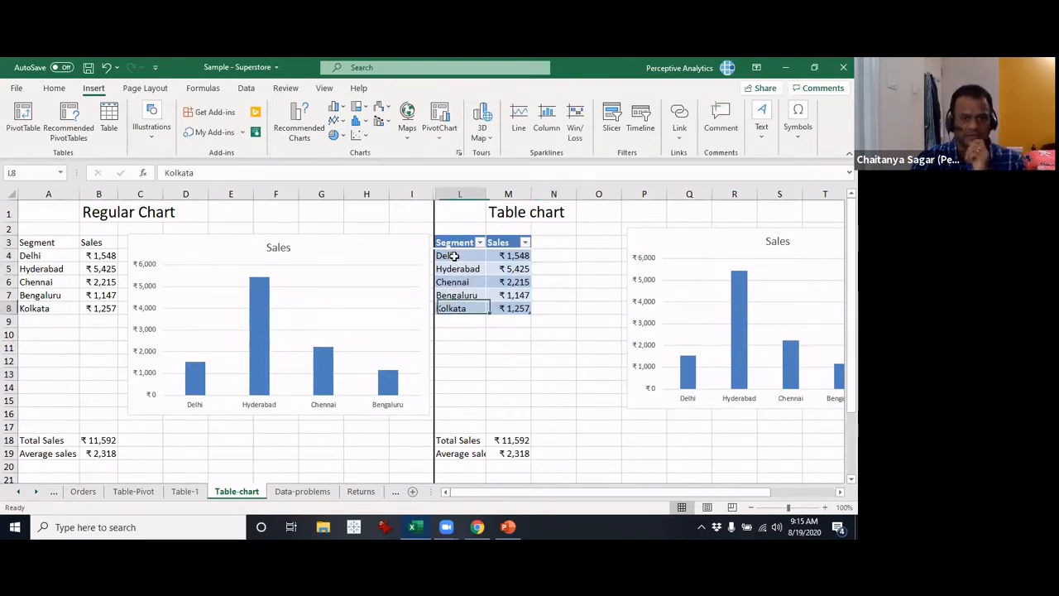
left_click_drag(451, 241, 503, 302)
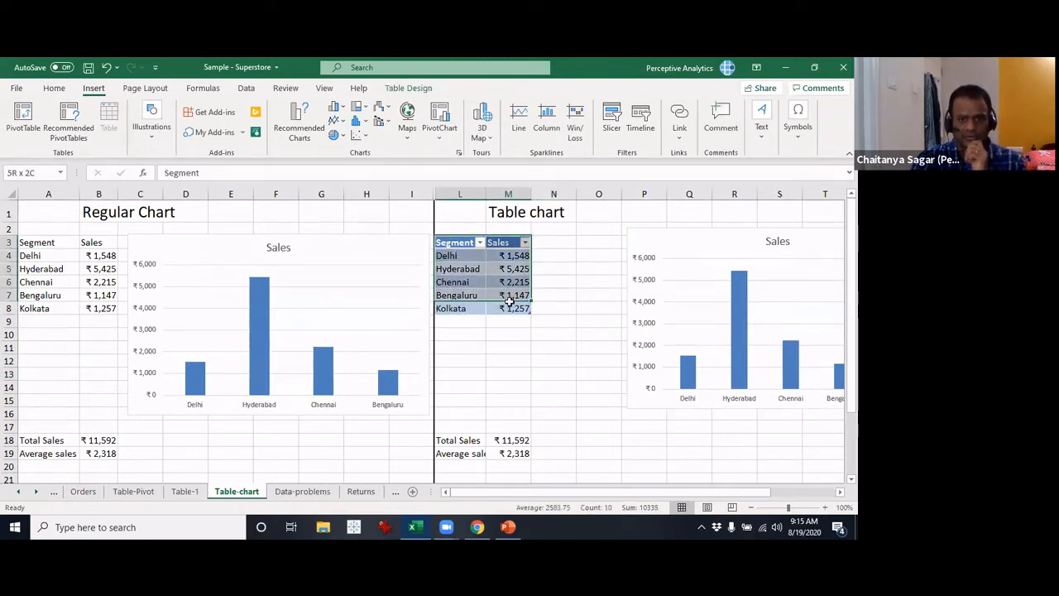
left_click(39, 245)
left_click_drag(40, 245, 104, 308)
left_click(108, 120)
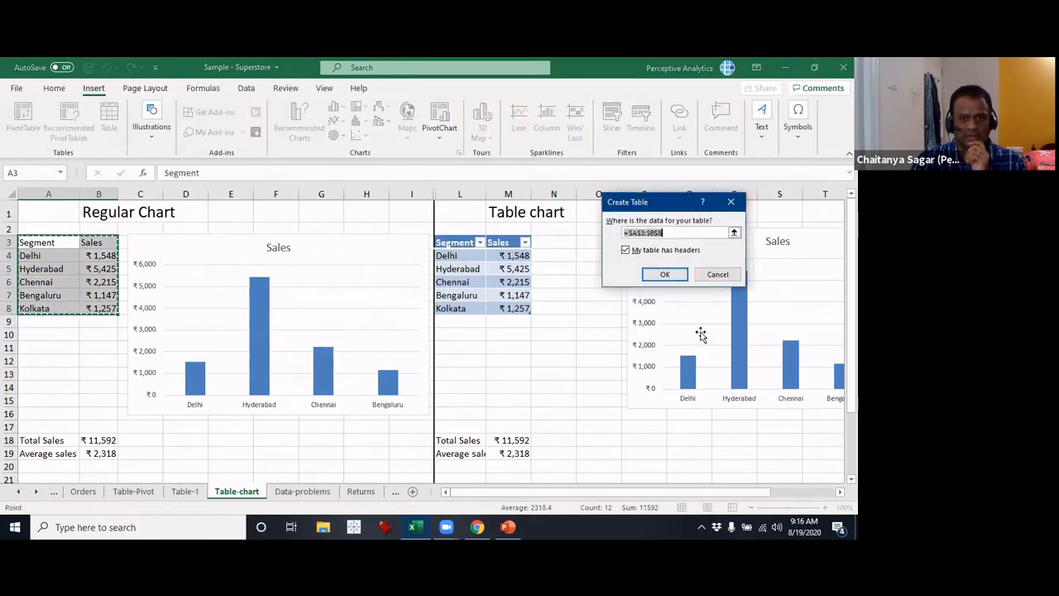
left_click(666, 275)
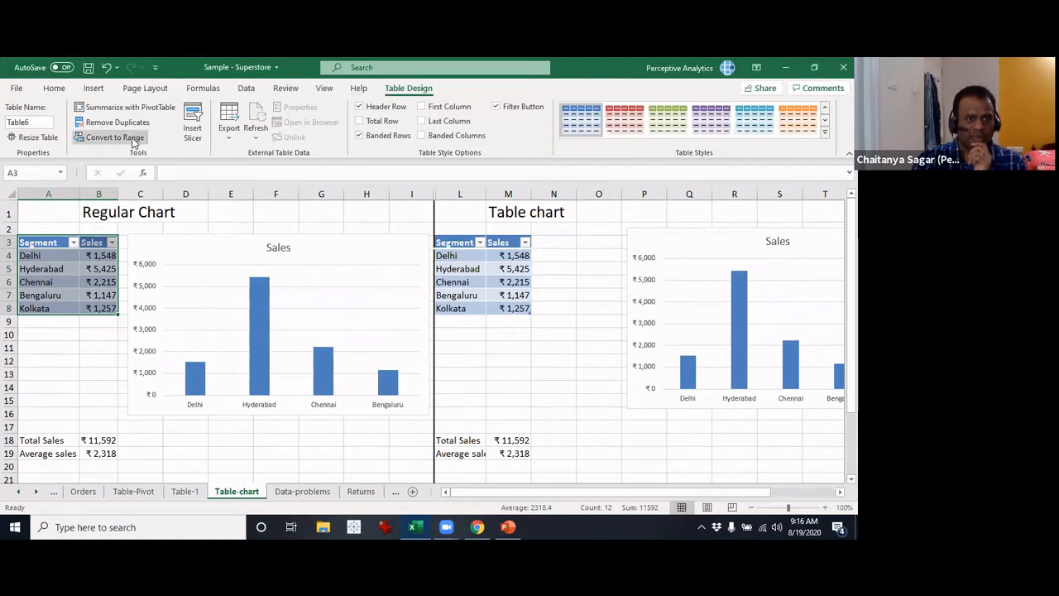
Convert the Regular Chart table back to a normal range and check its cells
left_click(132, 140)
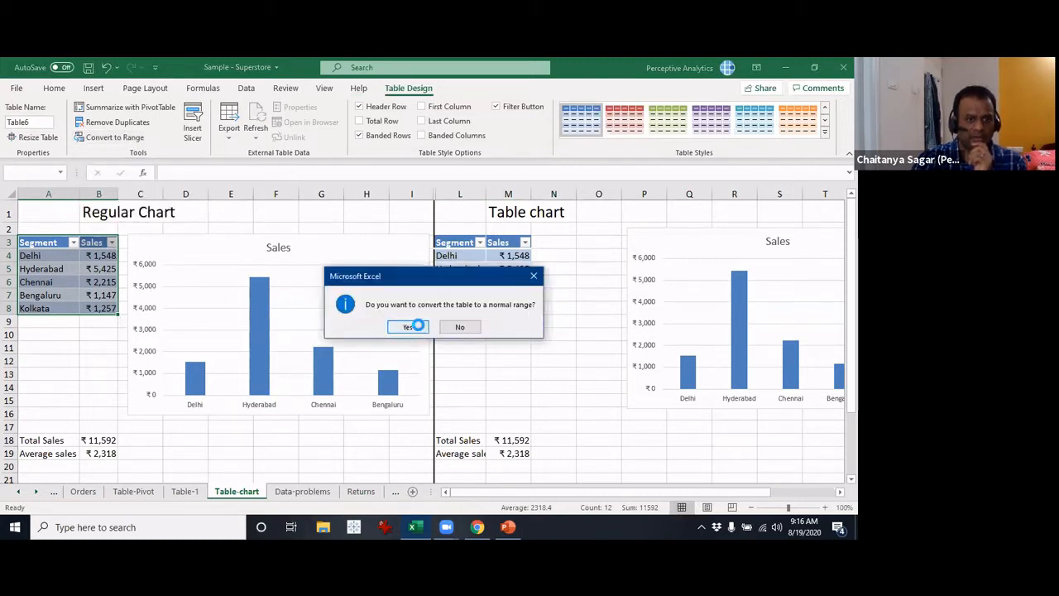
left_click(412, 327)
left_click(97, 373)
left_click(86, 293)
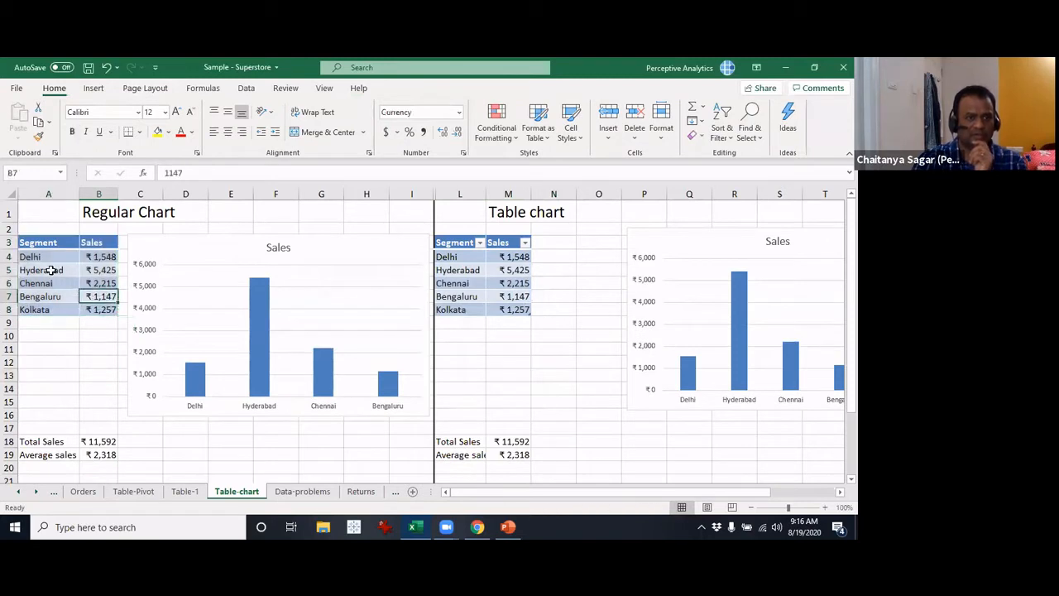
left_click(52, 272)
left_click(62, 260)
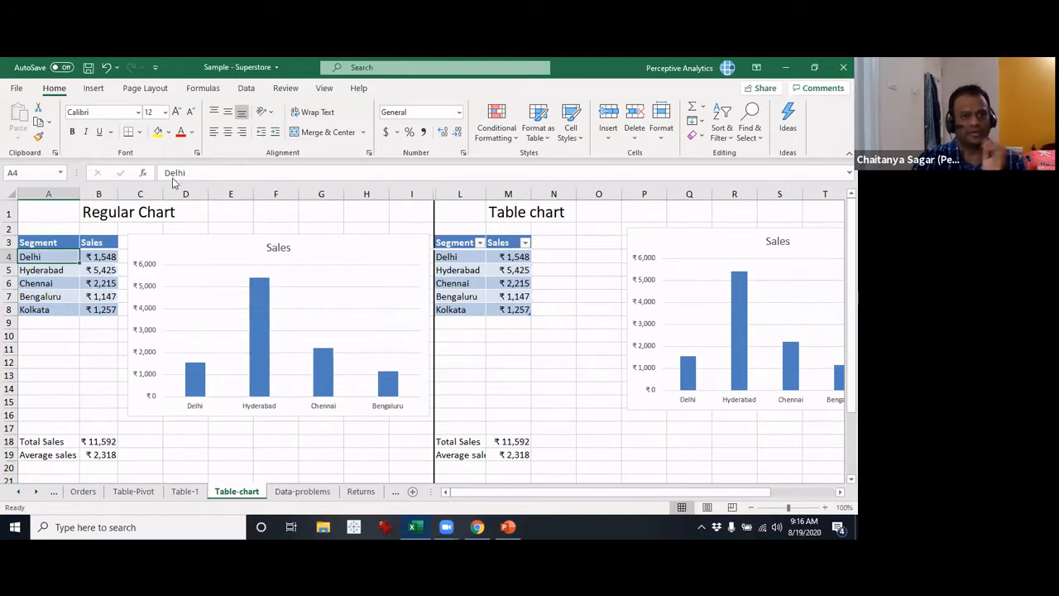
Compare the Table Design options available for a cell in the Table chart's table with those for a cell in the regular range
left_click(502, 283)
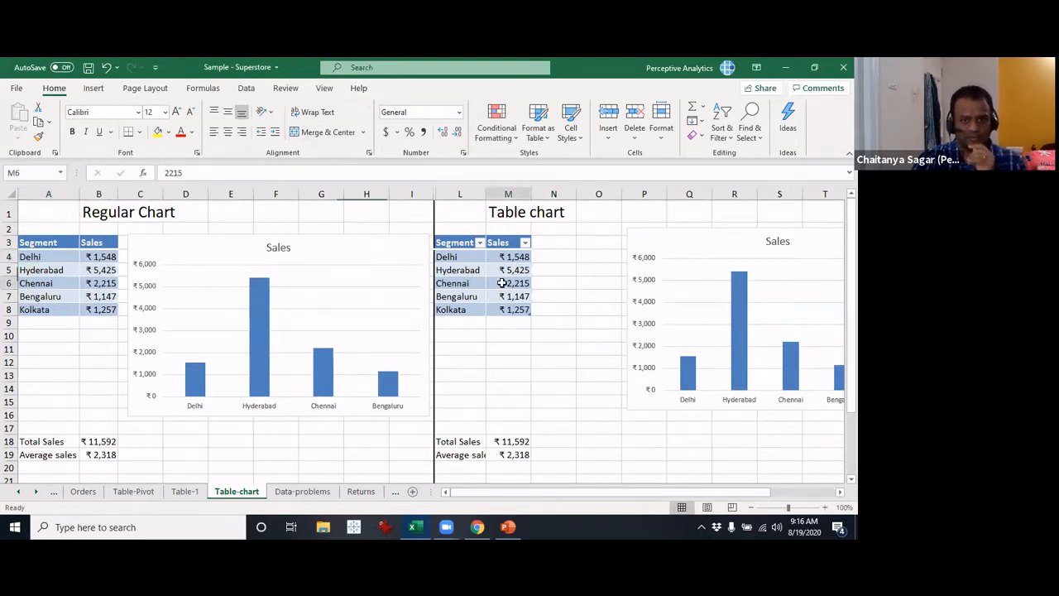
left_click(416, 88)
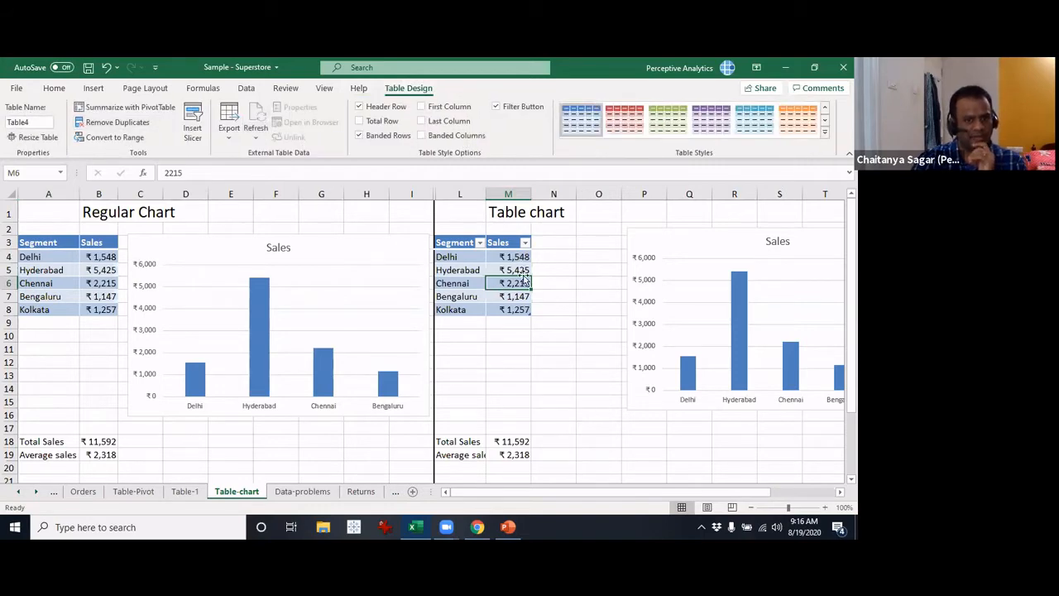
left_click(105, 283)
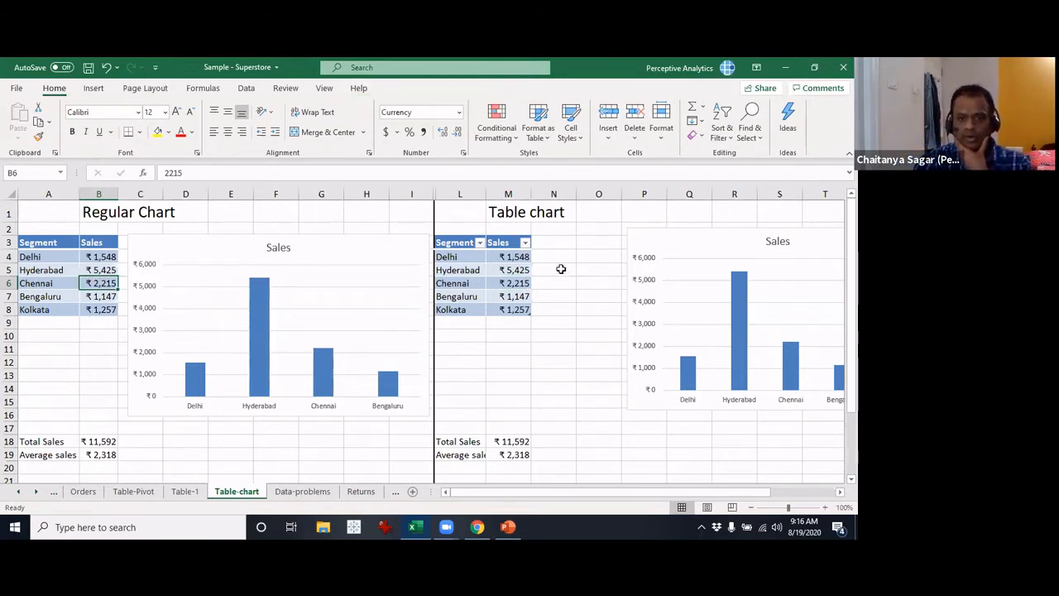
left_click(478, 269)
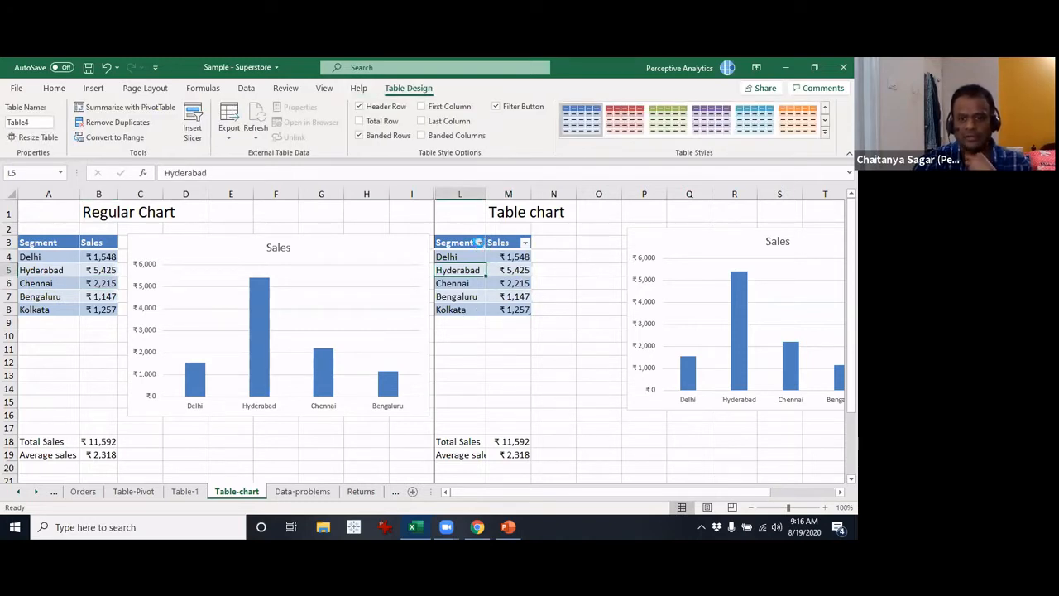
View the Segment column's filter list in the Table chart's table, and toggle the table's filter buttons off and back on
left_click(478, 241)
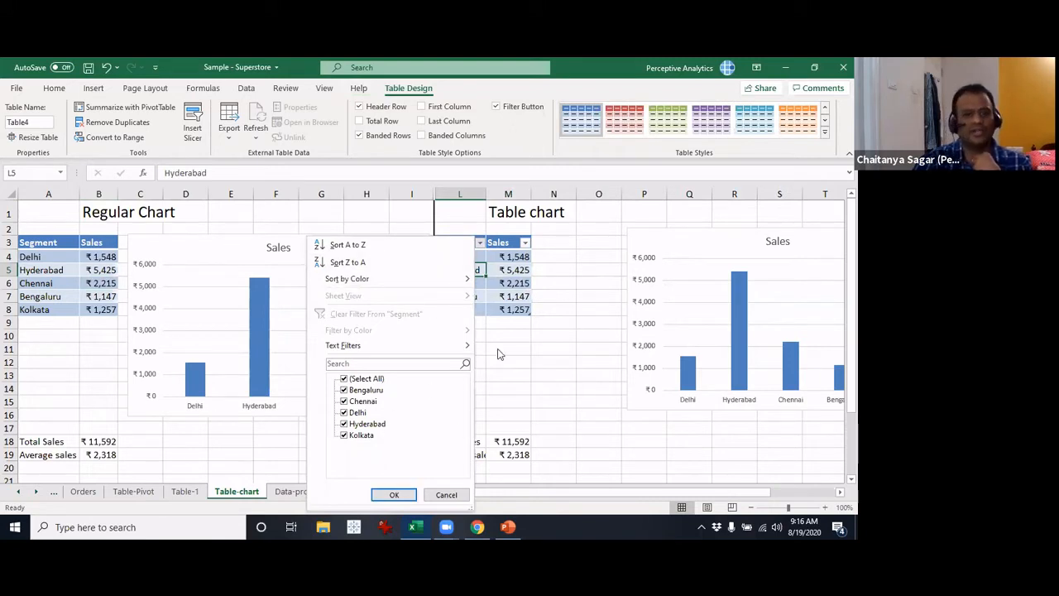
left_click(513, 280)
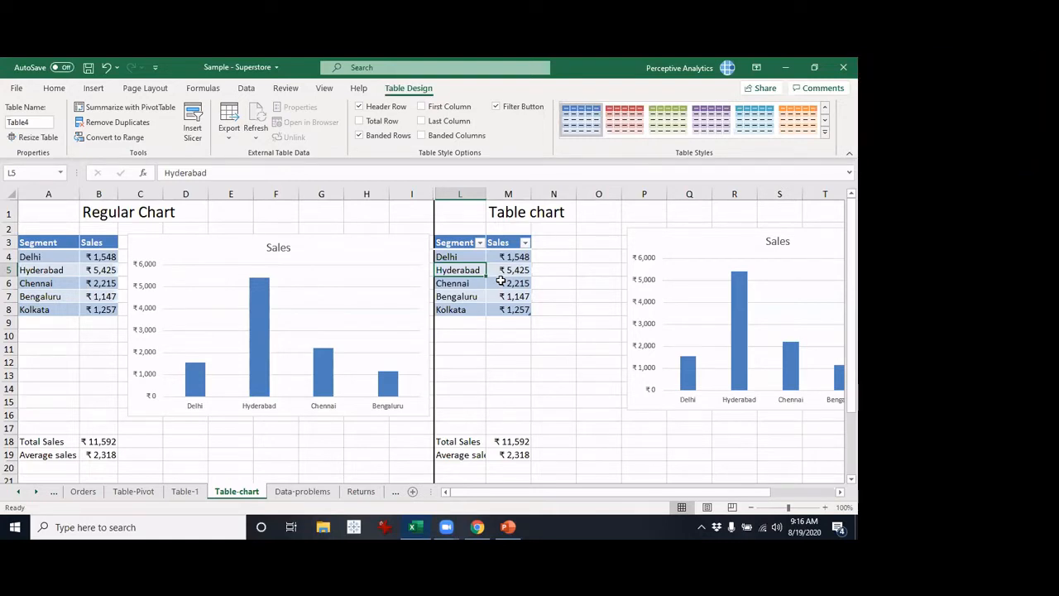
key("ctrl+shift+l")
key("ctrl+shift+l")
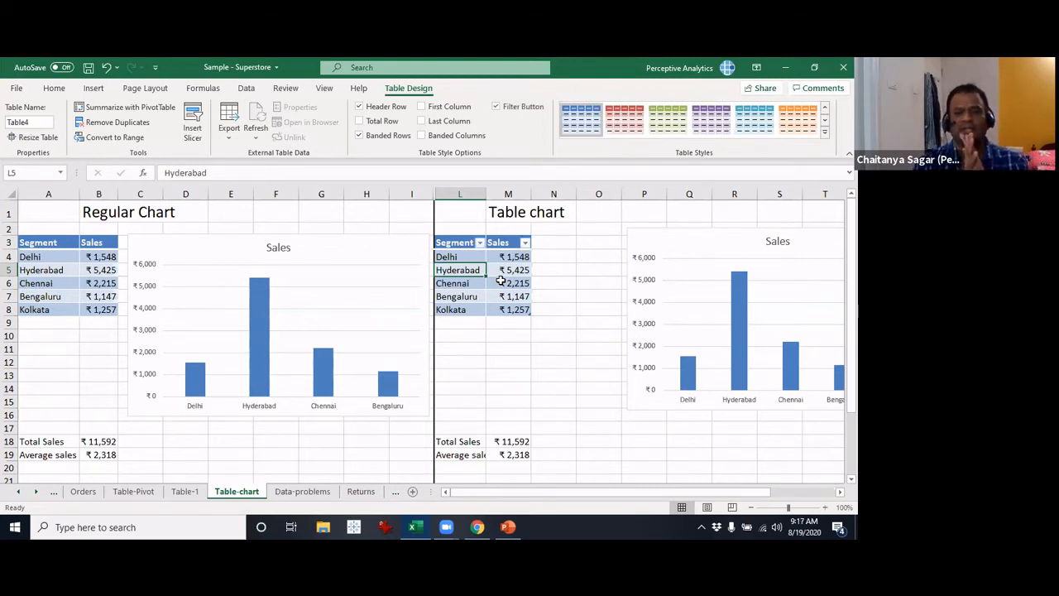
left_click(559, 244)
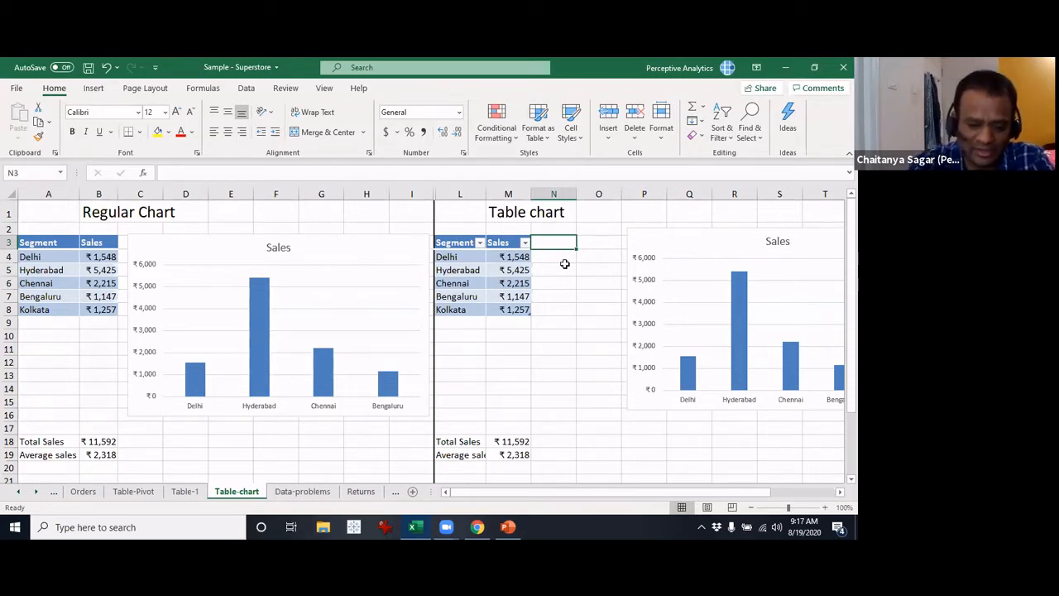
type("Multiple")
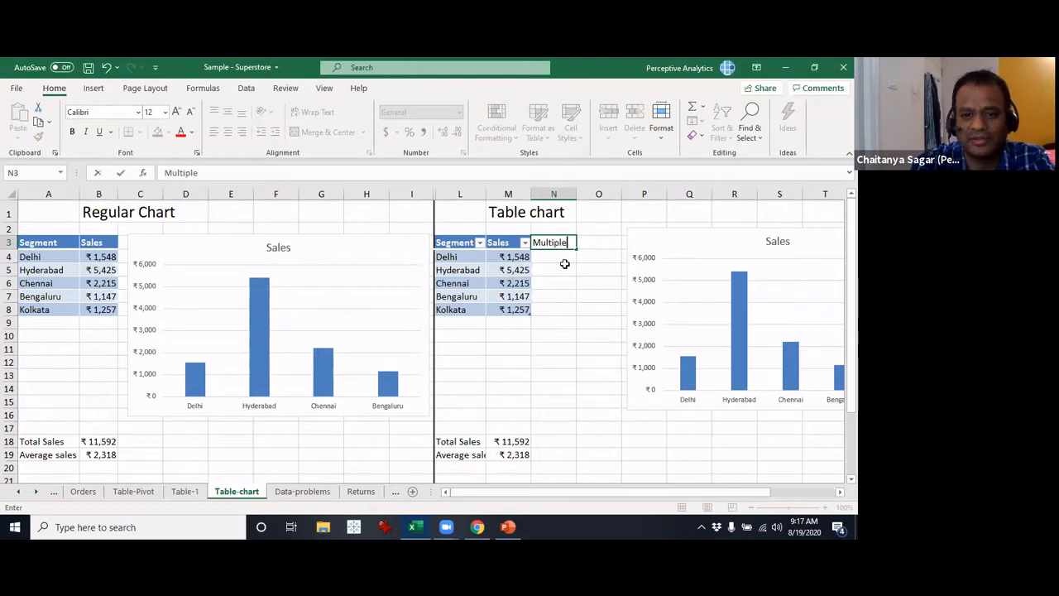
key("Return")
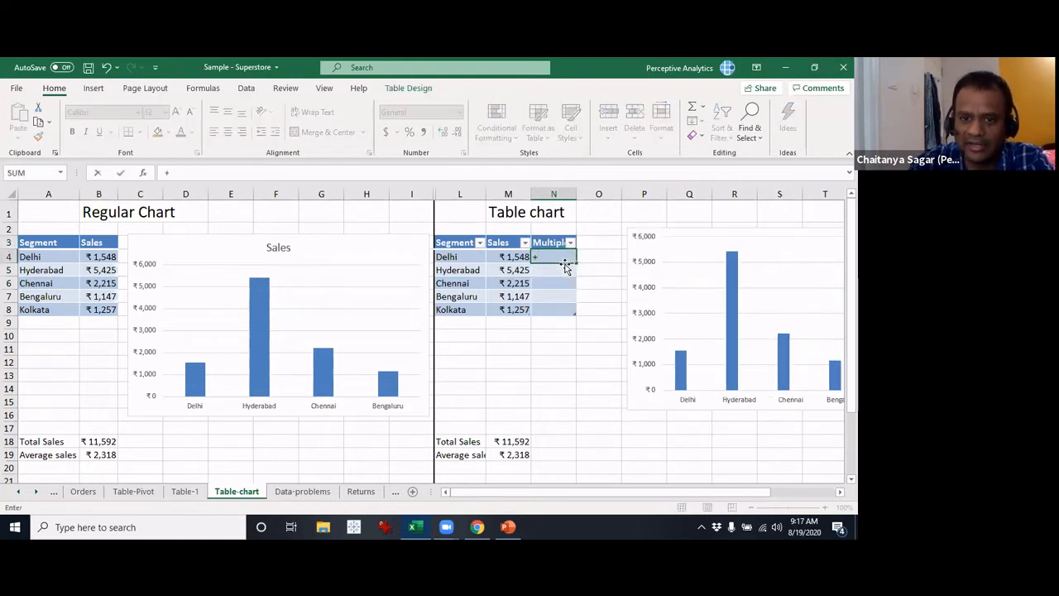
type("=")
key("Left")
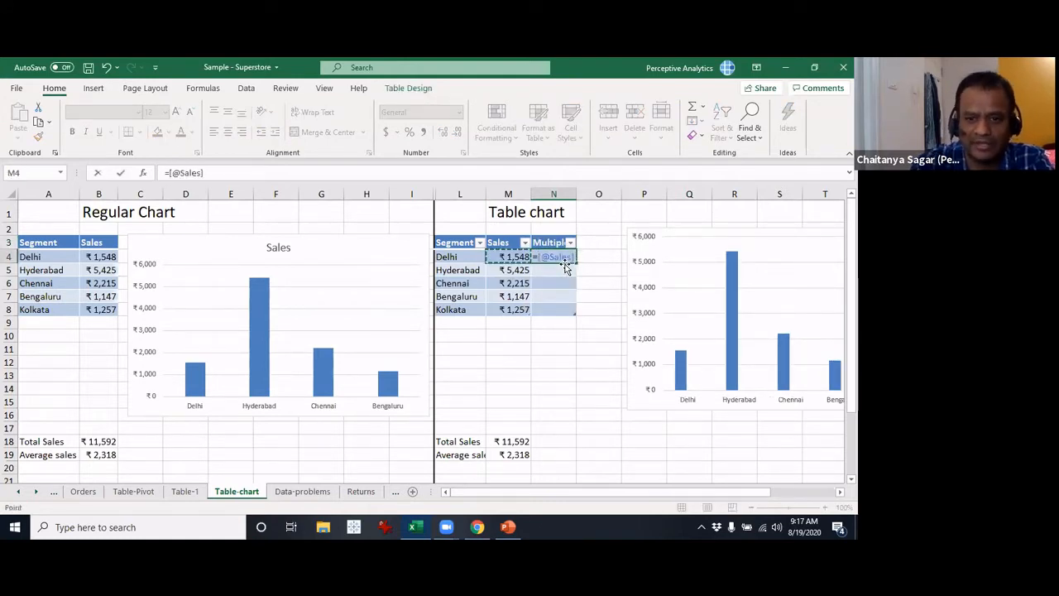
type("*2")
key("Return")
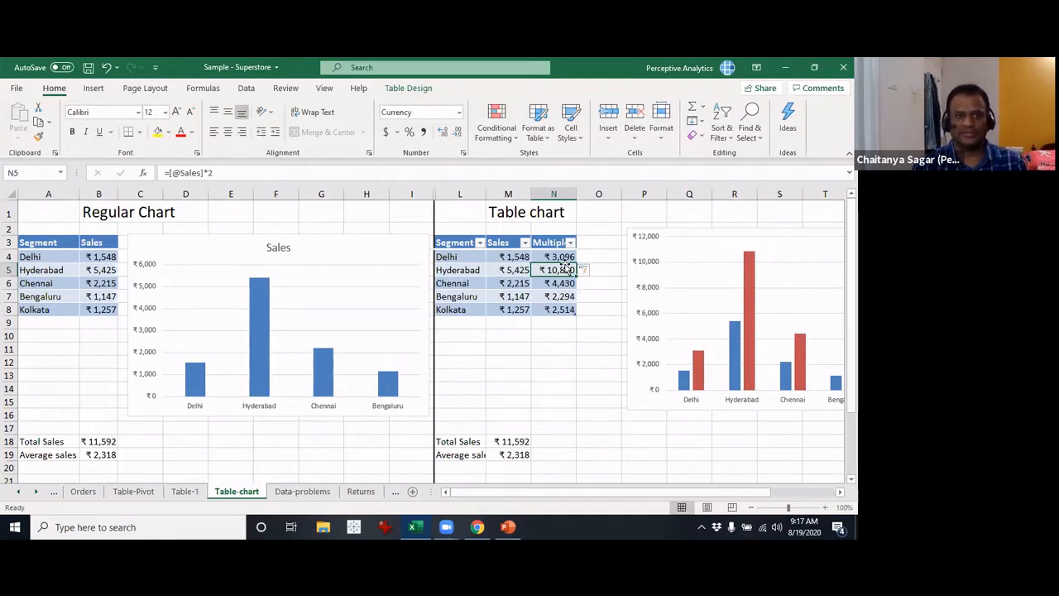
left_click(566, 257)
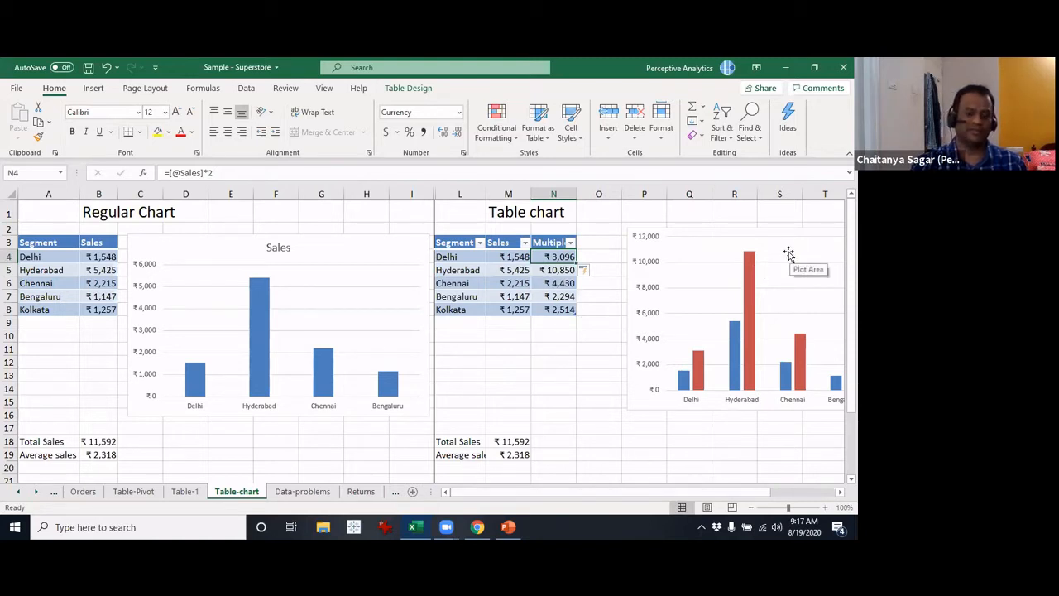
left_click(559, 295)
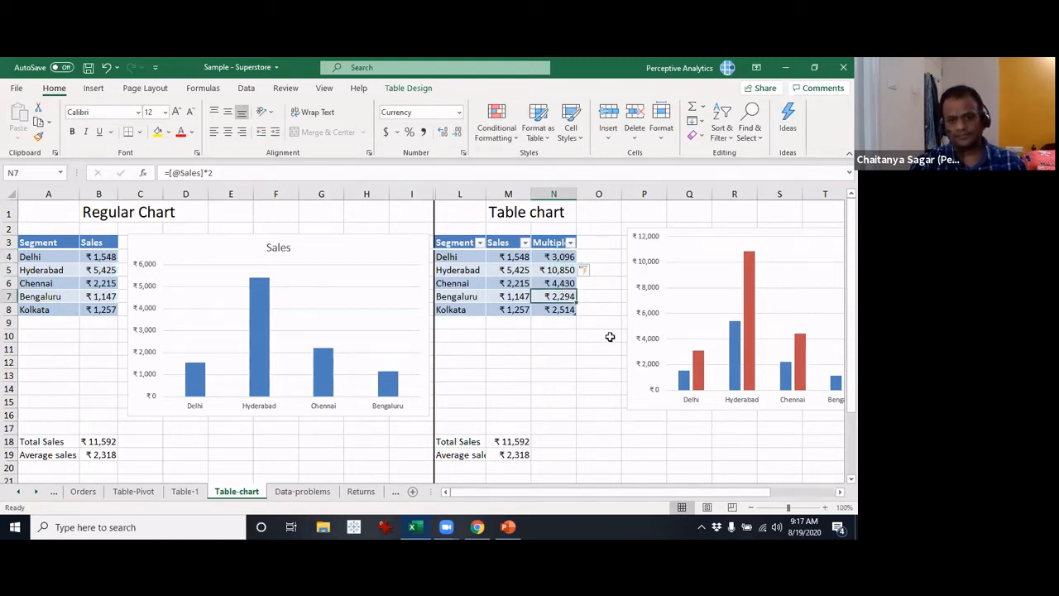
key("F2")
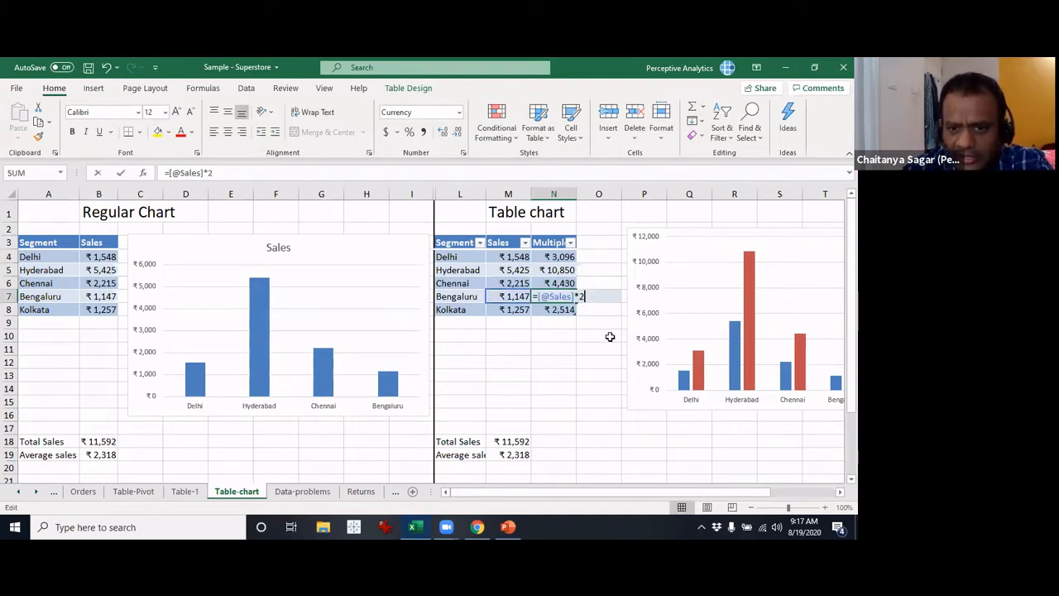
key("BackSpace")
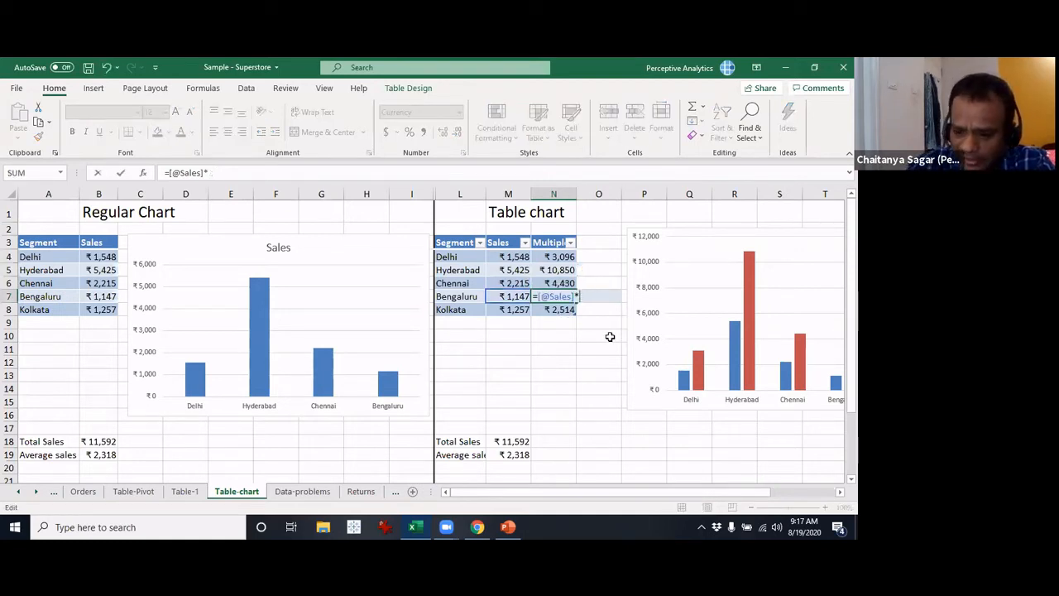
type("3")
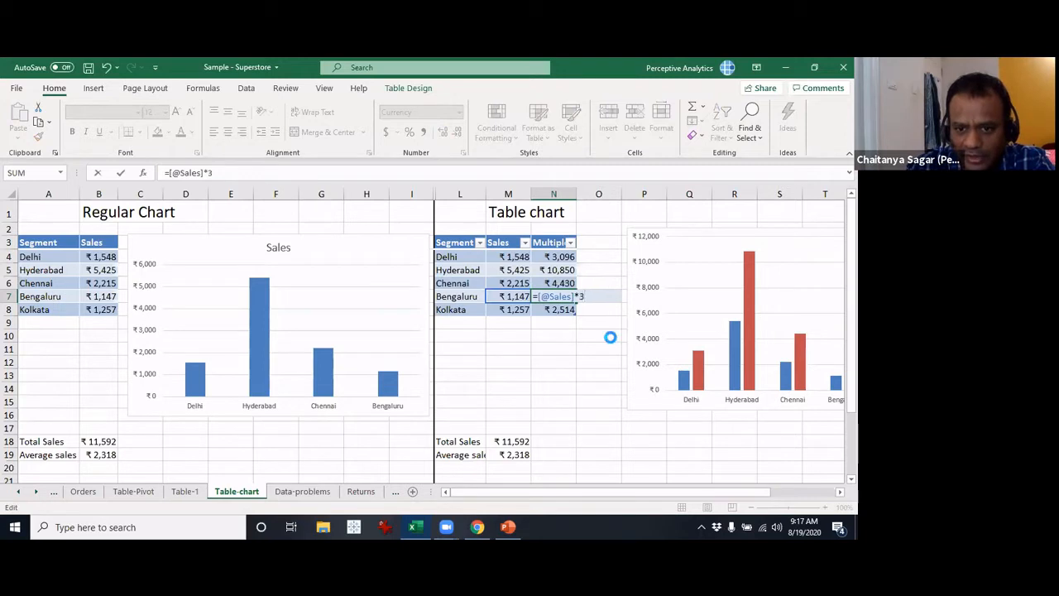
key("Return")
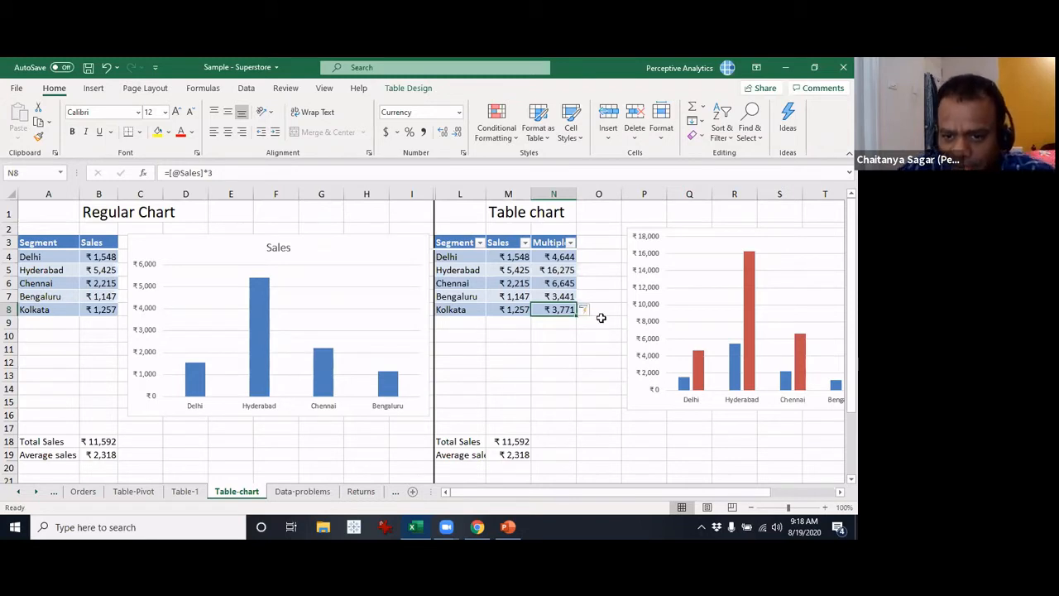
Review the AutoCorrect options for the Multiple calculated column without choosing any of them
left_click(593, 310)
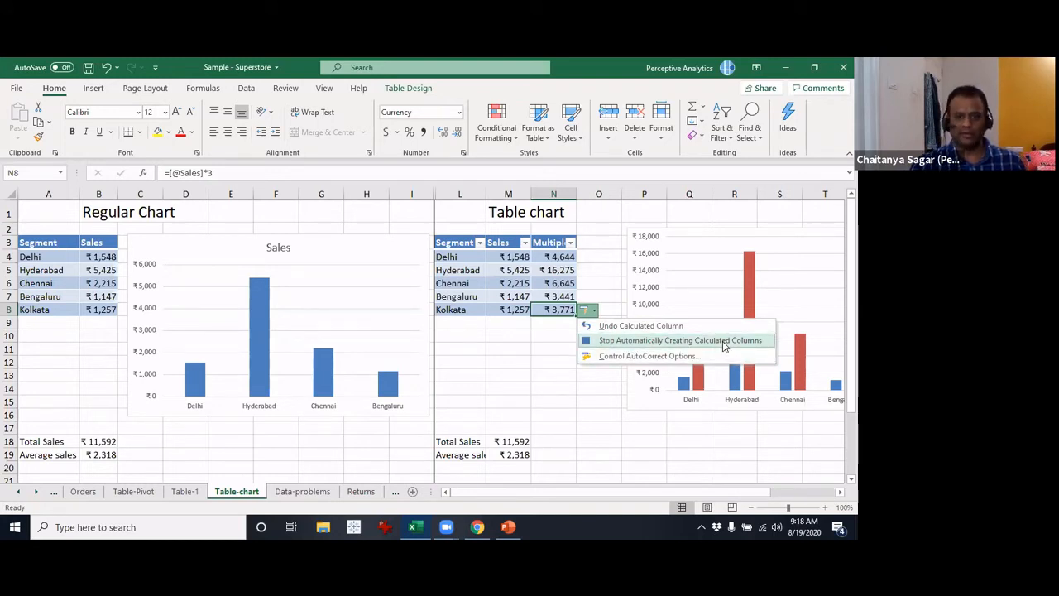
left_click(634, 409)
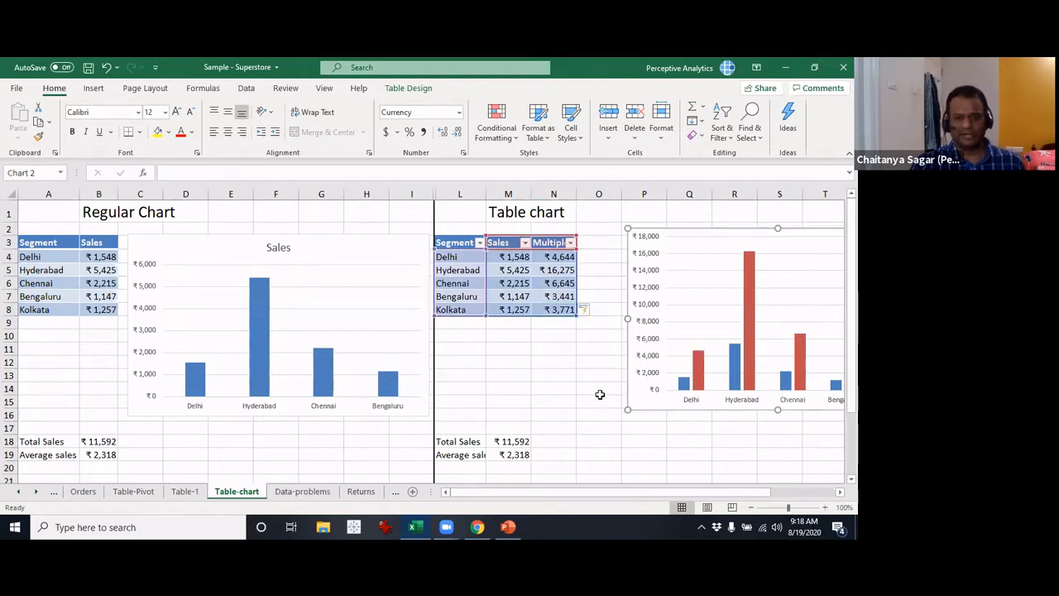
left_click(597, 401)
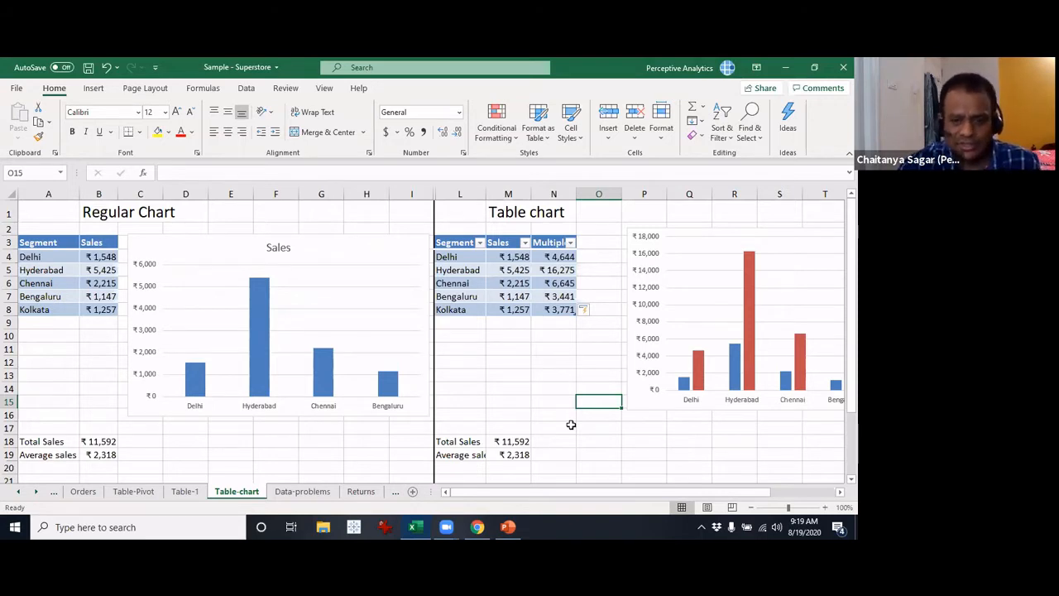
Check the table's extent L3:N8 and the source ranges used by the Regular chart and the Table chart
left_click(520, 270)
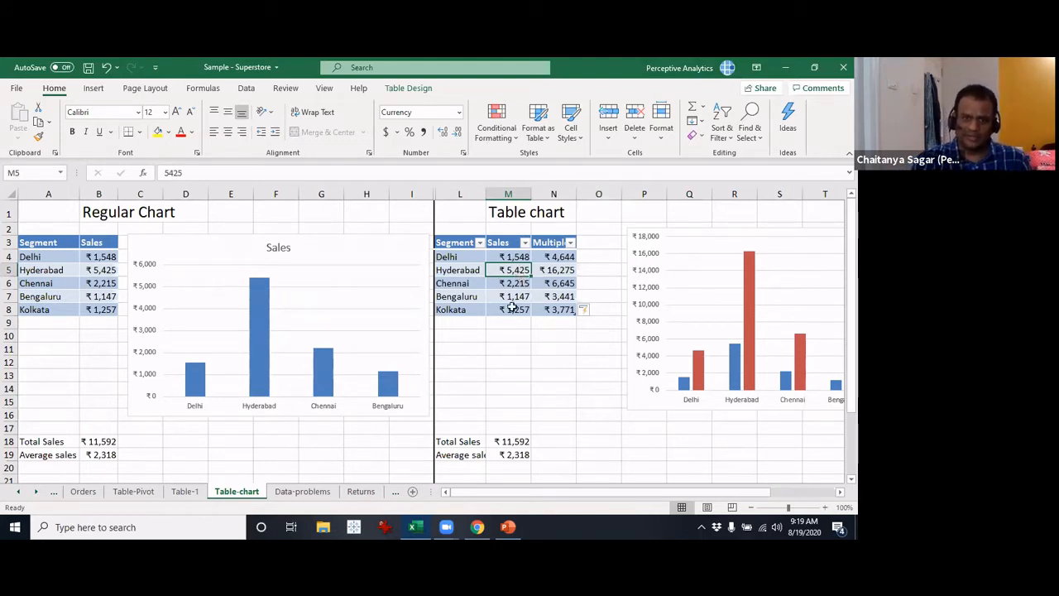
left_click_drag(457, 244, 561, 309)
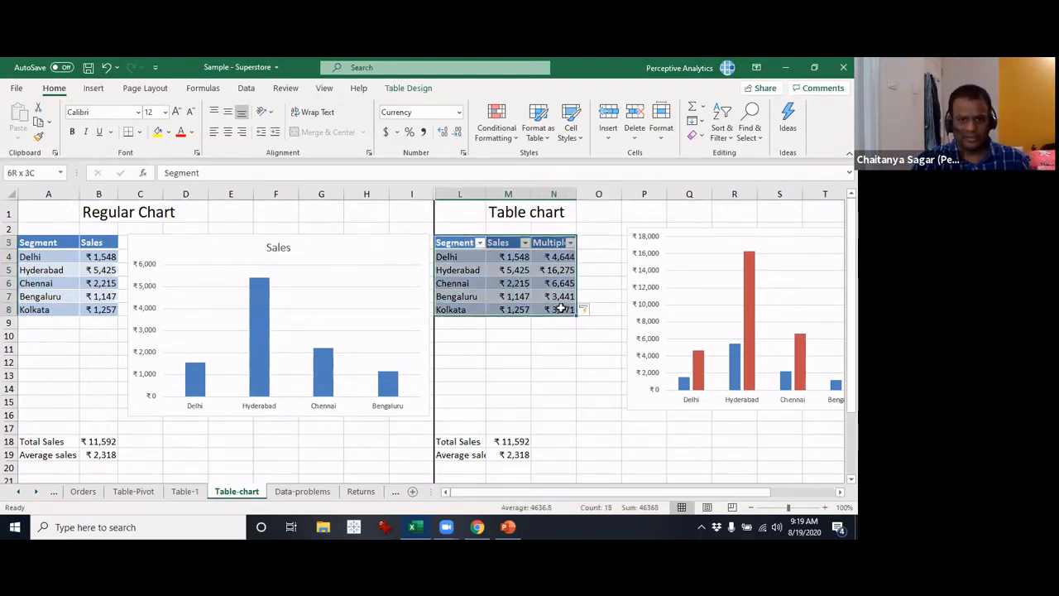
left_click(397, 317)
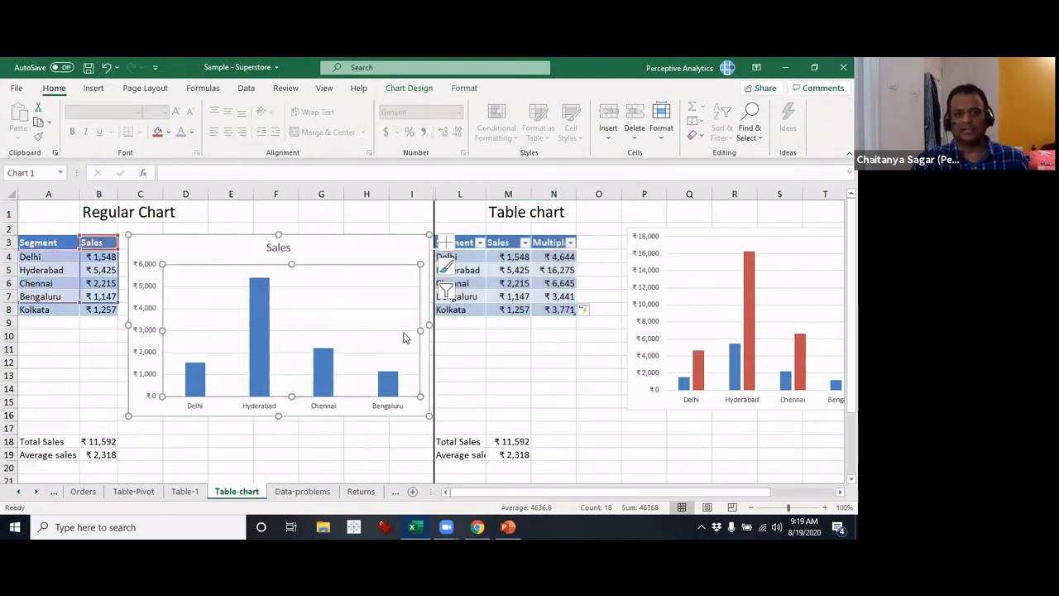
left_click(728, 277)
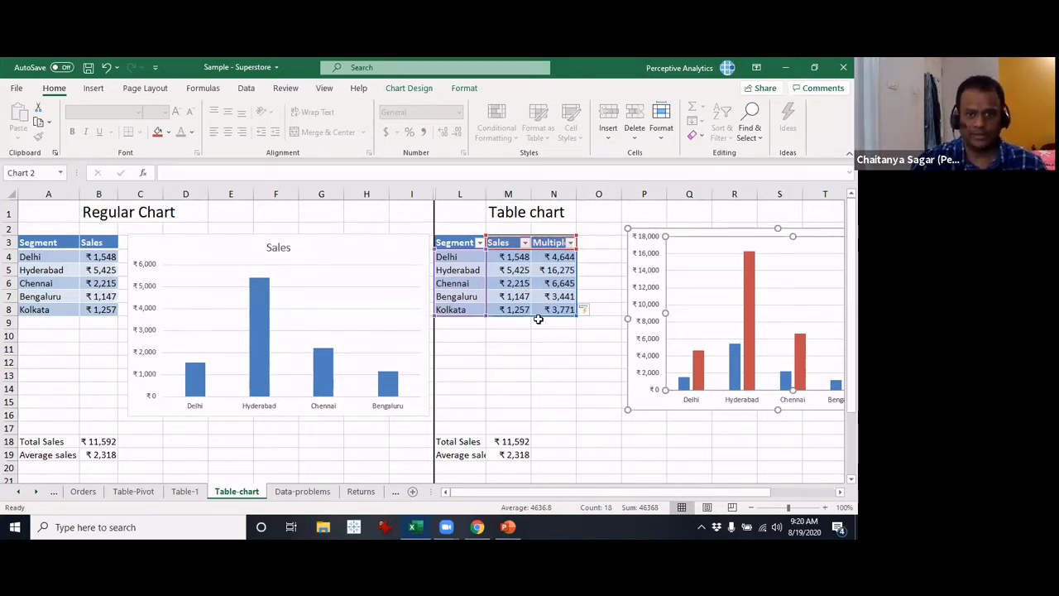
Turn the banded rows of the Table chart's table off and back on
left_click(594, 277)
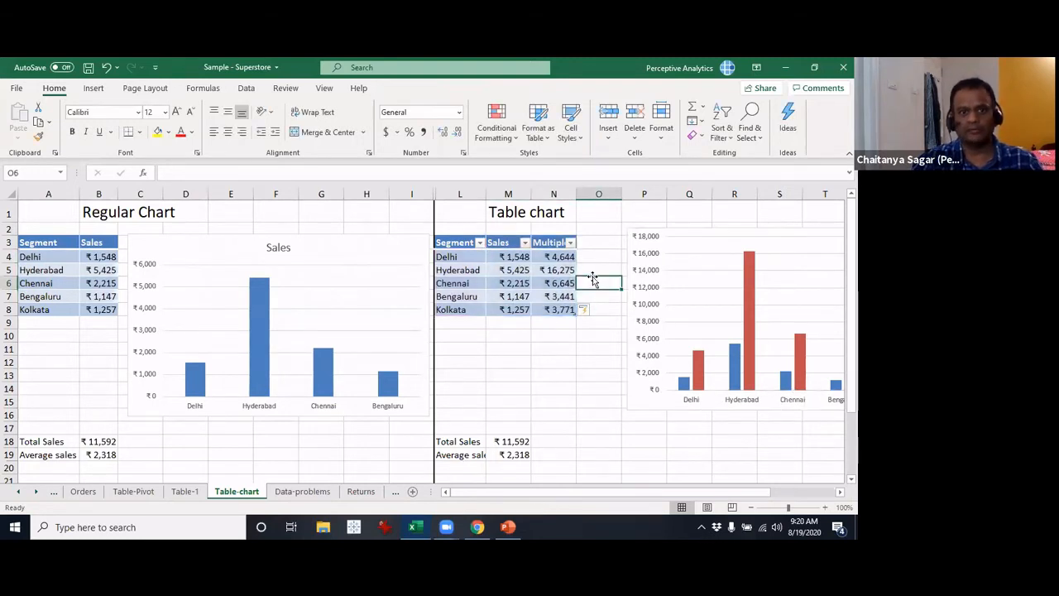
left_click(542, 282)
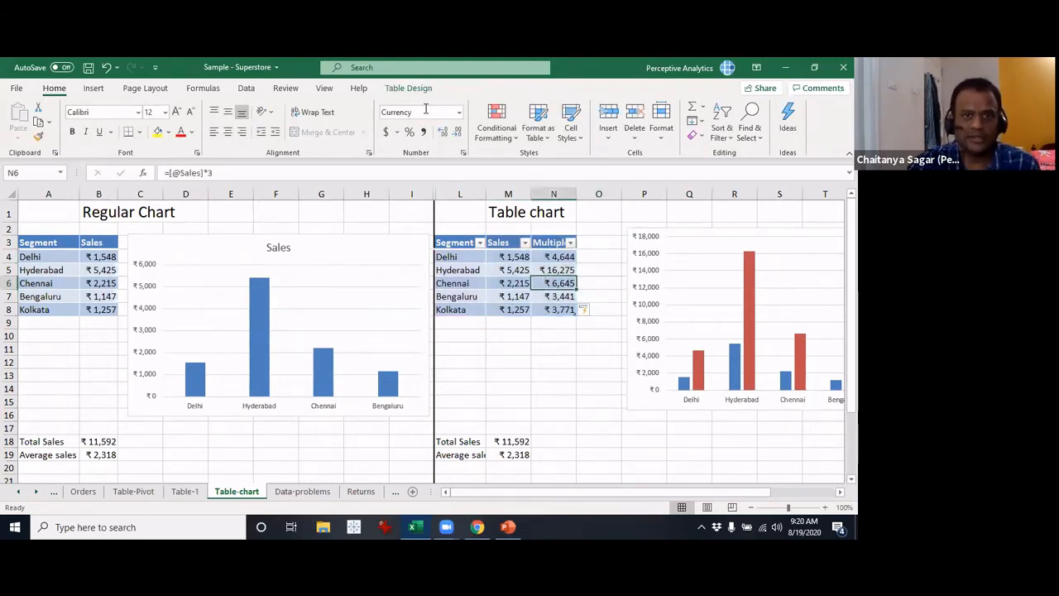
left_click(410, 90)
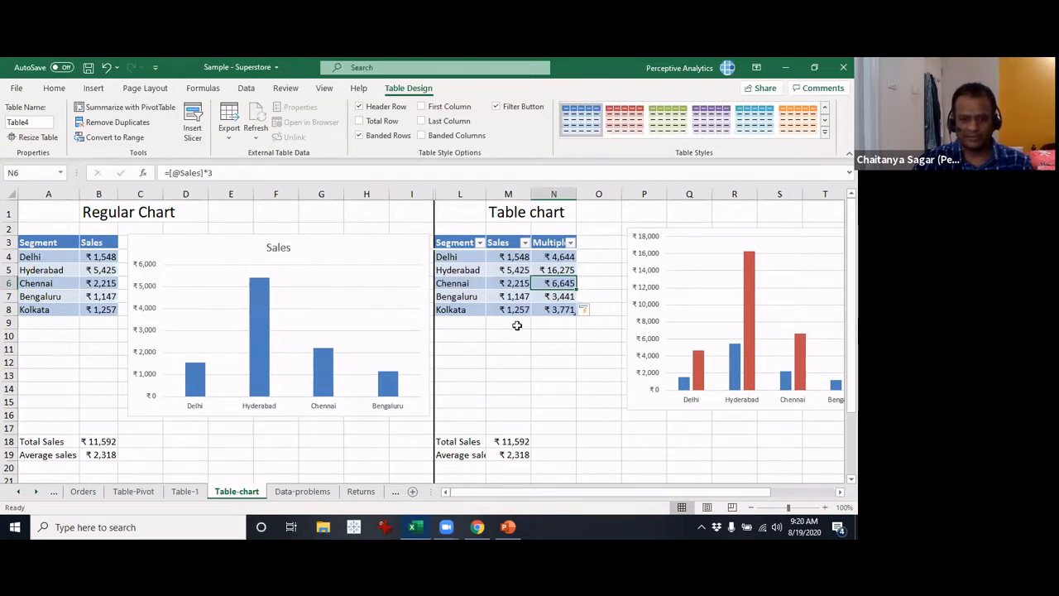
left_click(461, 259)
left_click(473, 282)
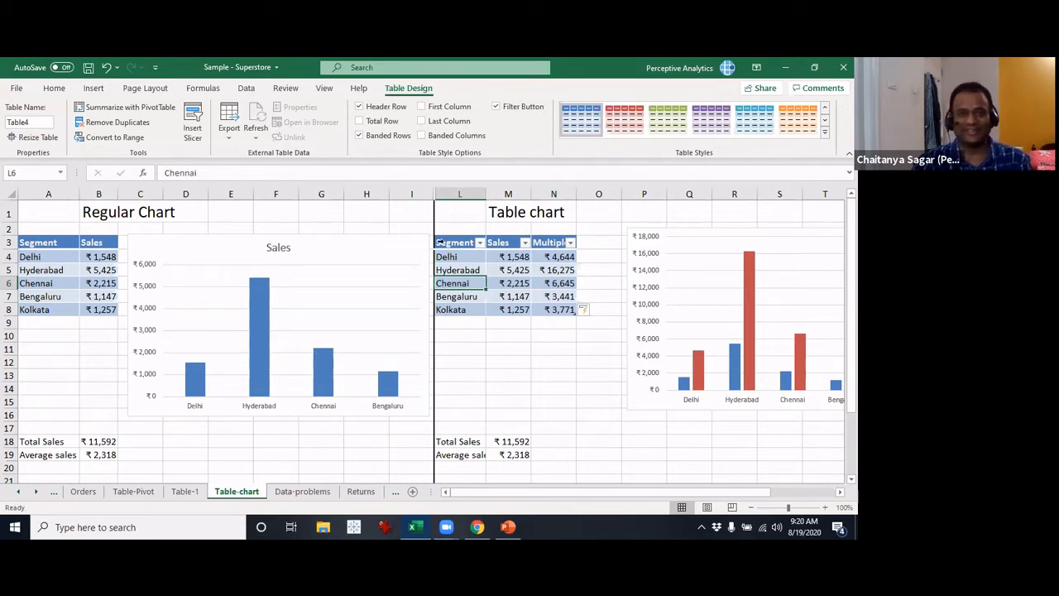
left_click(390, 136)
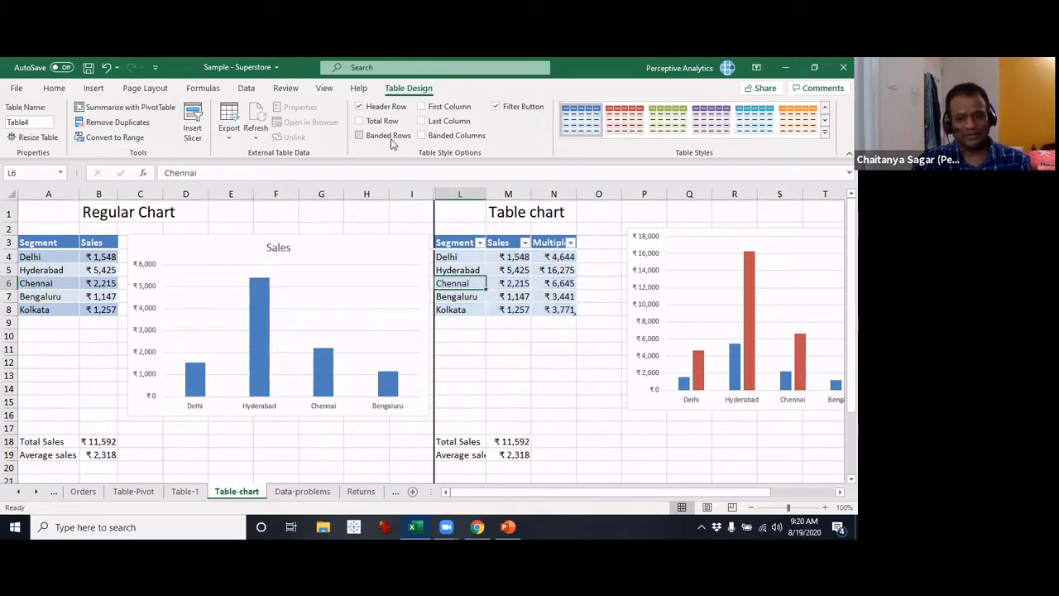
left_click(392, 142)
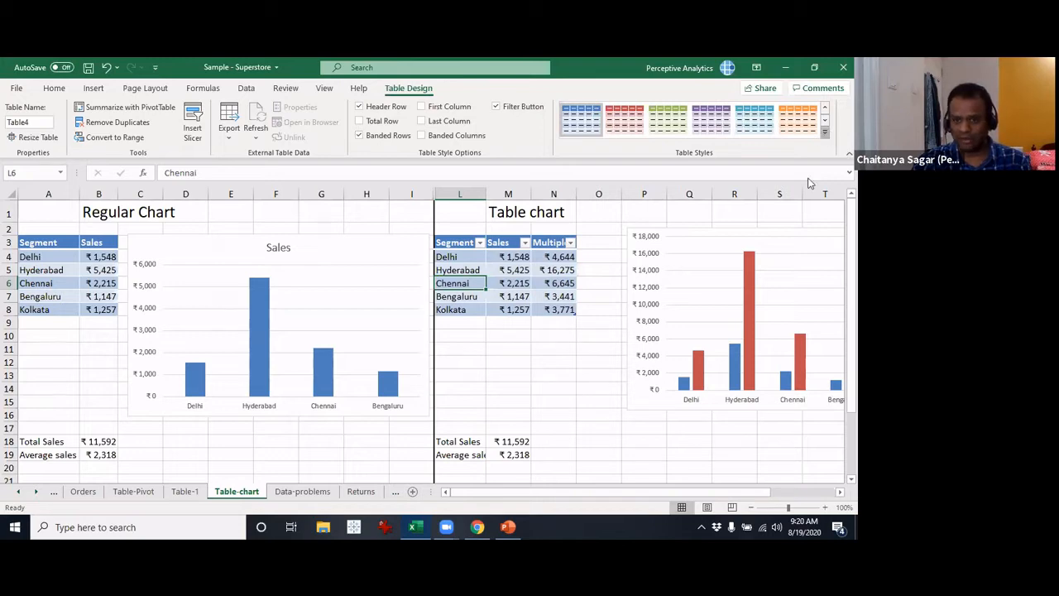
Apply the light black-and-grey banded style to the Table chart's table
left_click(824, 131)
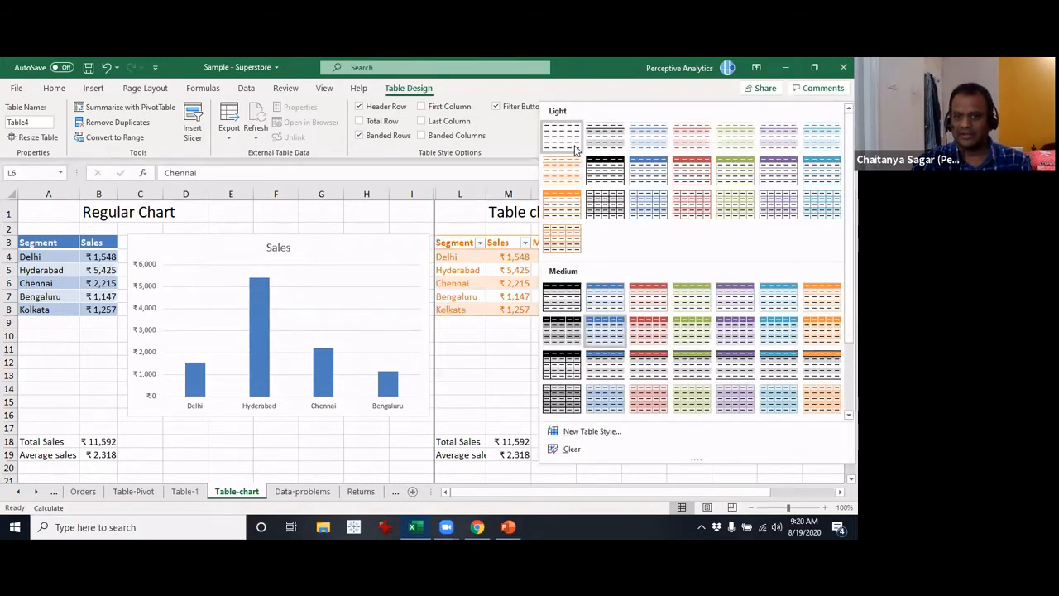
left_click(605, 135)
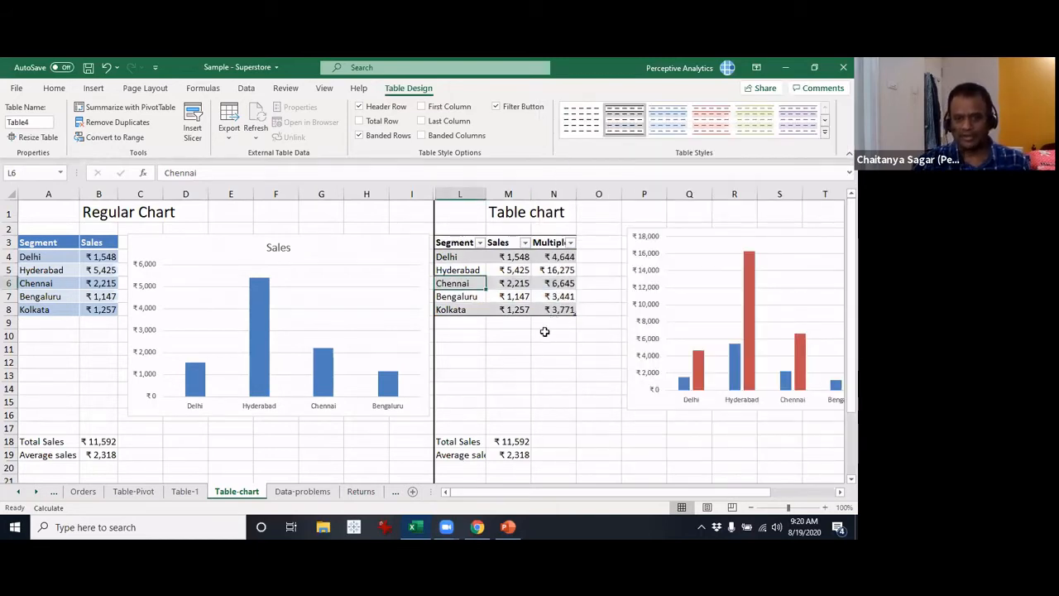
Toggle the table's banded rows, followed by its filter buttons, off and on again
left_click(393, 139)
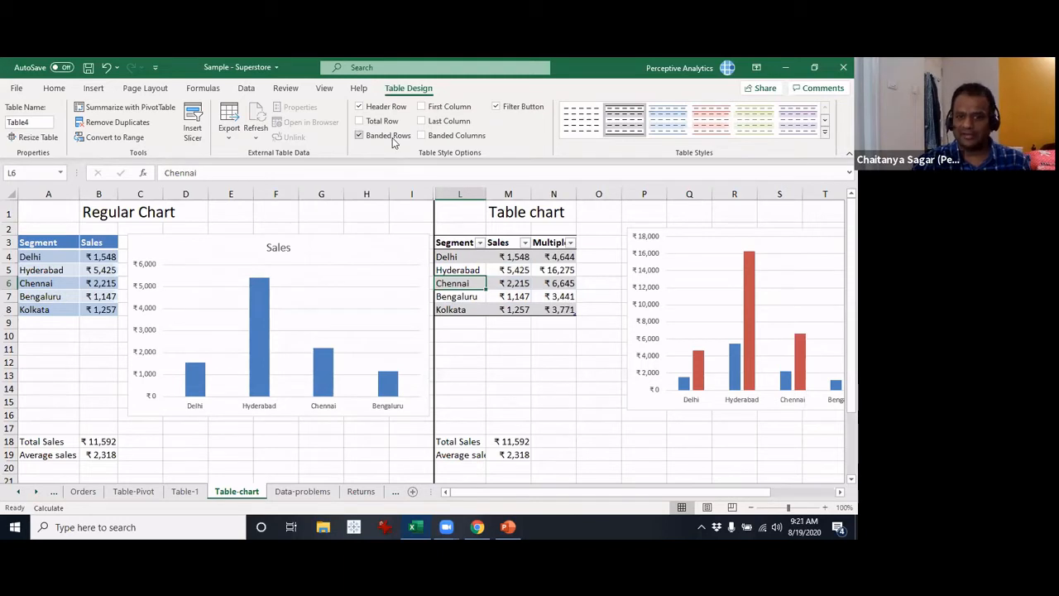
left_click(394, 139)
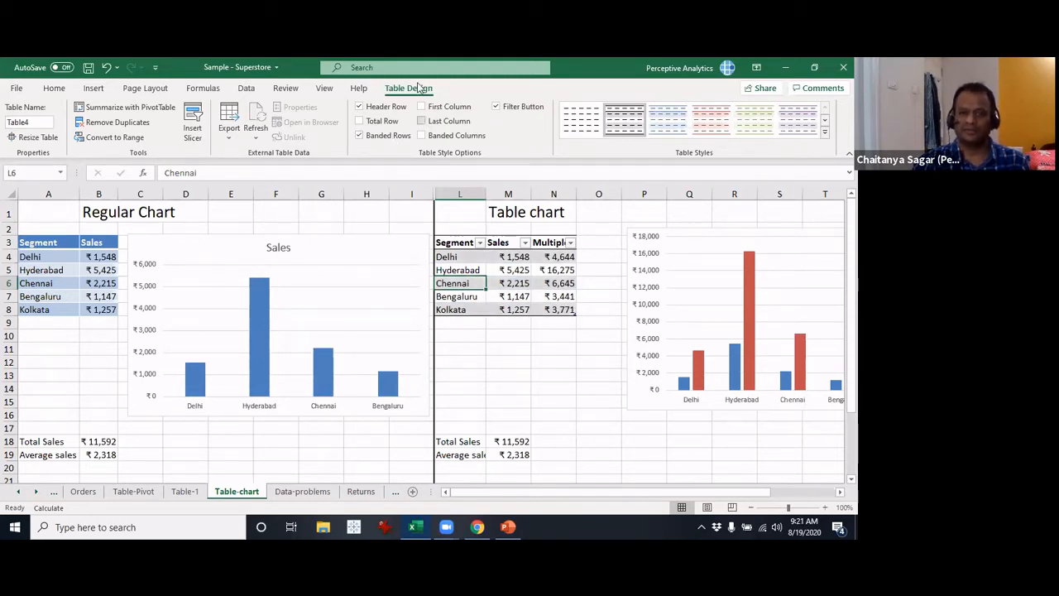
left_click(496, 106)
left_click(496, 106)
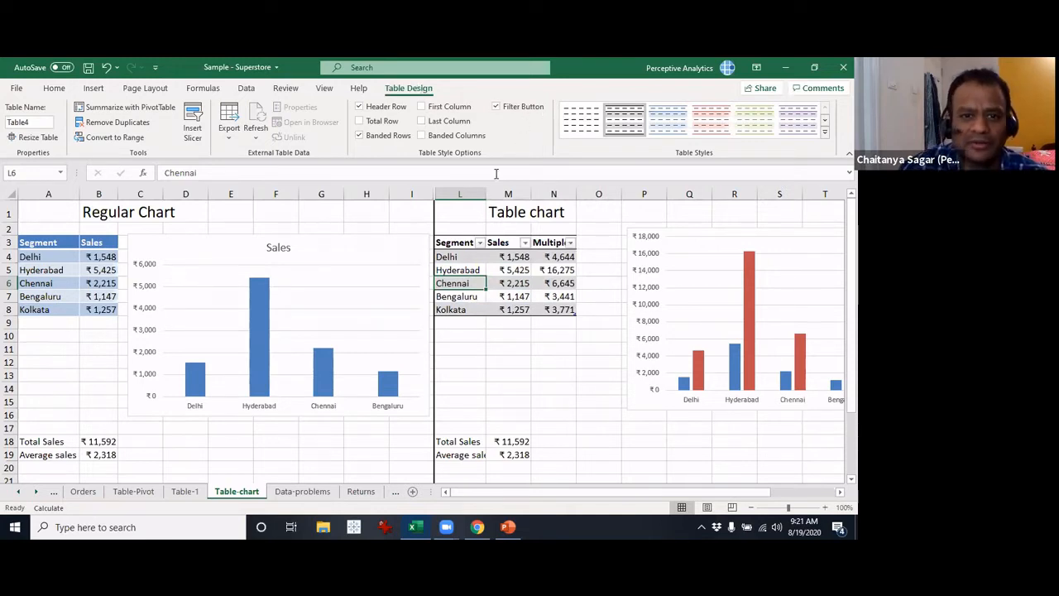
Shade the table by banded columns instead of banded rows, and turn its header row off and back on
left_click(469, 136)
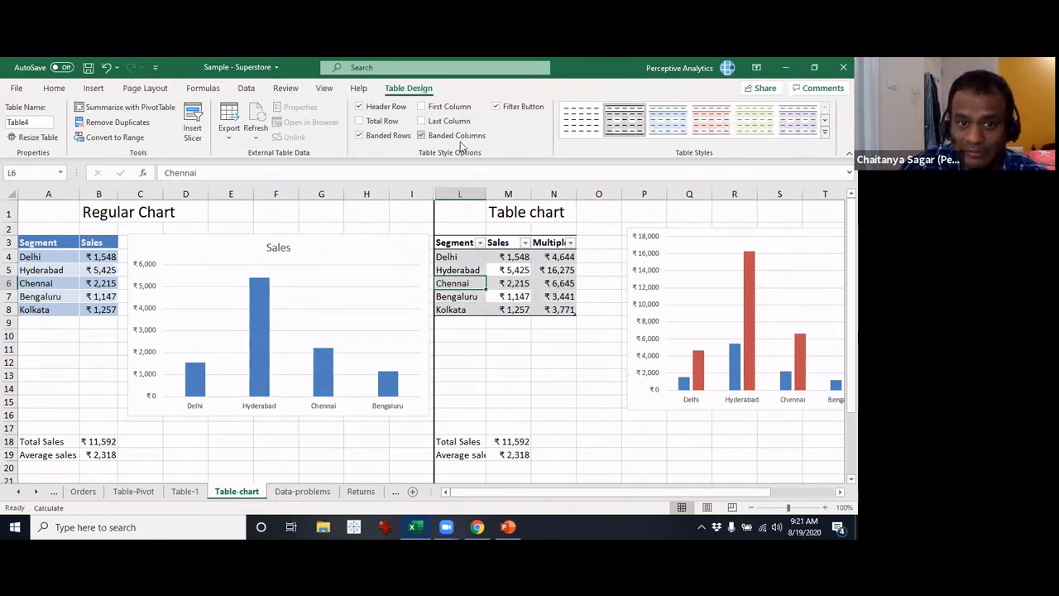
left_click(386, 135)
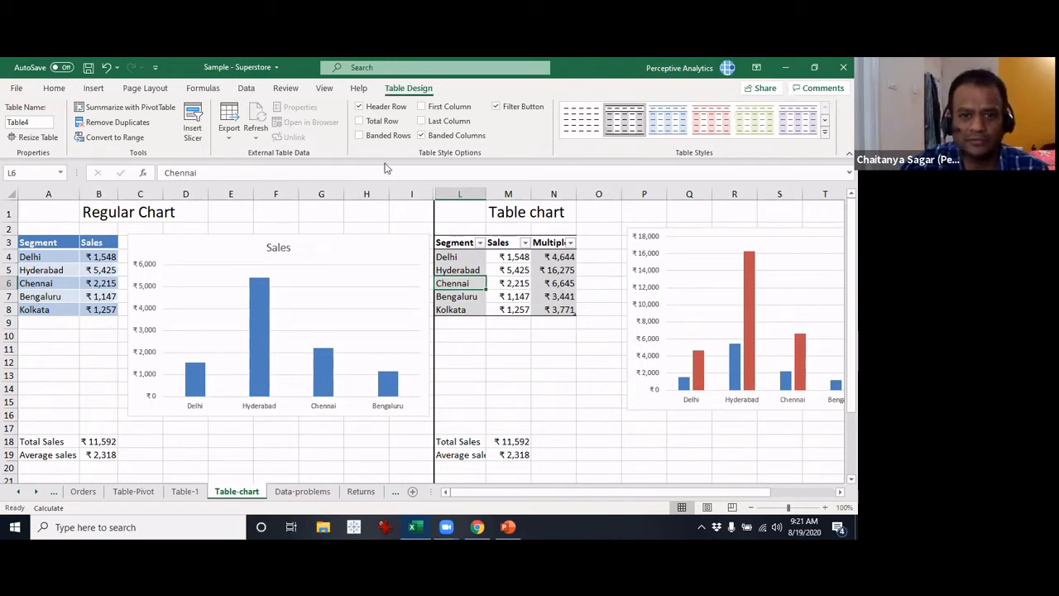
left_click(371, 109)
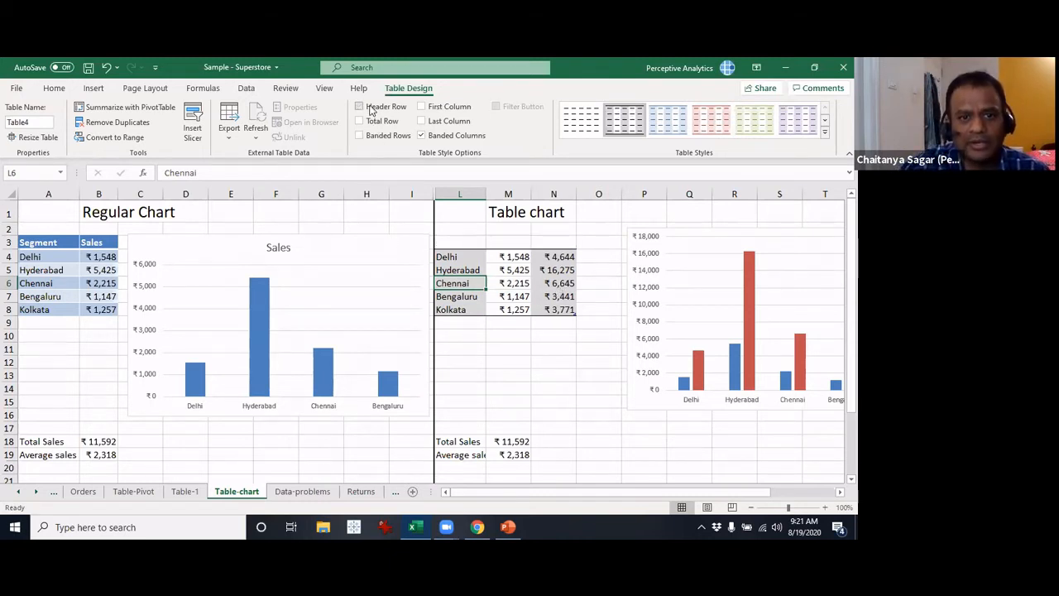
left_click(371, 109)
left_click(519, 283)
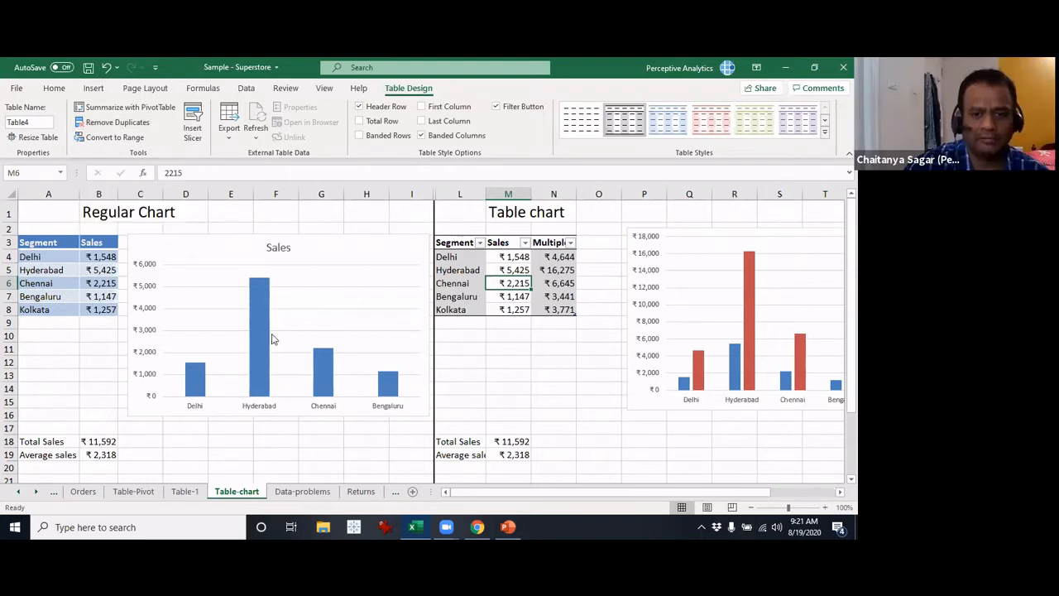
left_click(491, 325)
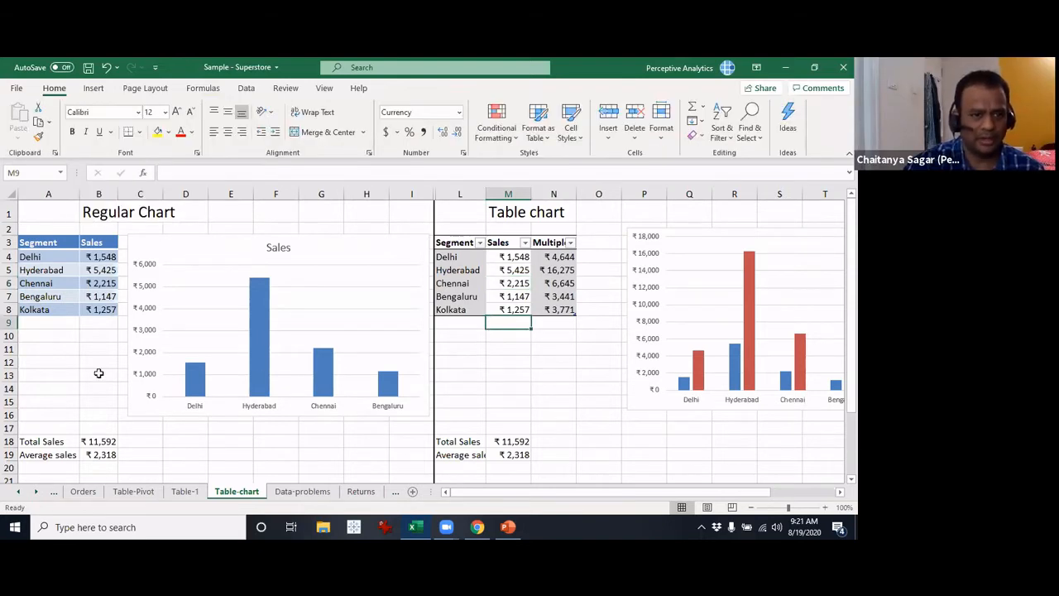
left_click(47, 324)
left_click(60, 270)
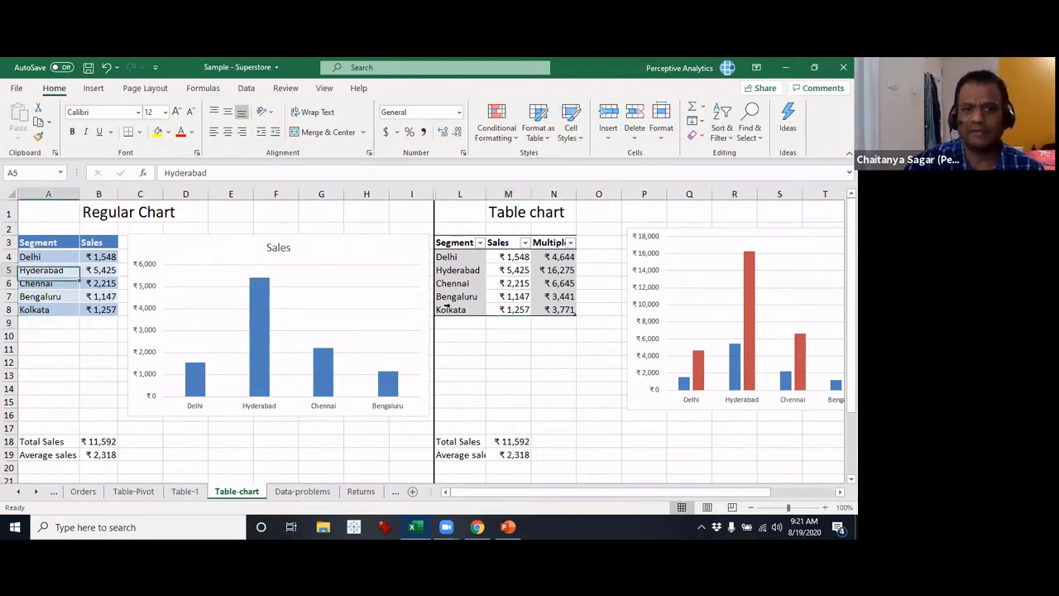
left_click(508, 270)
Copy the Bengaluru row A7:B7 of the Regular Chart data into A9:B9 as a duplicate entry
left_click(49, 323)
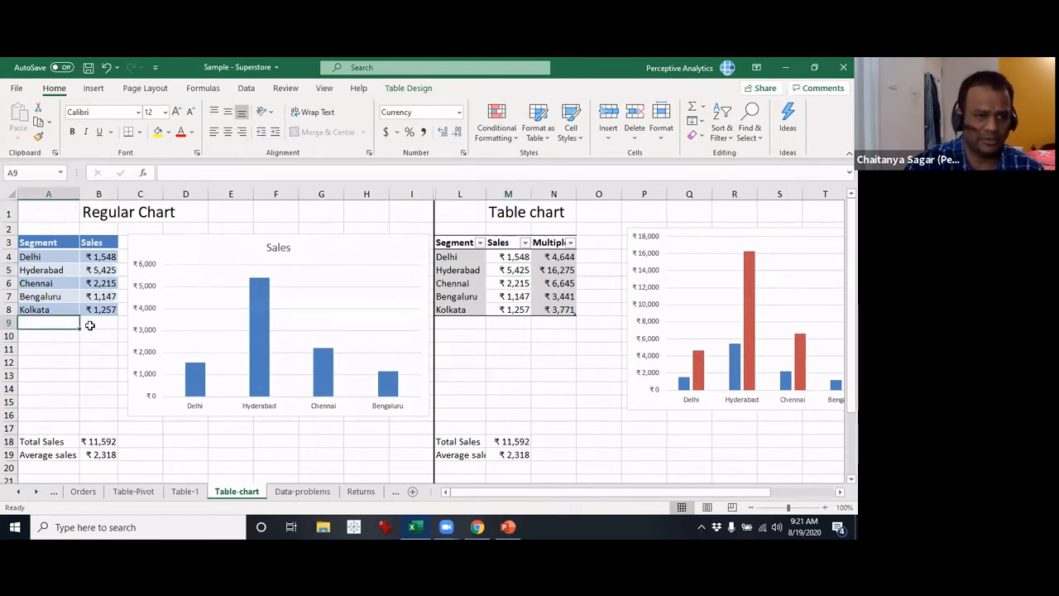
key("Up")
key("Up")
key("shift+Right")
key("ctrl+c")
key("Down")
key("Down")
key("ctrl+v")
Remove duplicate rows from A3:B9, treating the first row as headers and comparing both the Segment and Sales columns
key("Up")
key("Up")
key("Up")
key("Up")
key("Up")
key("Up")
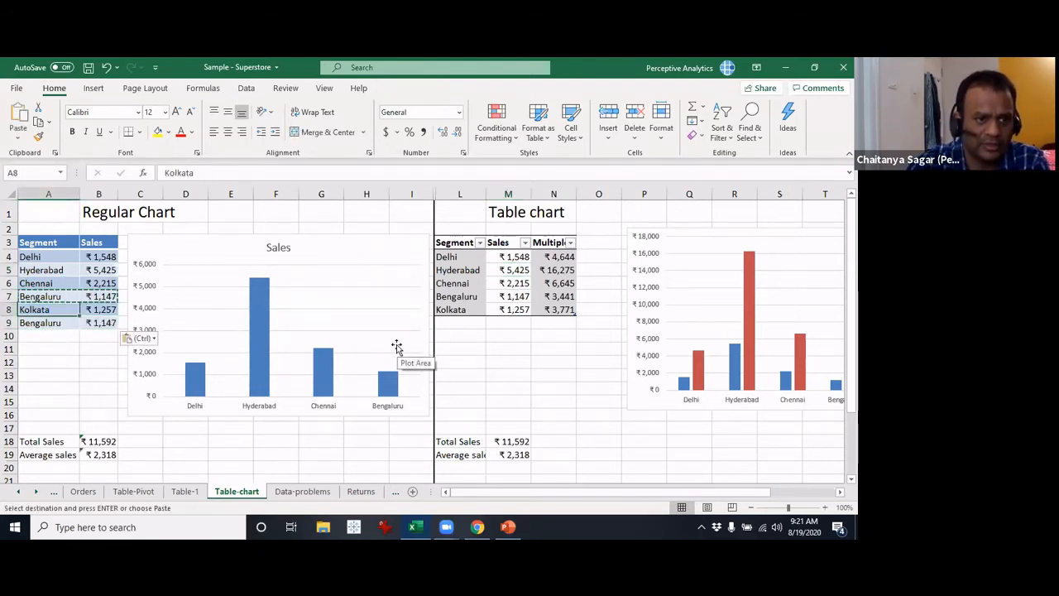
key("Down")
key("ctrl")
key("Escape")
key("Escape")
key("Up")
key("ctrl+shift+Down")
key("ctrl+shift+Right")
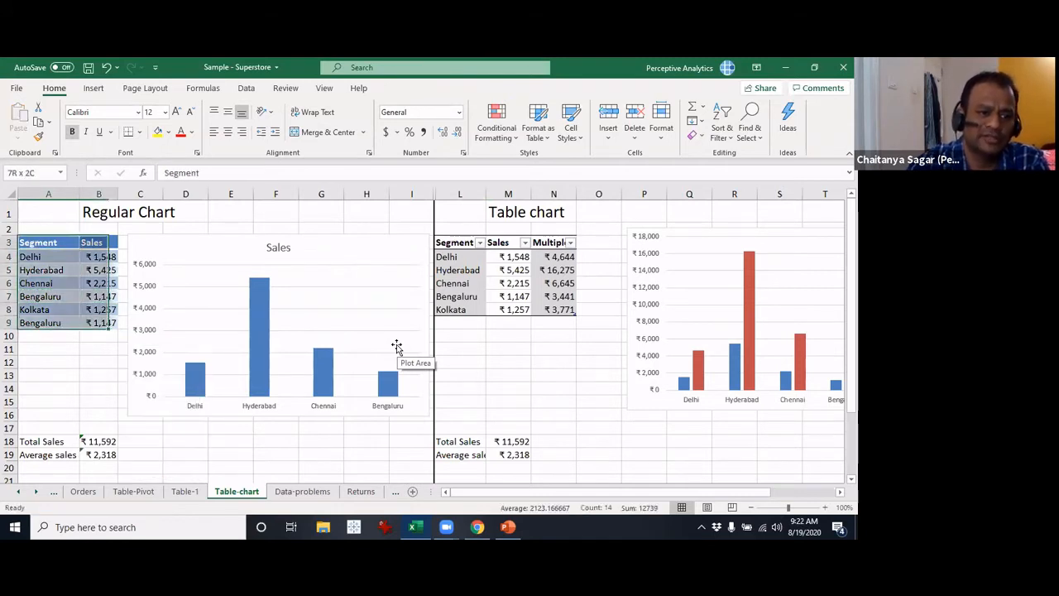
left_click(248, 87)
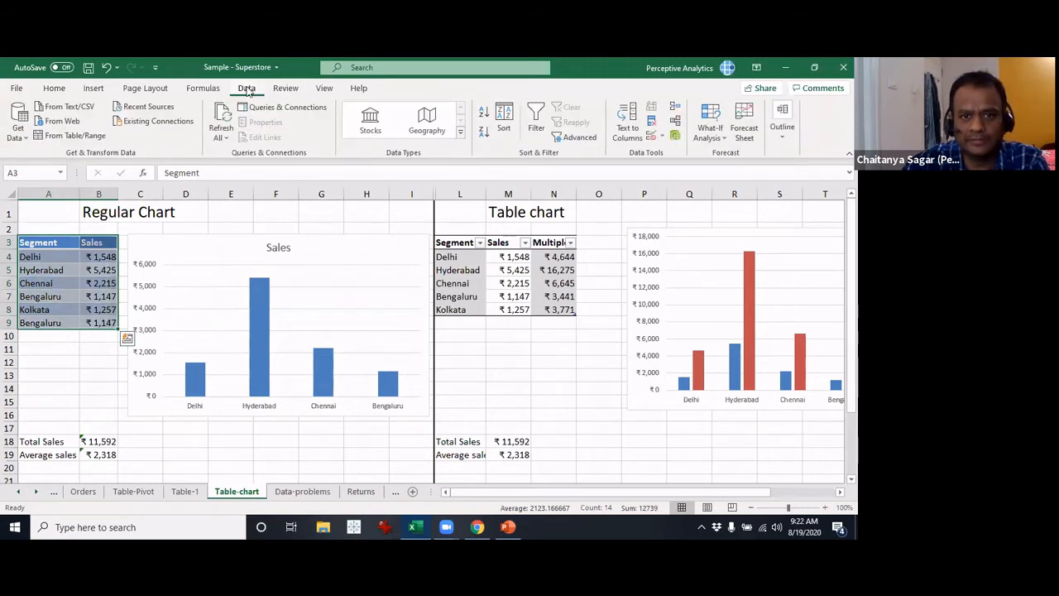
left_click(653, 124)
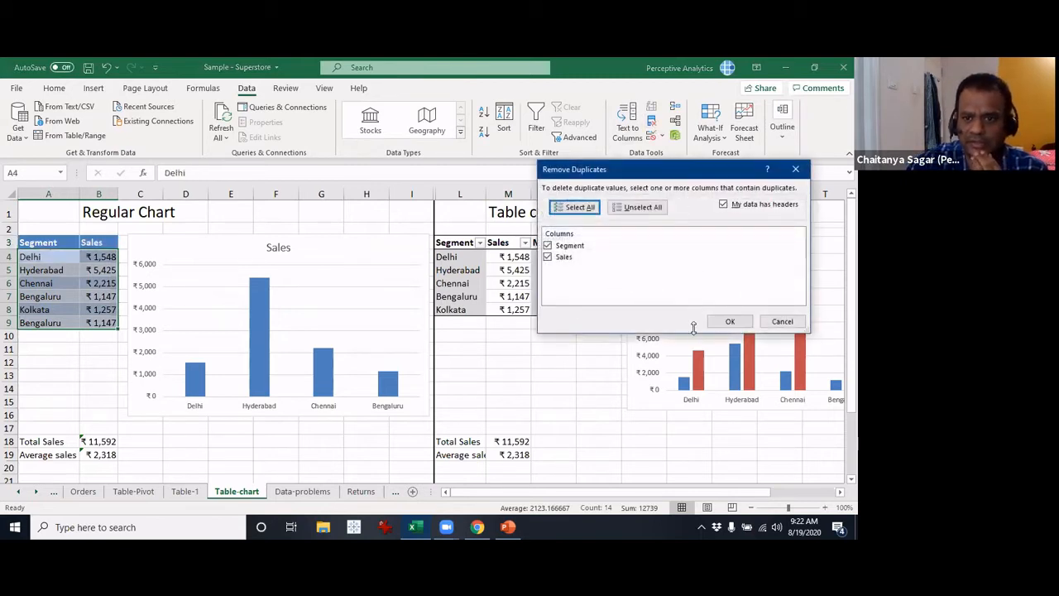
left_click(730, 324)
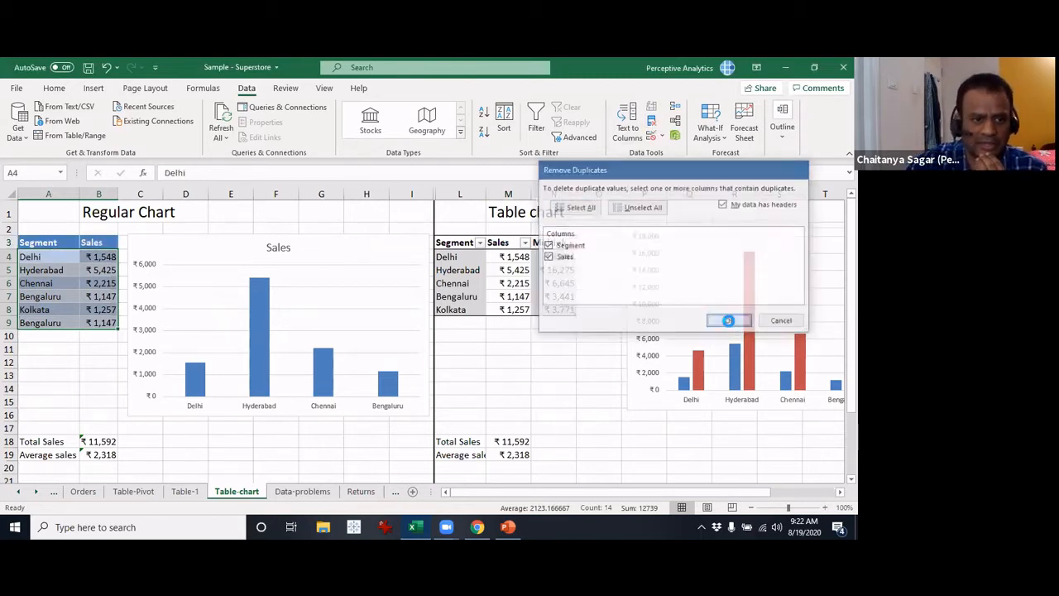
left_click(434, 328)
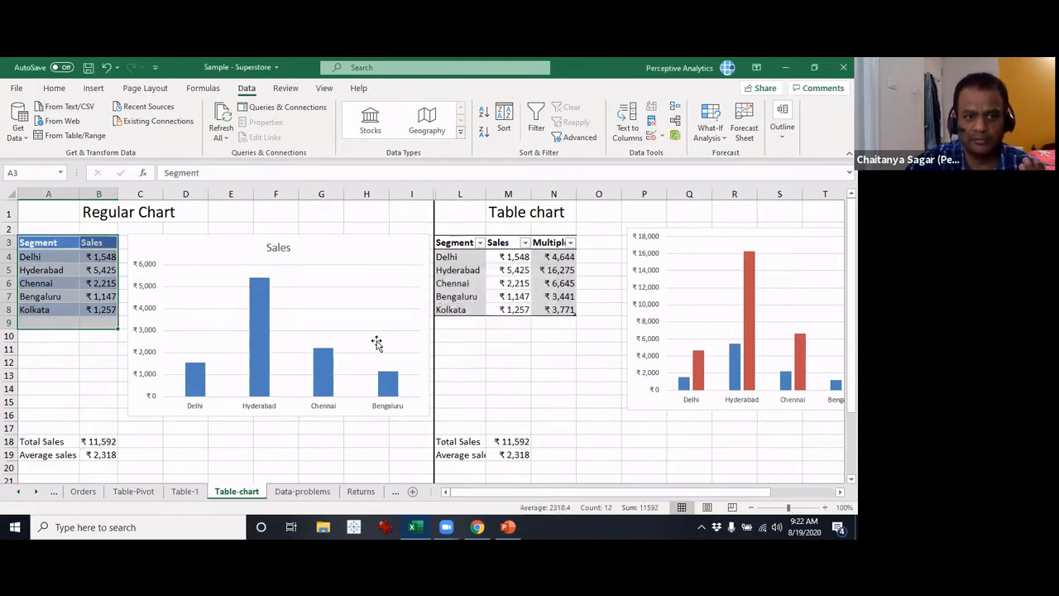
left_click(68, 368)
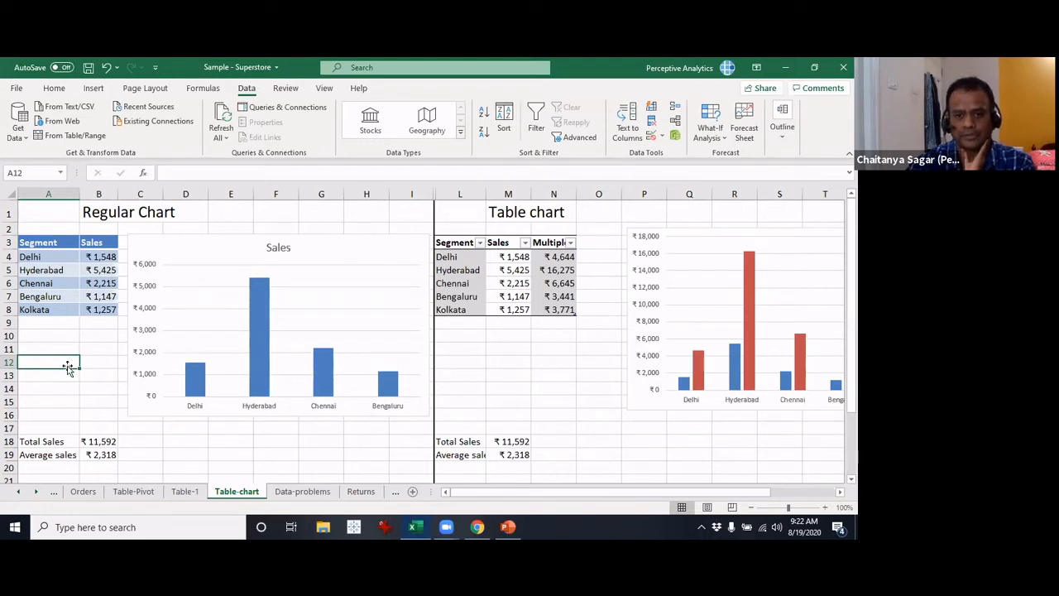
Rename the Table chart's table as CitySales
left_click(508, 296)
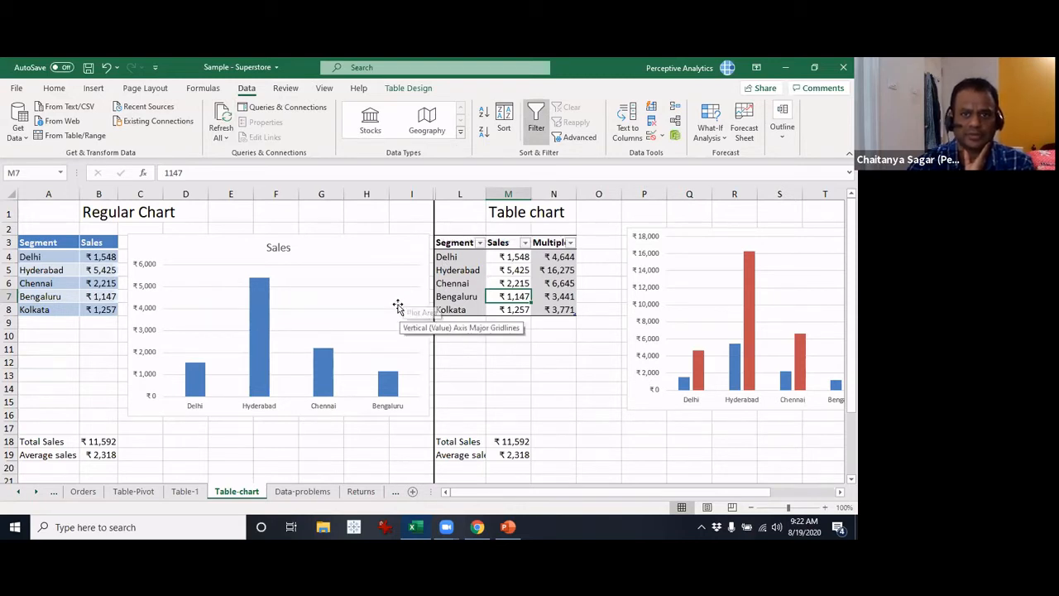
left_click(408, 88)
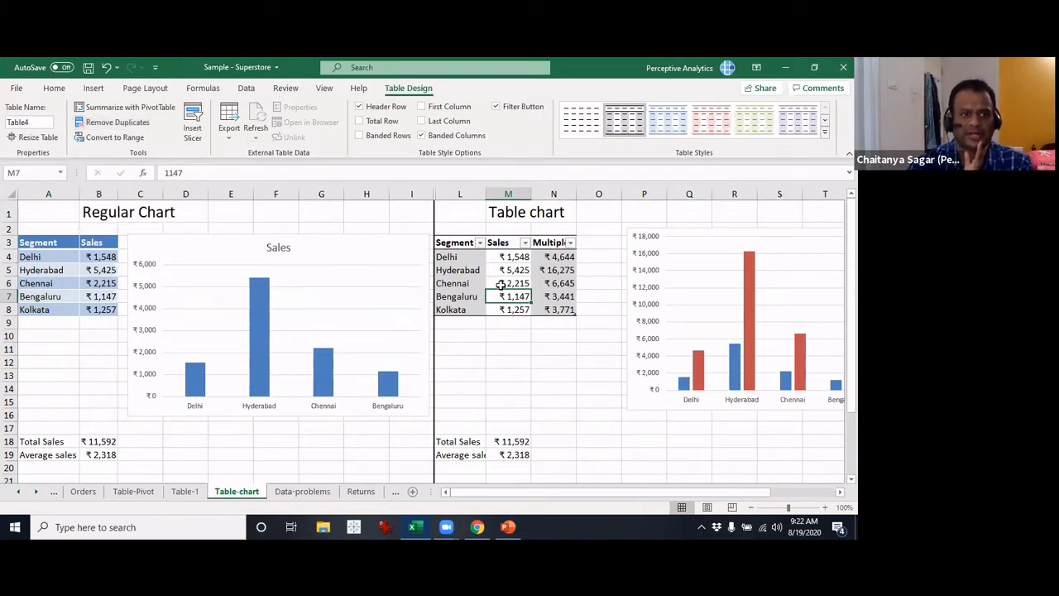
left_click_drag(451, 242, 542, 308)
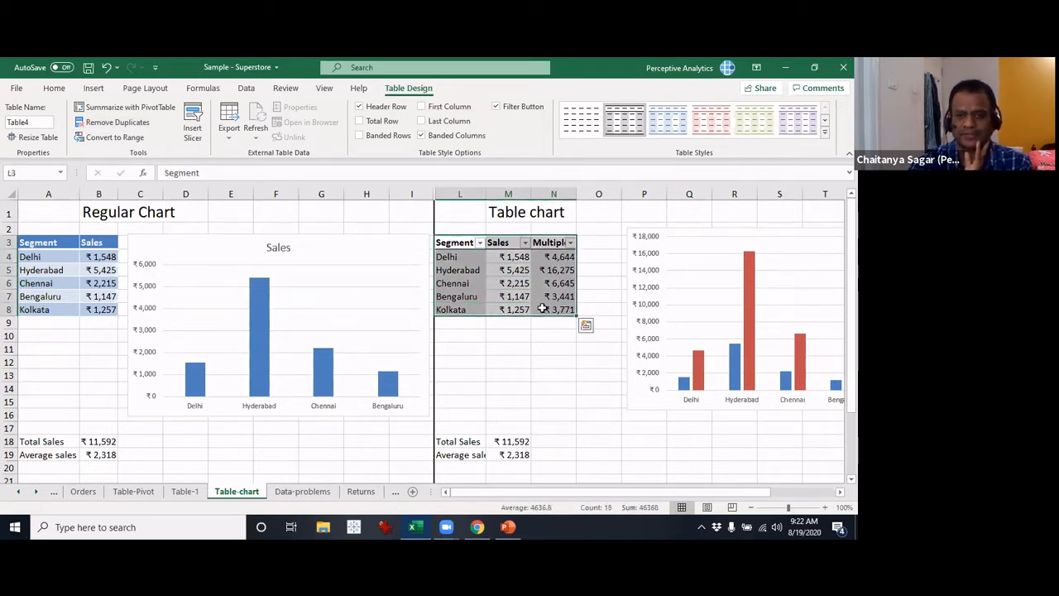
left_click(32, 121)
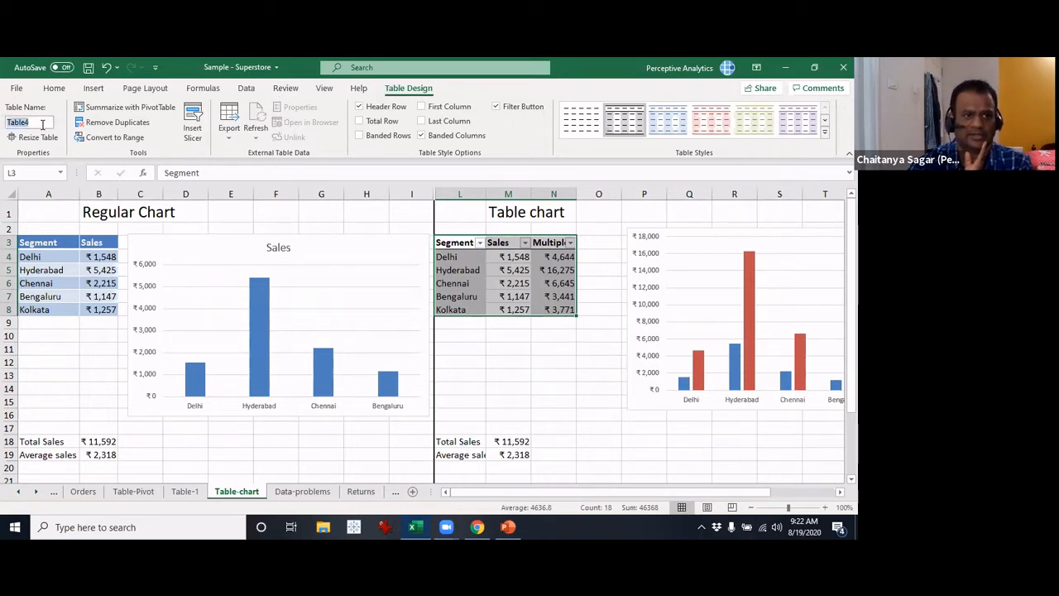
type("CitySales")
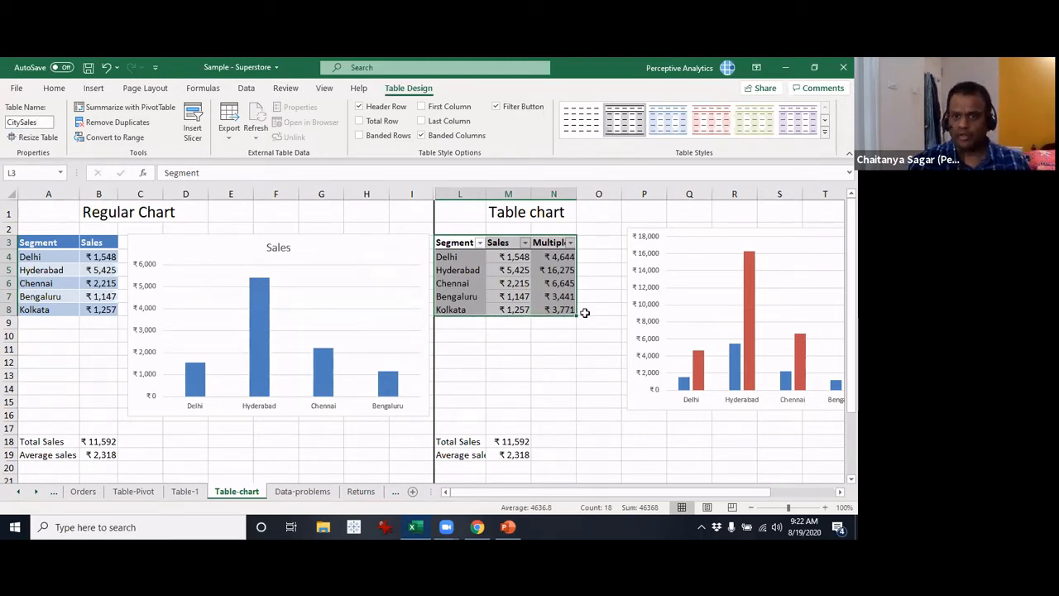
Enter the formula +CitySales[[#Headers],[Segment]] in O4 beside the table, and undo the table's automatic expansion into column O
left_click(608, 257)
type("+")
key("Left")
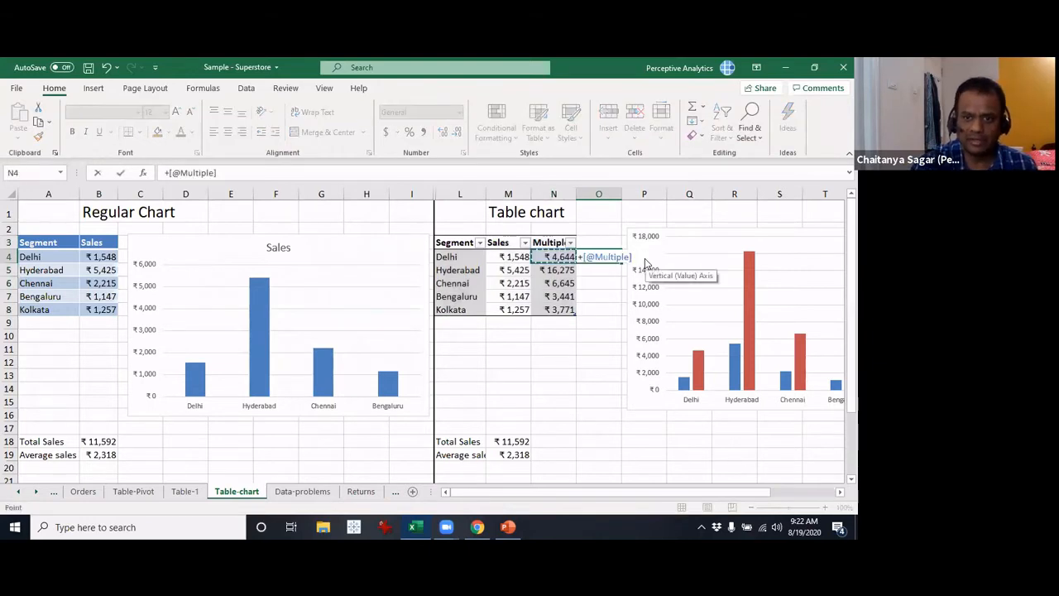
key("Left")
key("Left")
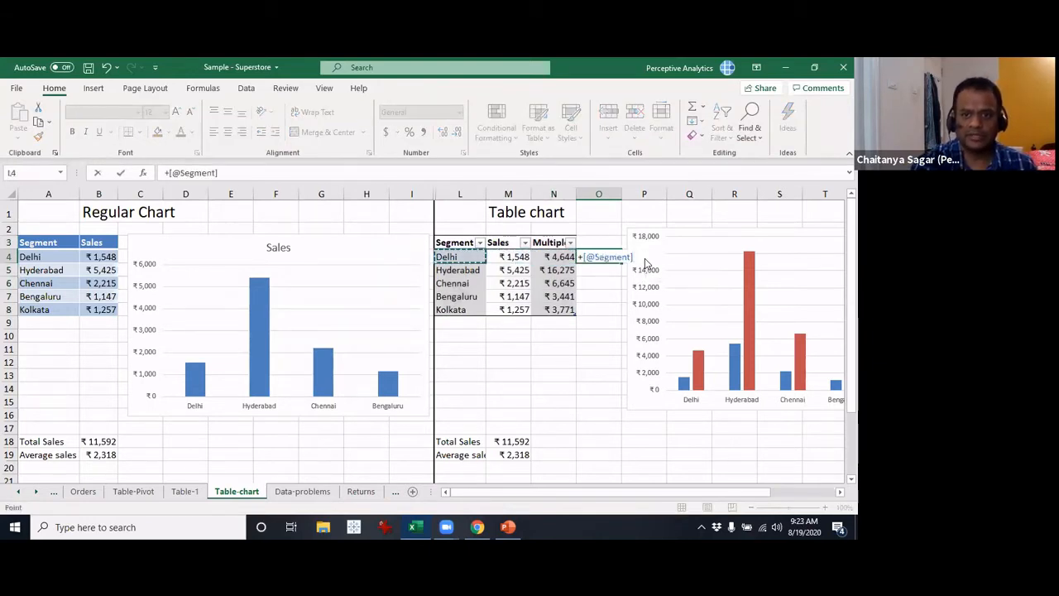
key("Up")
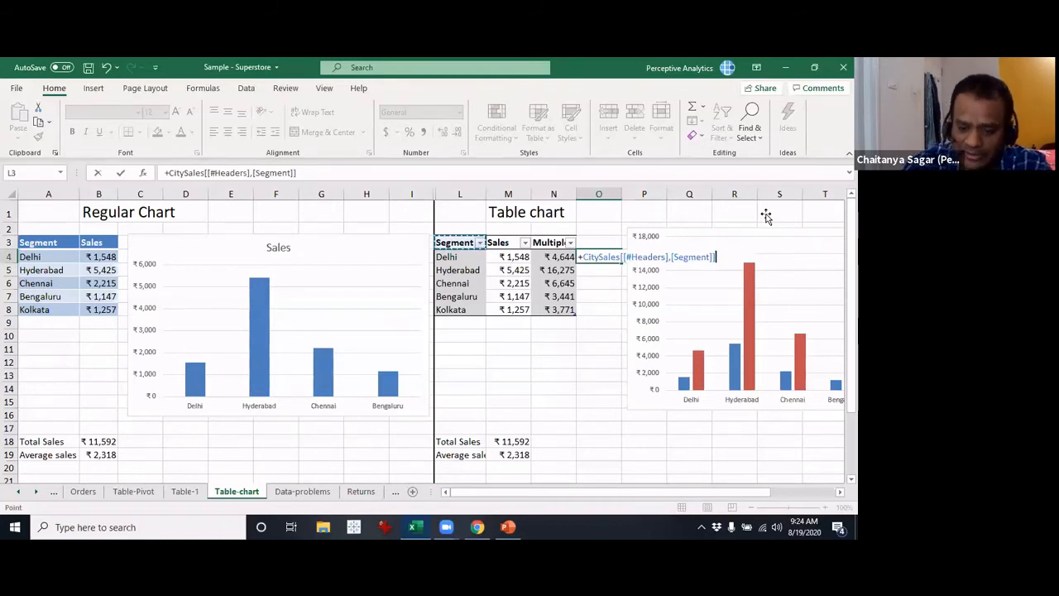
key("Return")
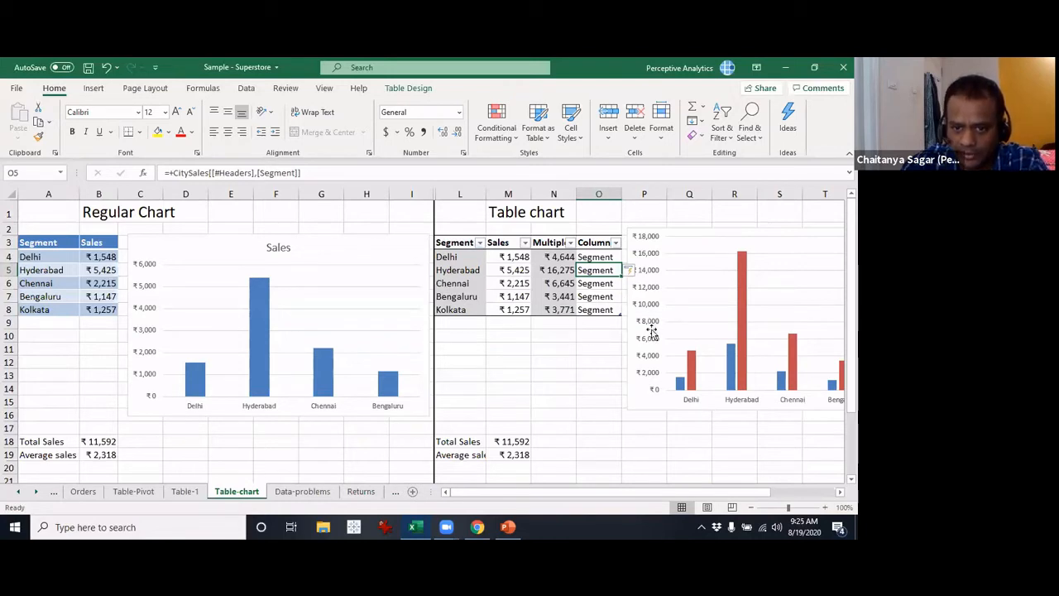
key("ctrl+z")
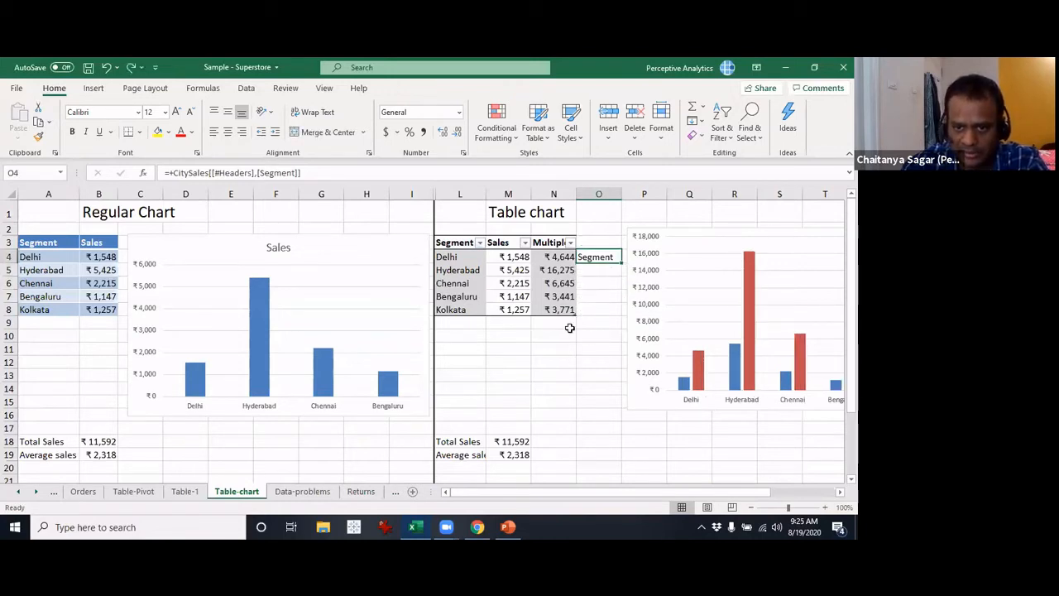
Review the structured reference formula in O4, enlarging the formula bar to read it and shrinking the bar back to one line
key("F2")
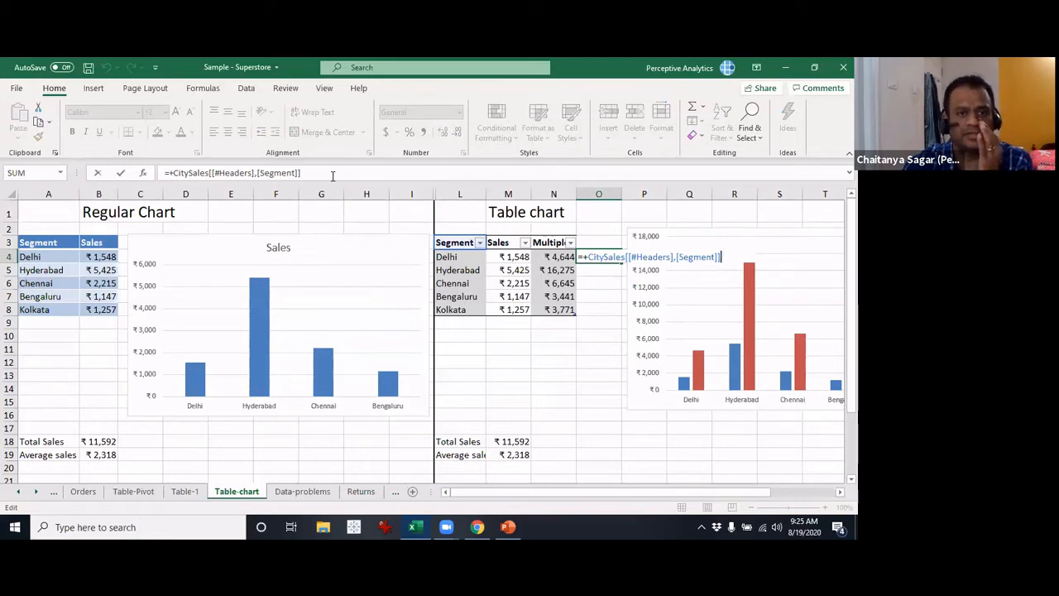
left_click_drag(340, 183, 364, 240)
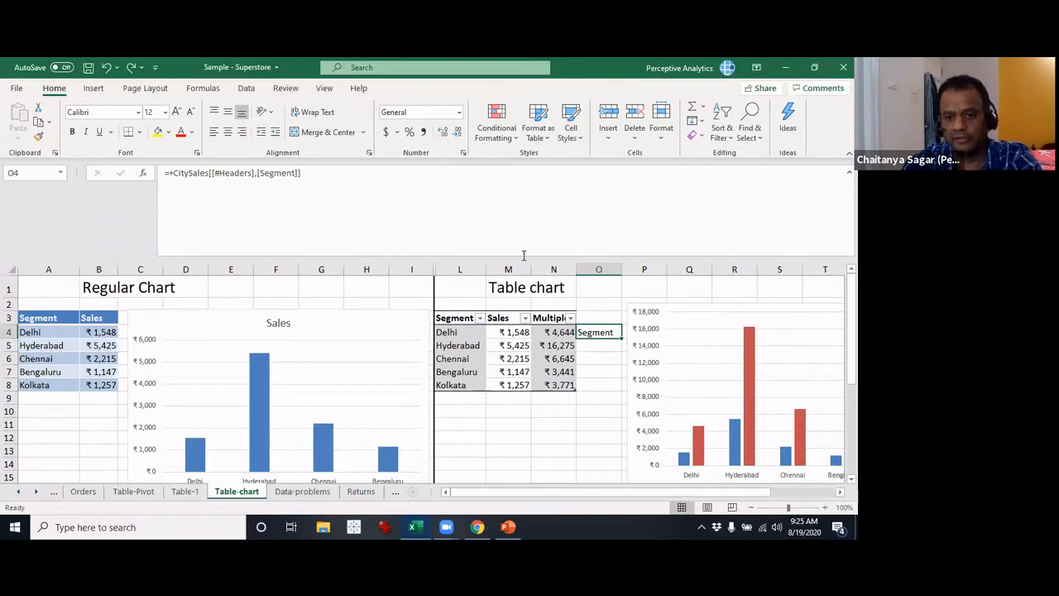
double_click(600, 331)
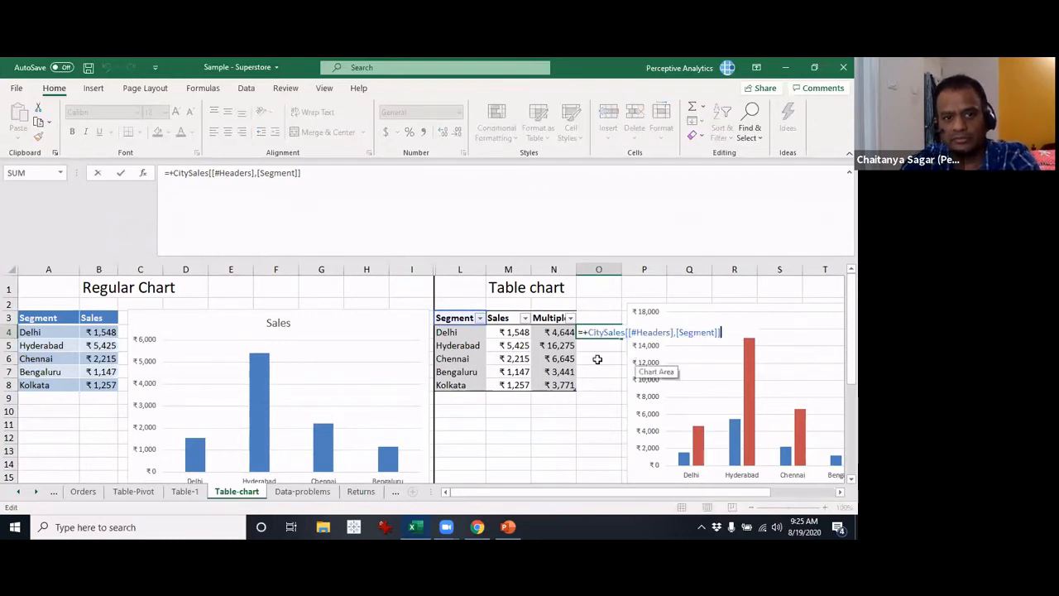
key("Escape")
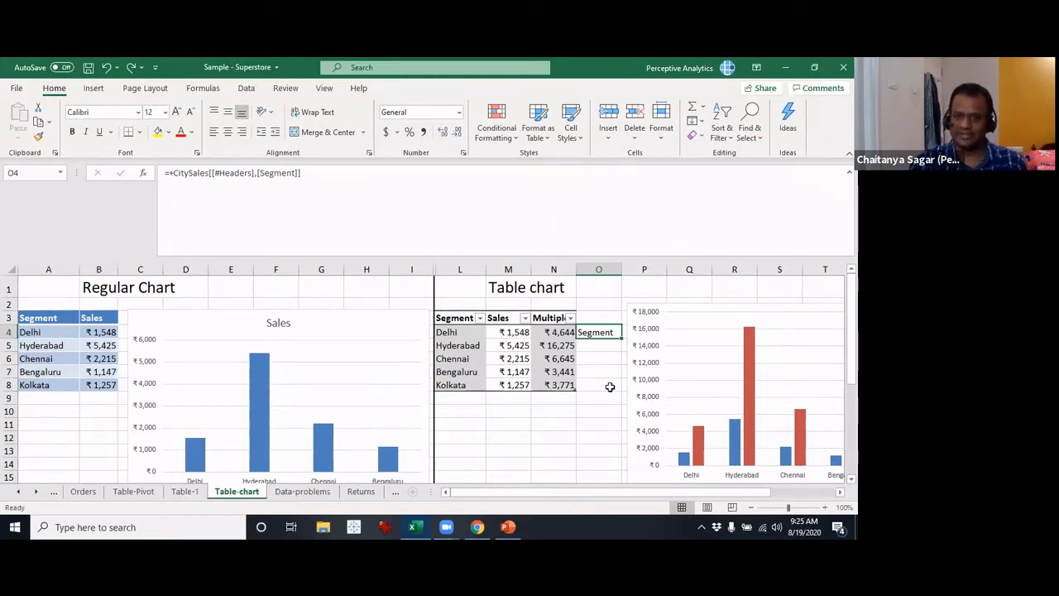
left_click(509, 424)
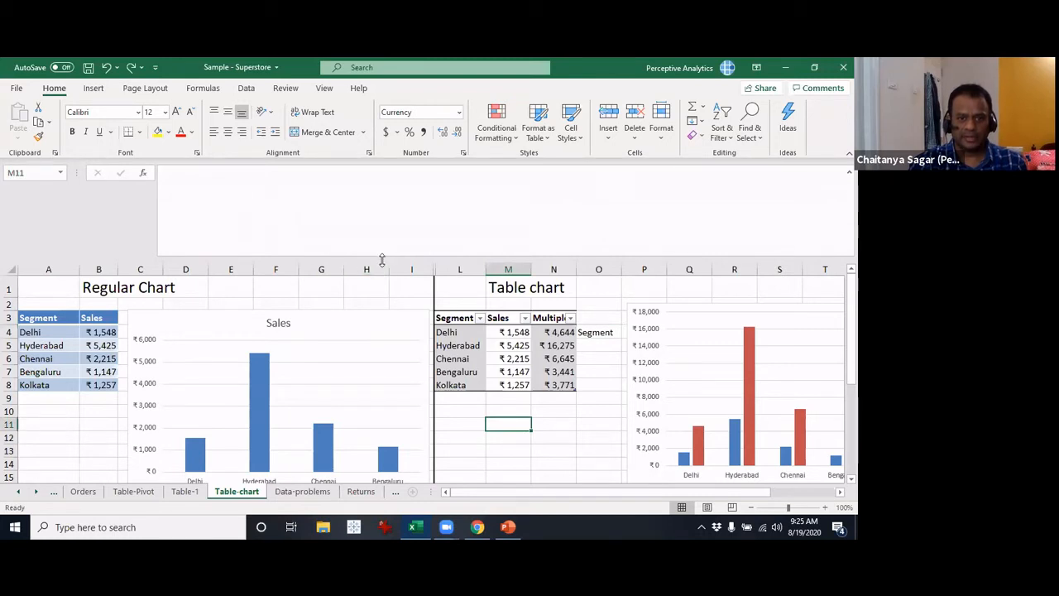
left_click_drag(383, 257, 397, 175)
Examine the design options of the CitySales table and the pivot chart's fields on the Table-Pivot sheet
left_click(524, 257)
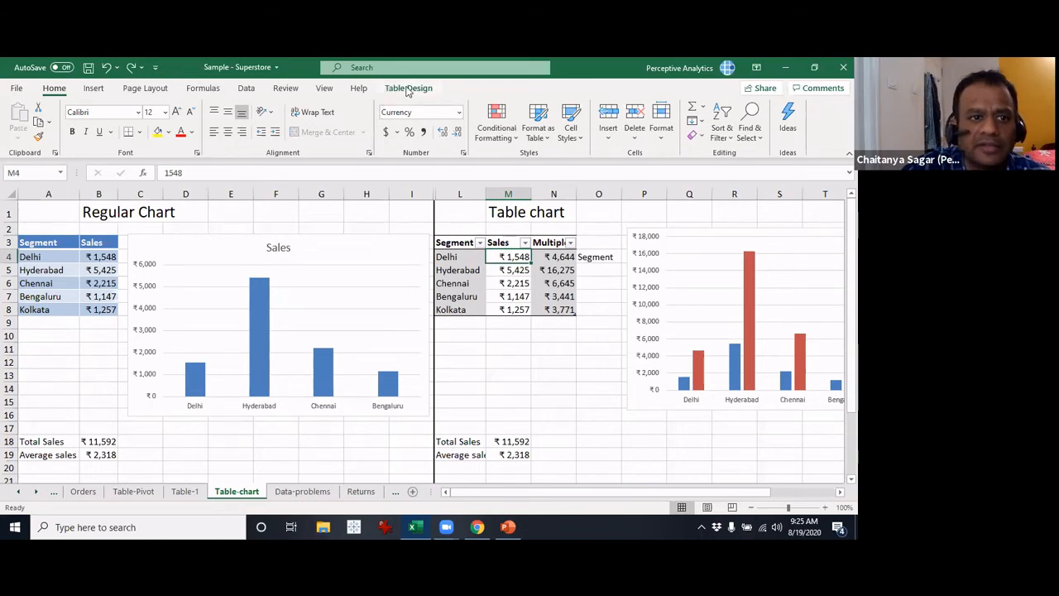
left_click(407, 89)
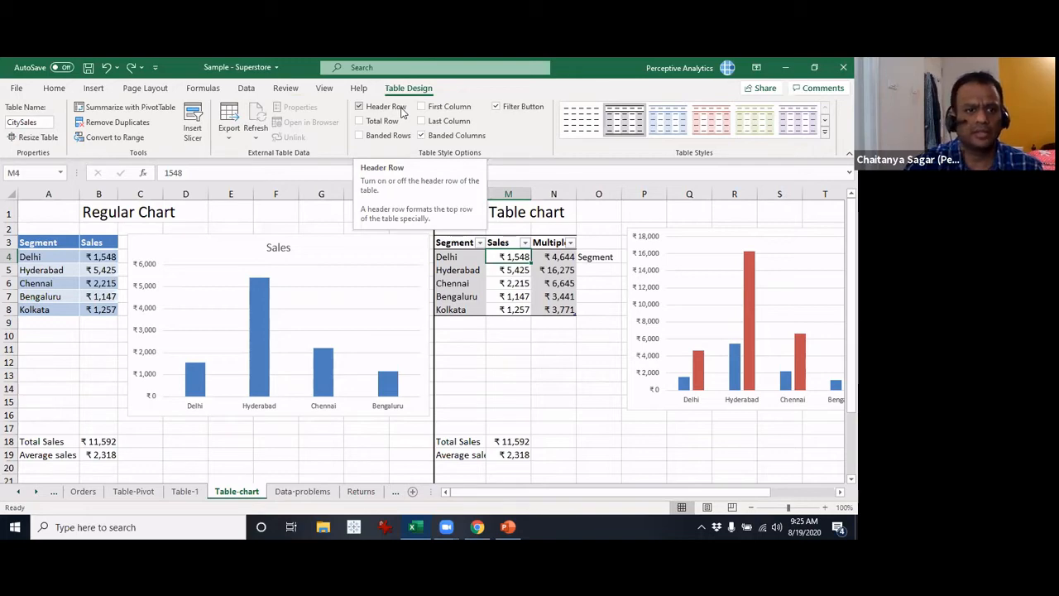
left_click(475, 372)
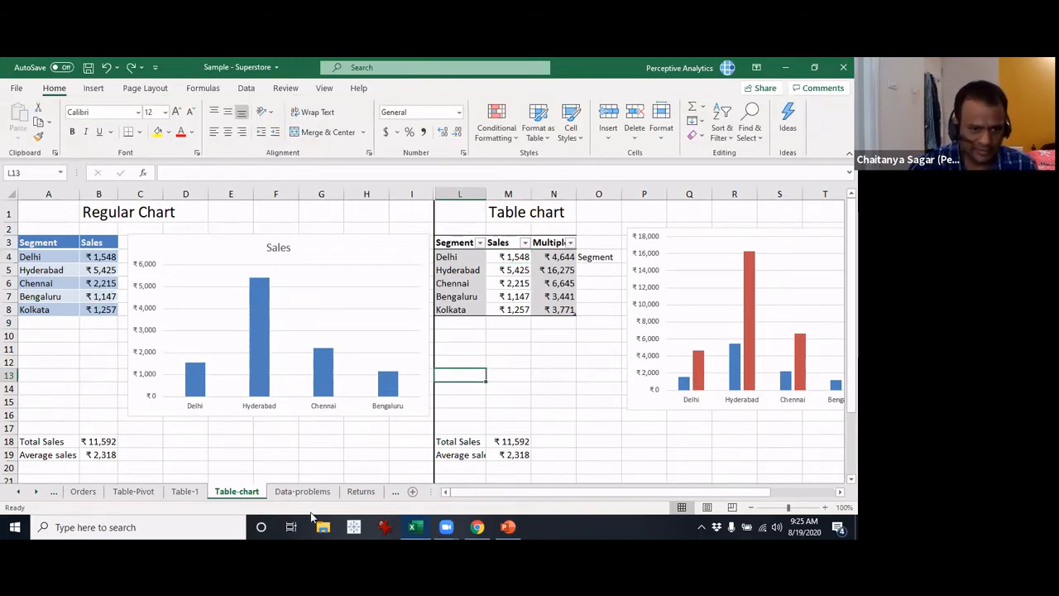
left_click(149, 493)
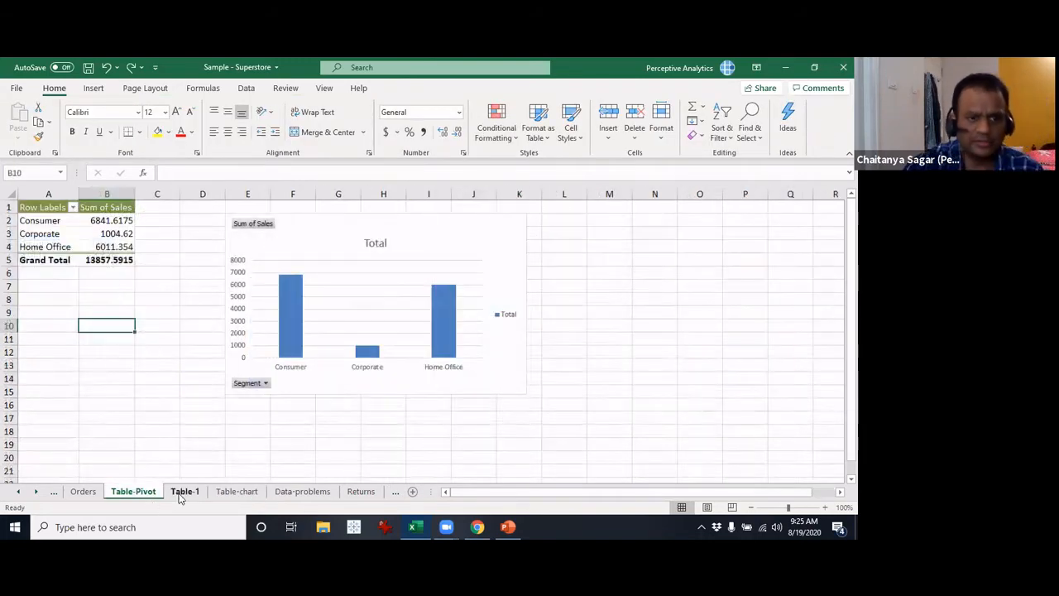
left_click(422, 242)
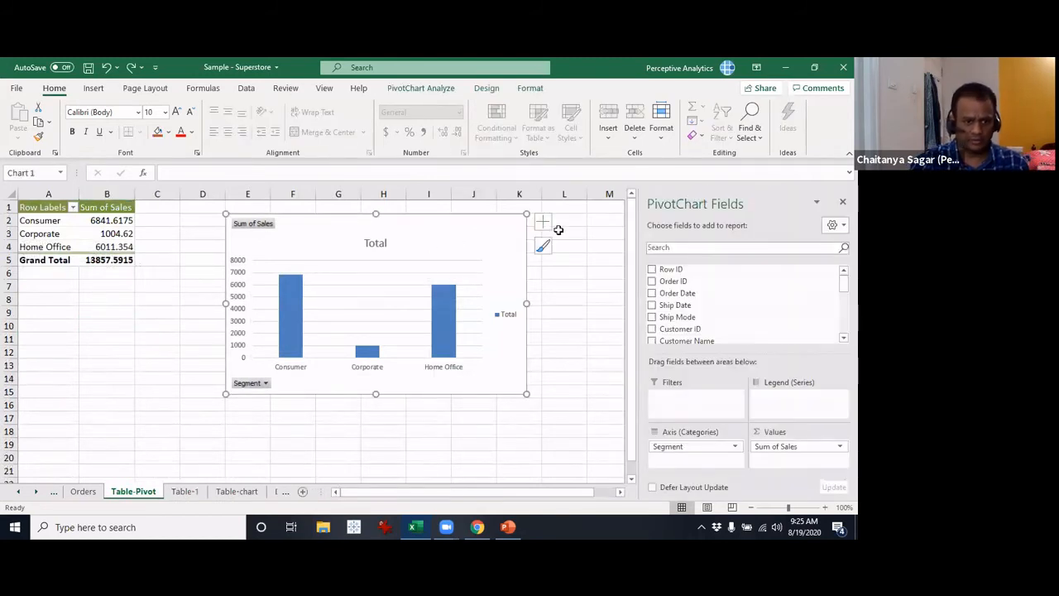
On the Table-1 sheet, move the Segment slicer away from the Customer ID column and over the Quantity column
left_click(185, 492)
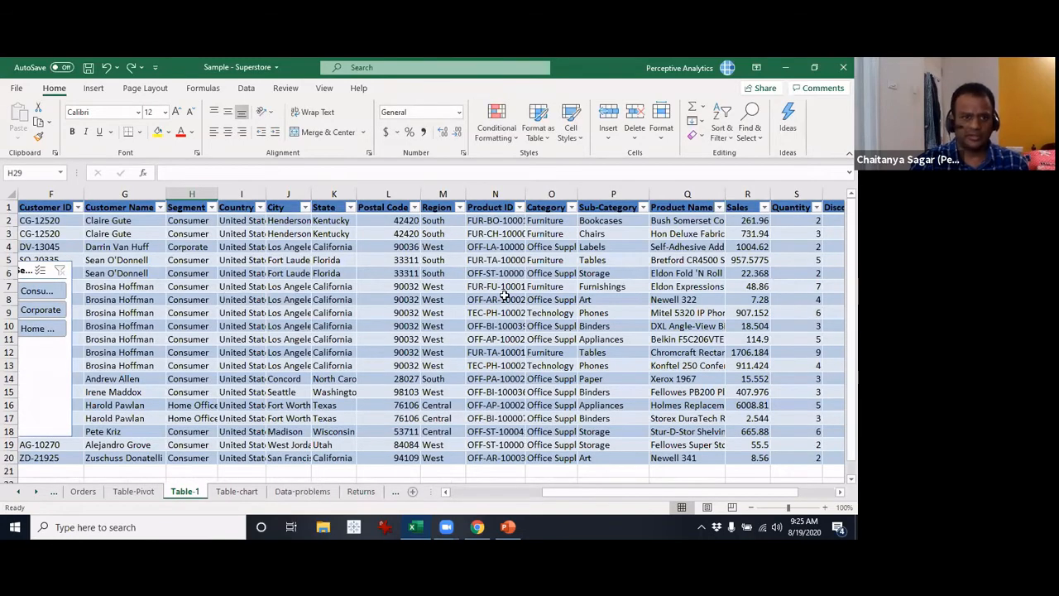
left_click_drag(67, 361, 445, 339)
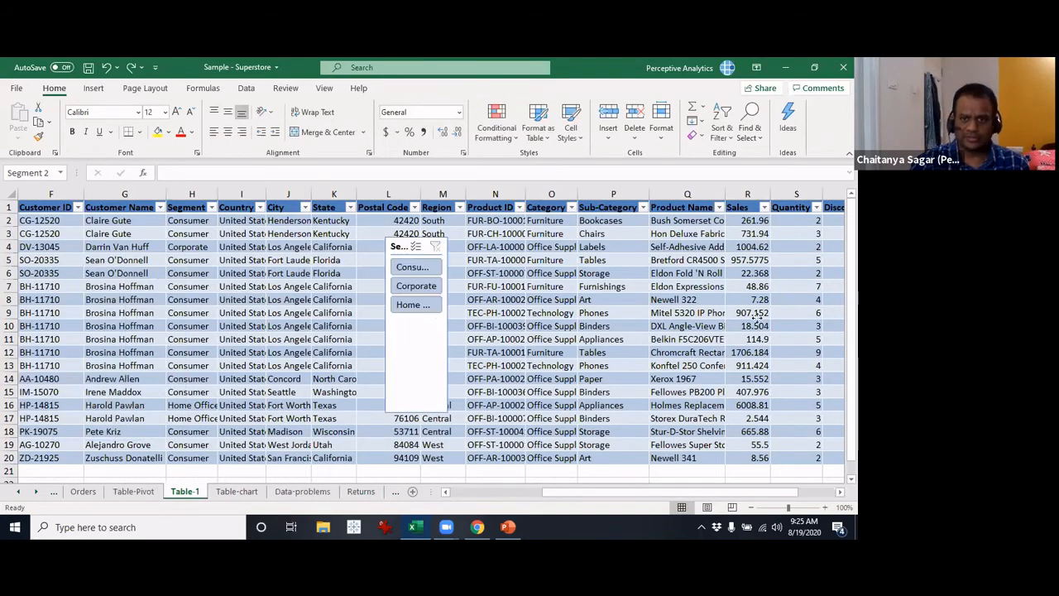
left_click_drag(757, 315, 816, 320)
left_click(370, 312)
scroll(371, 308, "down", 4)
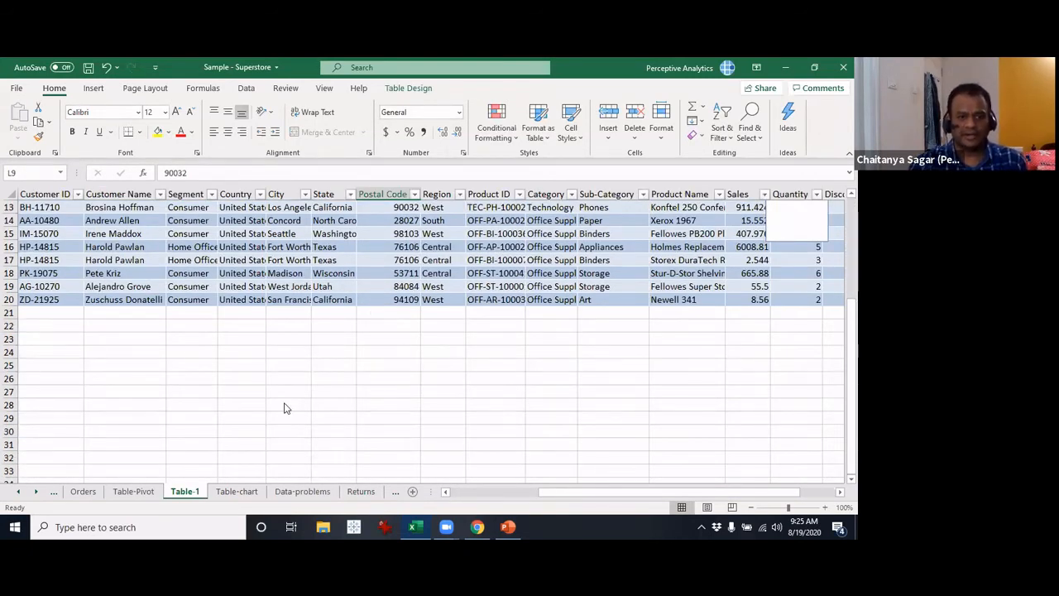
scroll(462, 282, "up", 4)
Insert a State slicer for the Table-1 data and place it side by side with the Segment slicer
left_click(454, 261)
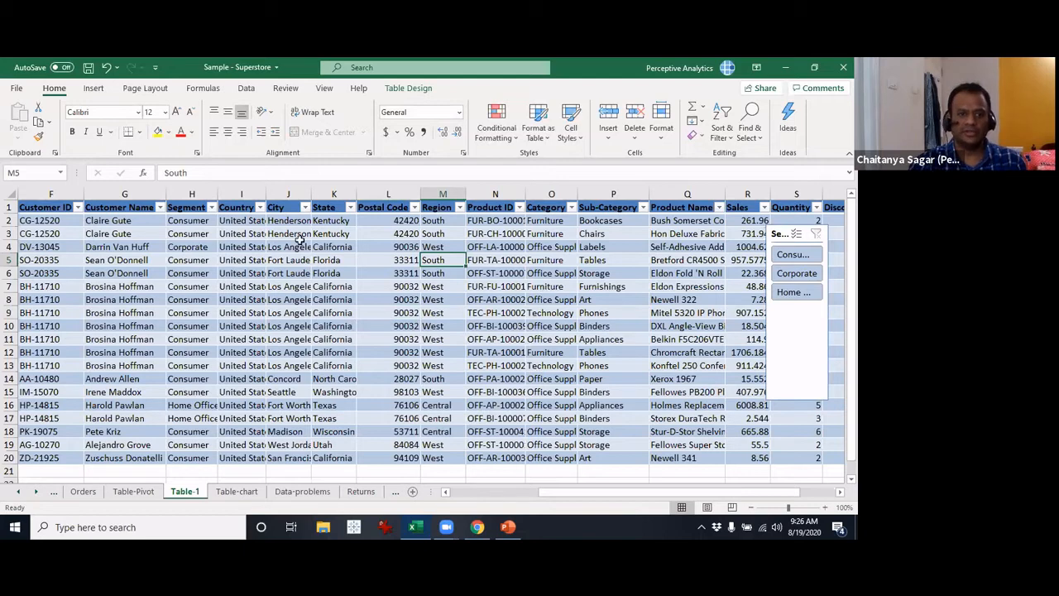
left_click(409, 89)
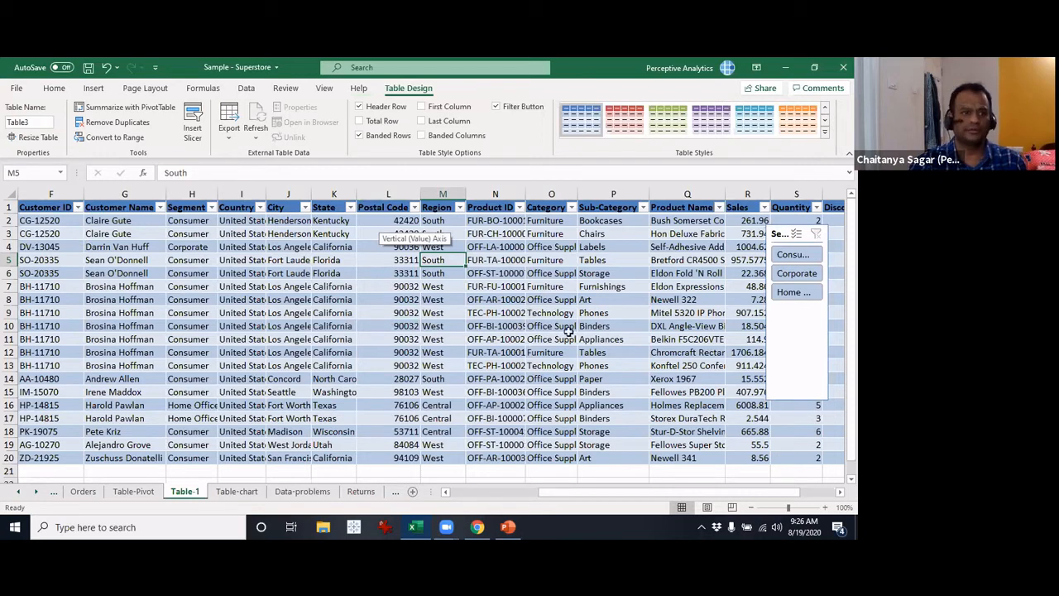
left_click(194, 124)
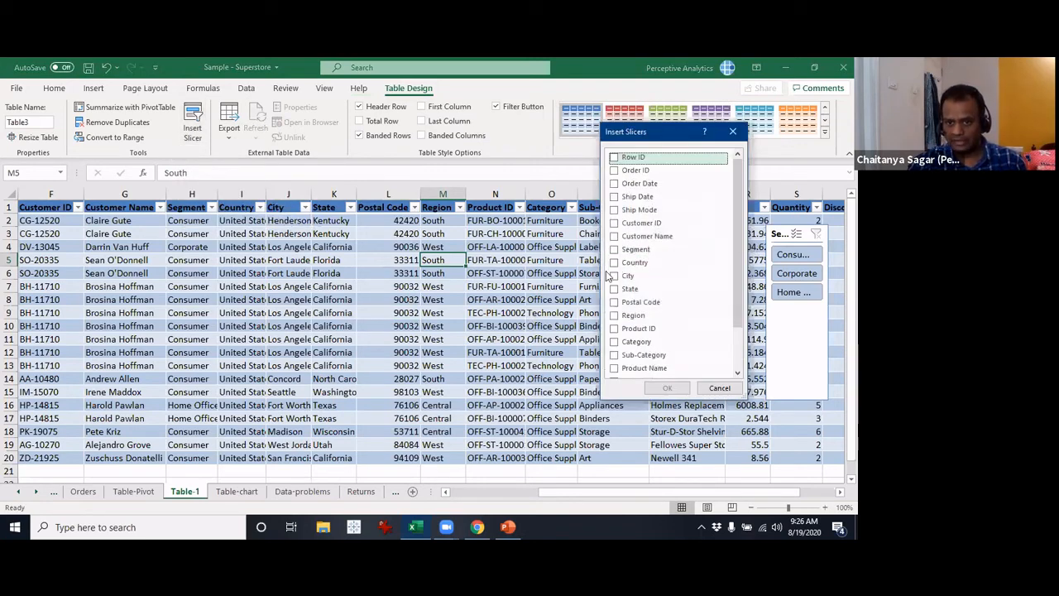
left_click(616, 277)
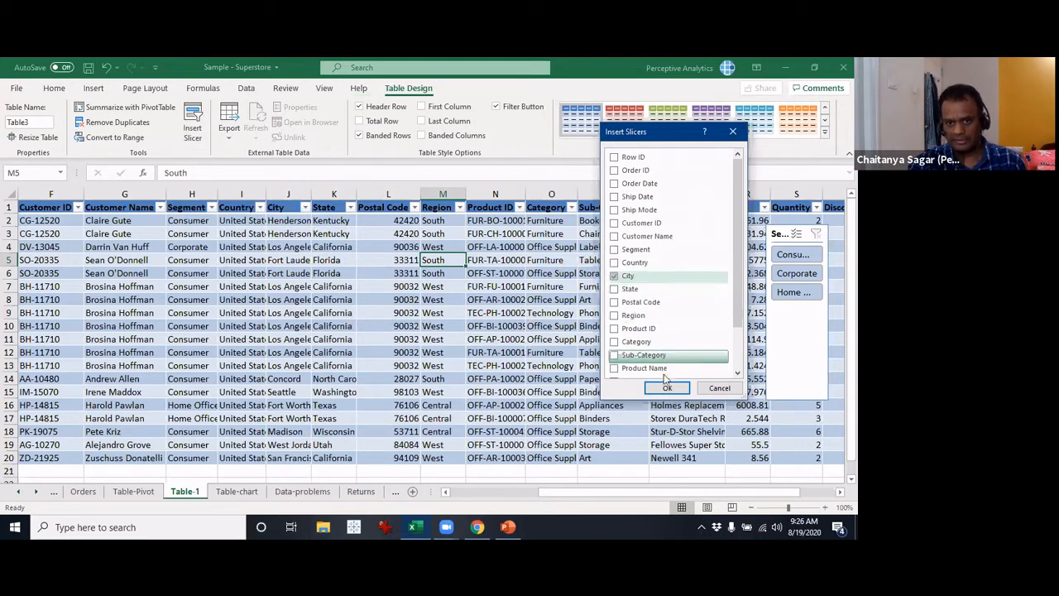
left_click(615, 289)
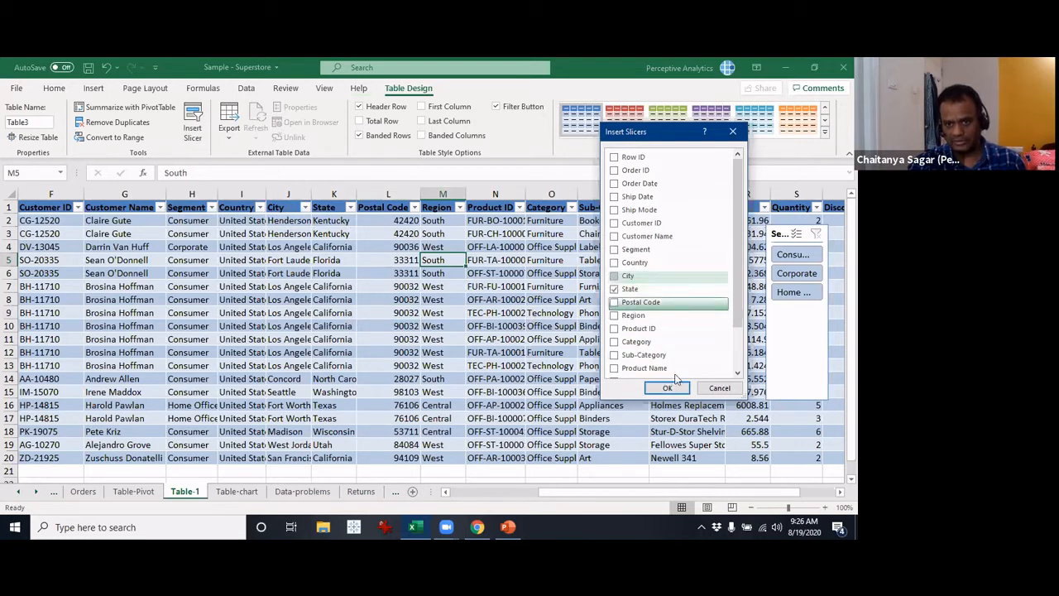
left_click(669, 388)
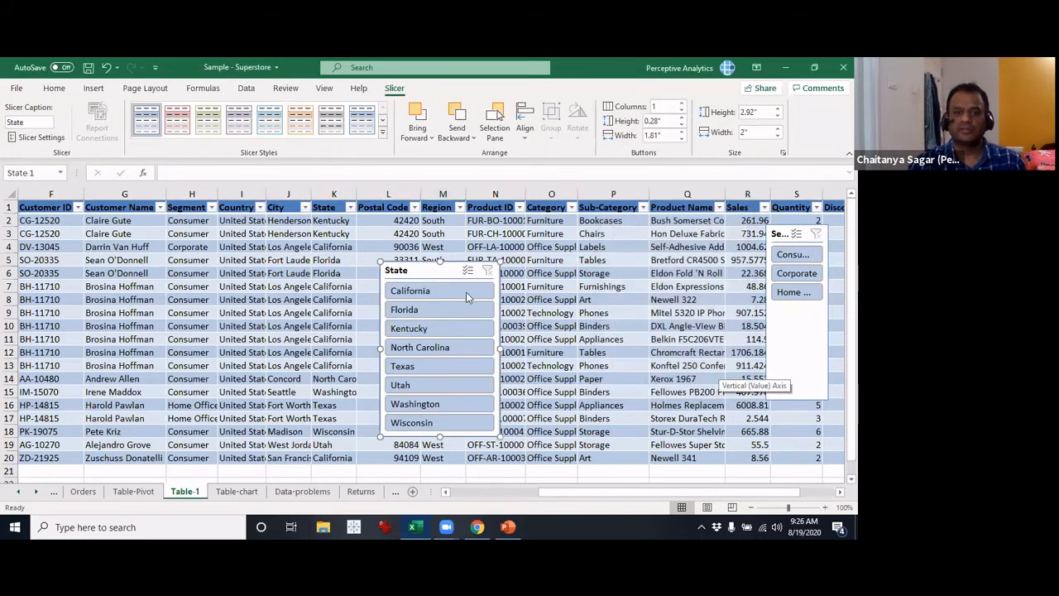
left_click_drag(444, 270, 662, 236)
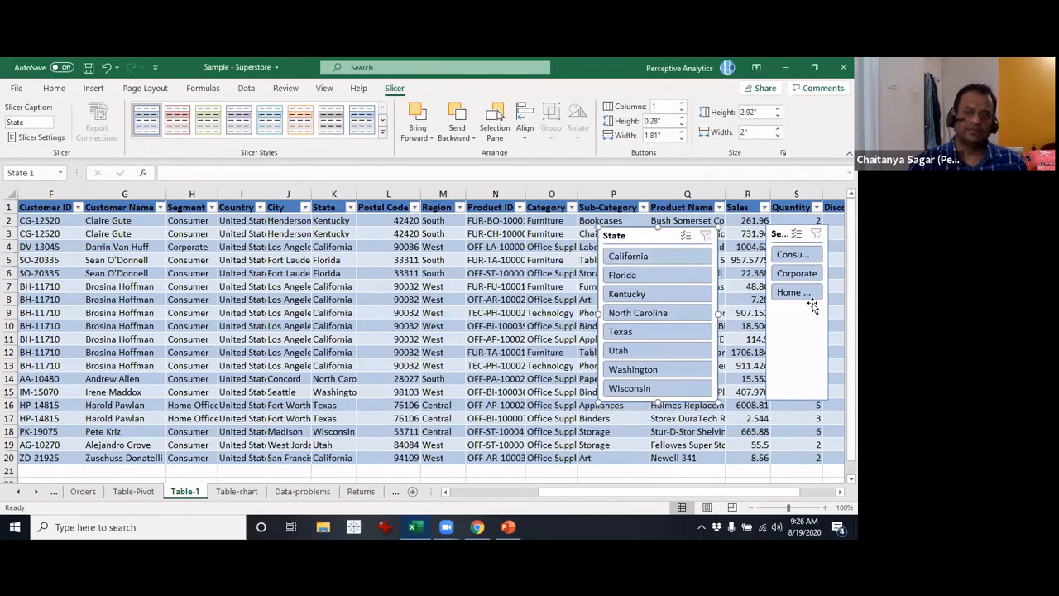
left_click_drag(766, 230, 719, 232)
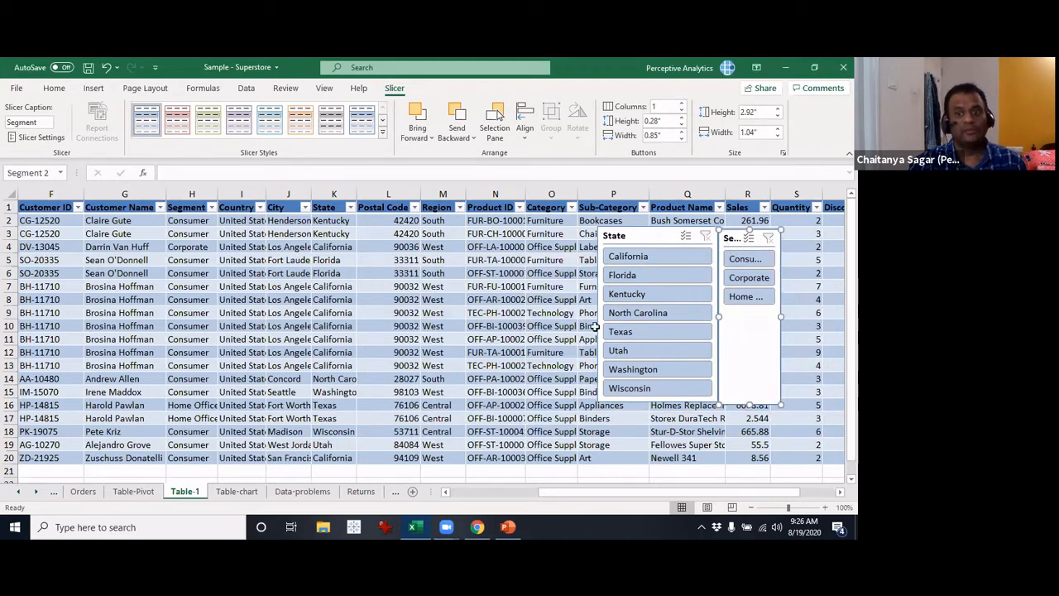
Try the Segment slicer with Home Office, Corporate and Consumer in turn, and clear its filter
left_click(744, 300)
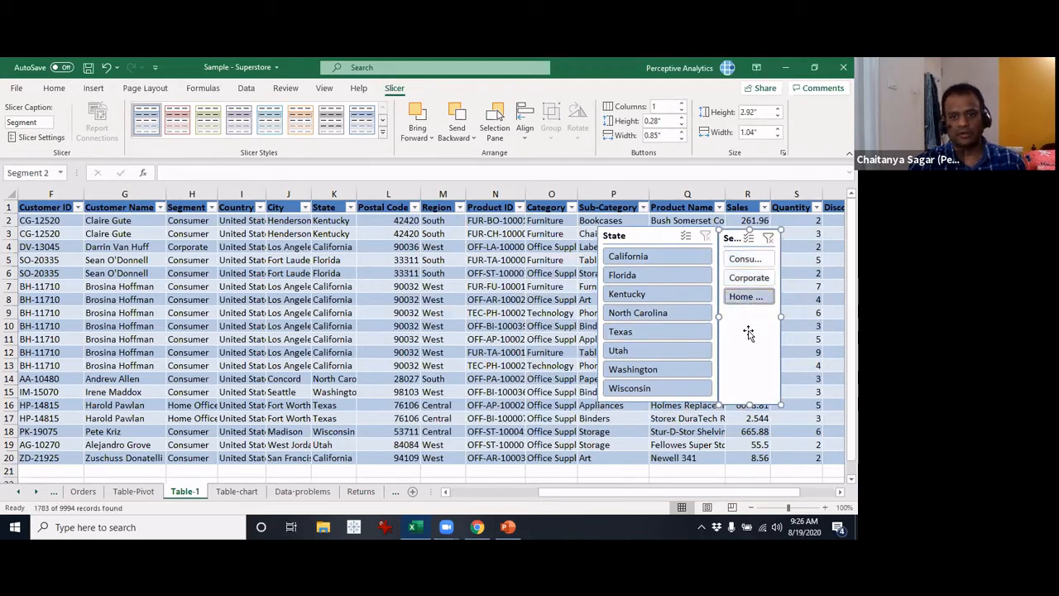
left_click(753, 280)
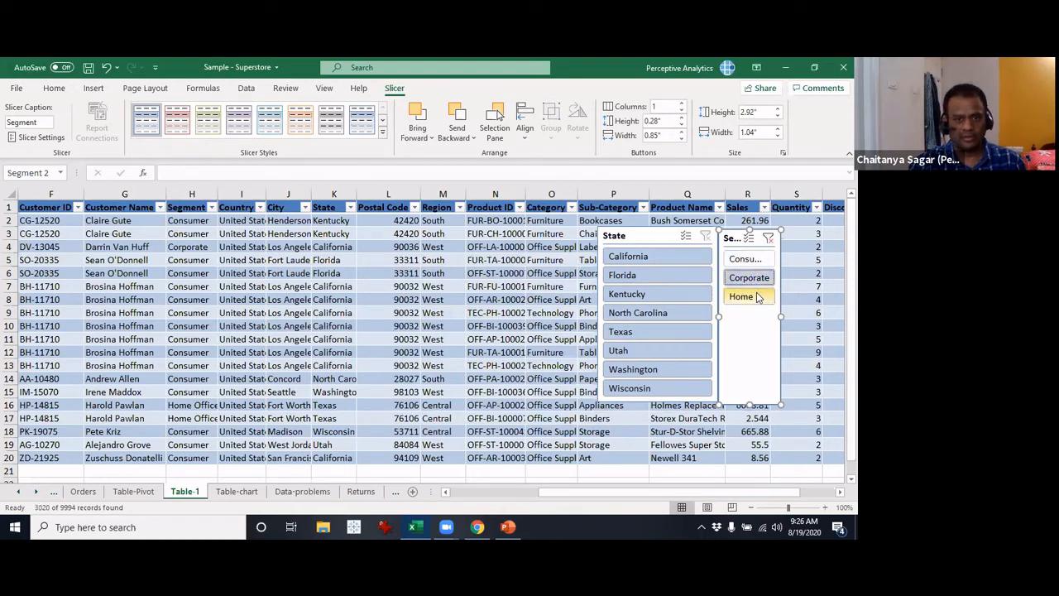
left_click(768, 237)
left_click(476, 276)
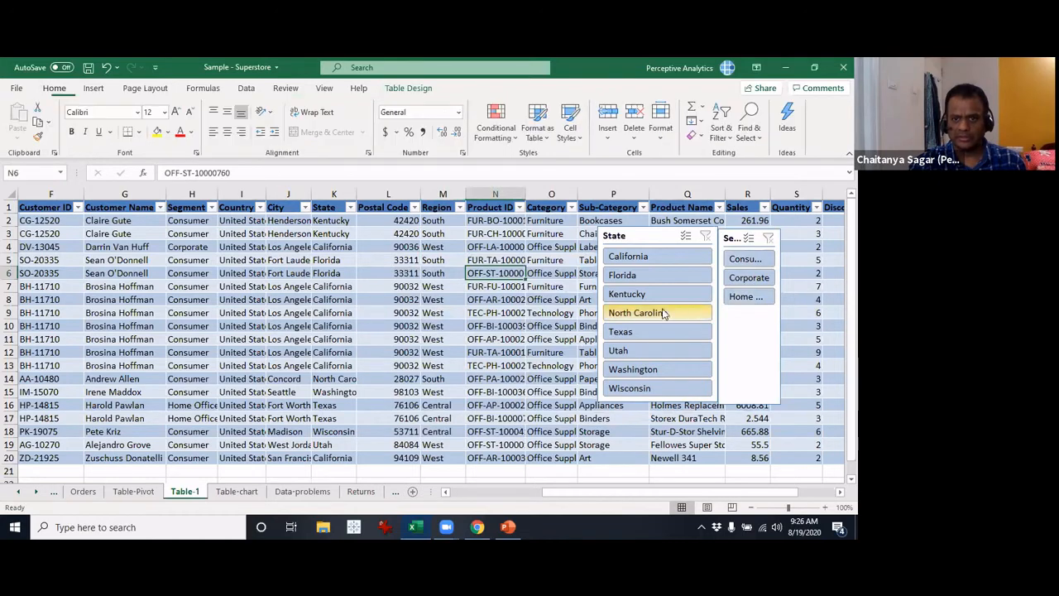
left_click(751, 297)
left_click(753, 278)
left_click(745, 258)
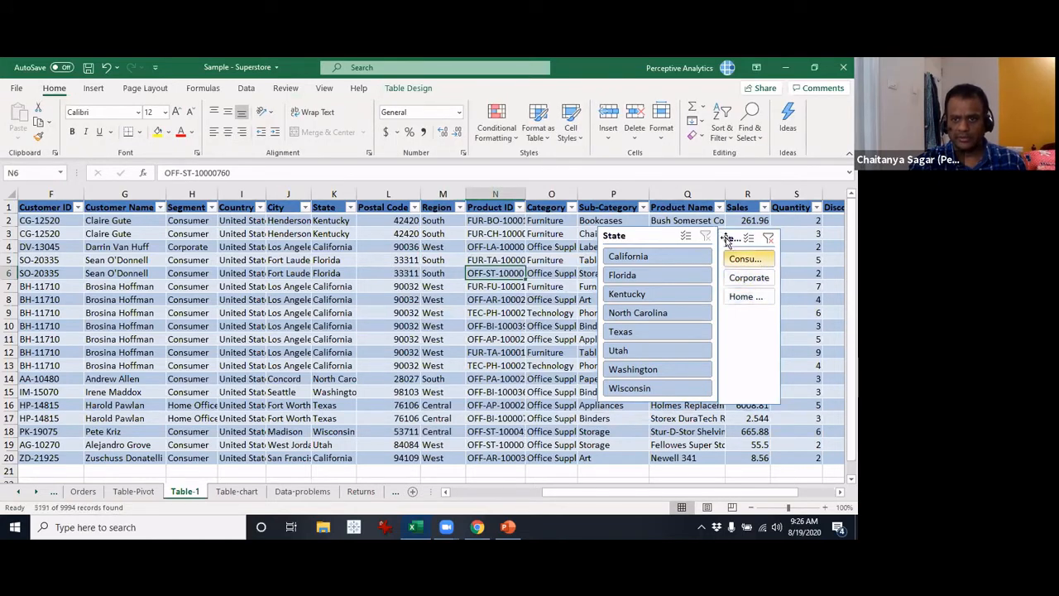
left_click(732, 237)
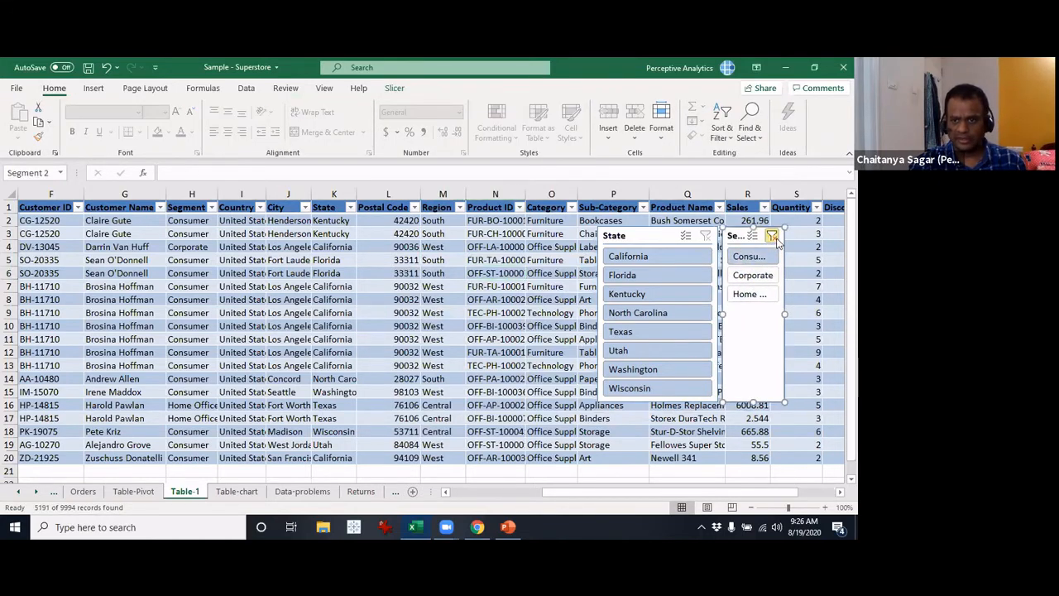
left_click(770, 236)
Remove the Segment slicer and move the State slicer over the Product Name and Sales columns
right_click(747, 297)
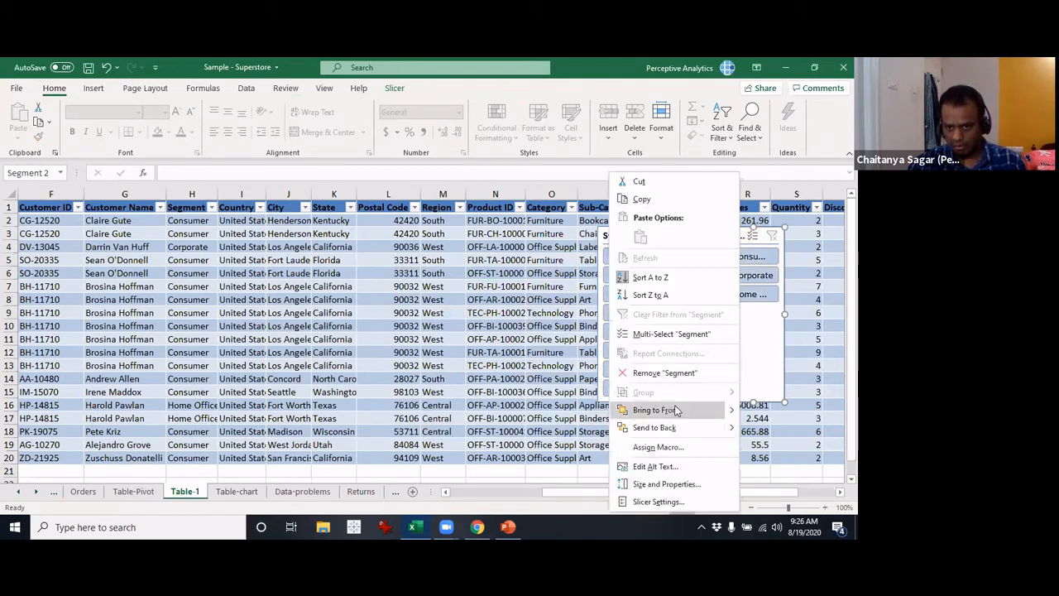
left_click(677, 372)
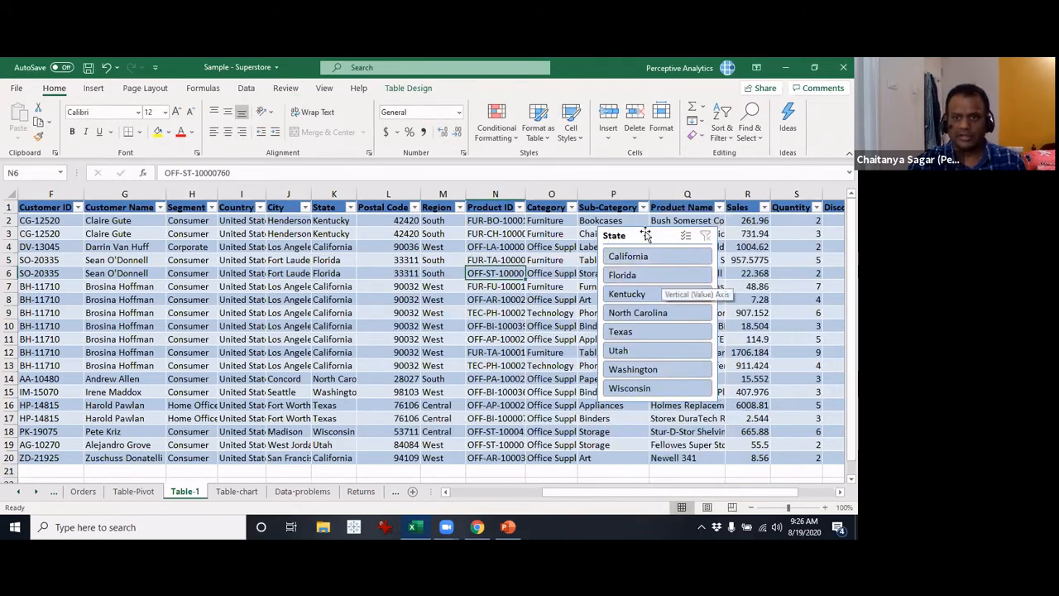
left_click_drag(645, 235, 697, 230)
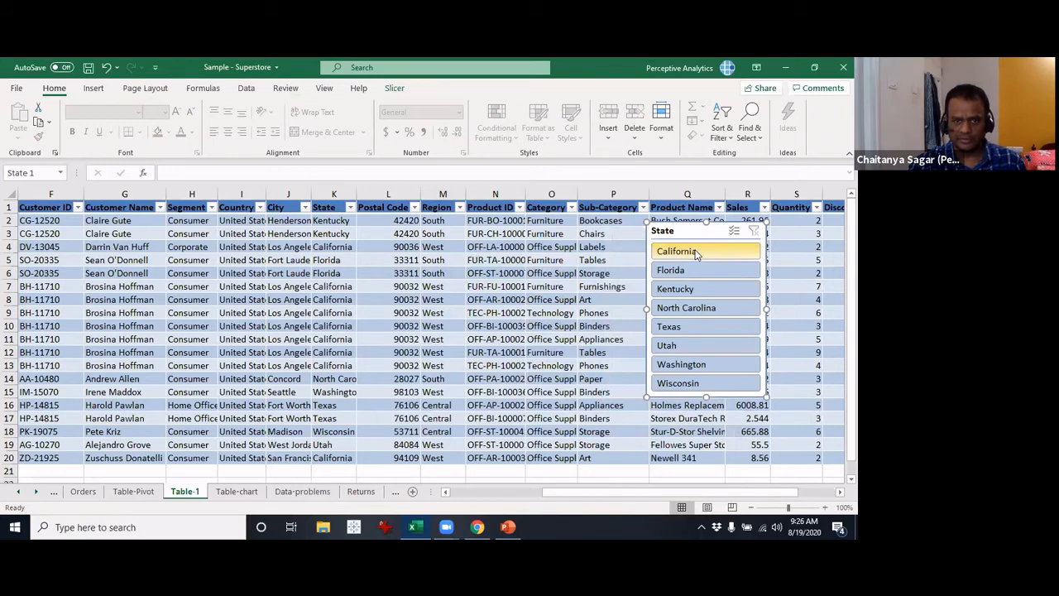
Filter the table by California, Florida and Kentucky with the State slicer, and reselect all states from California to Wisconsin
left_click(695, 253)
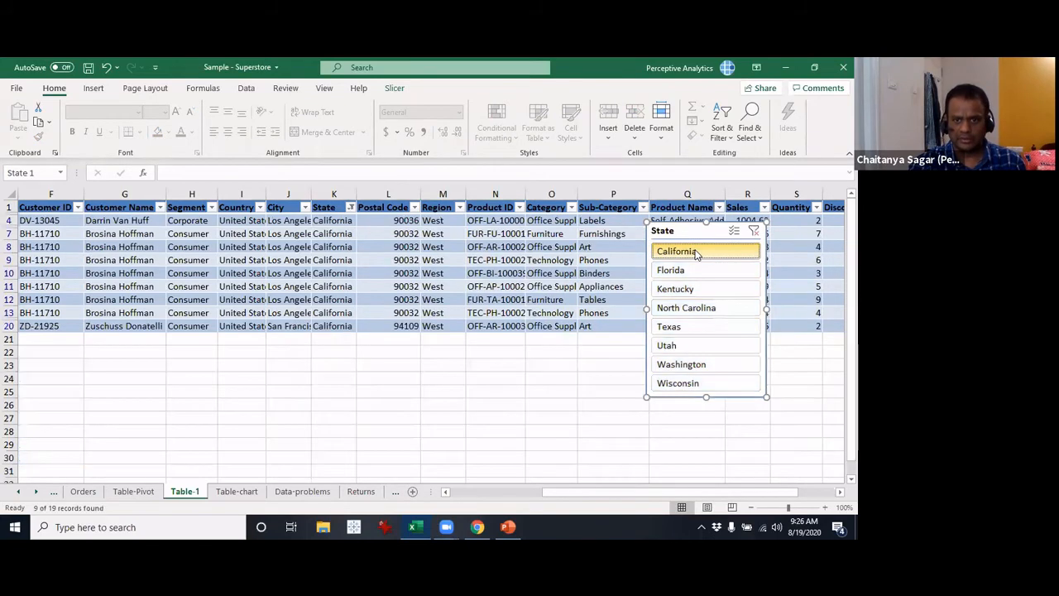
left_click(697, 273)
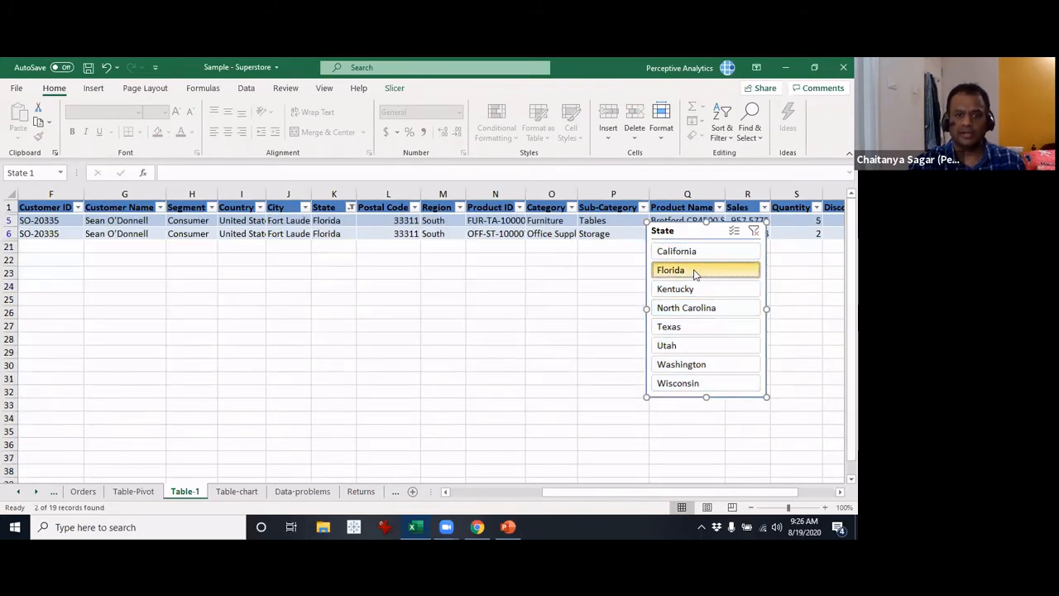
left_click(698, 289)
left_click(701, 271)
left_click(705, 252)
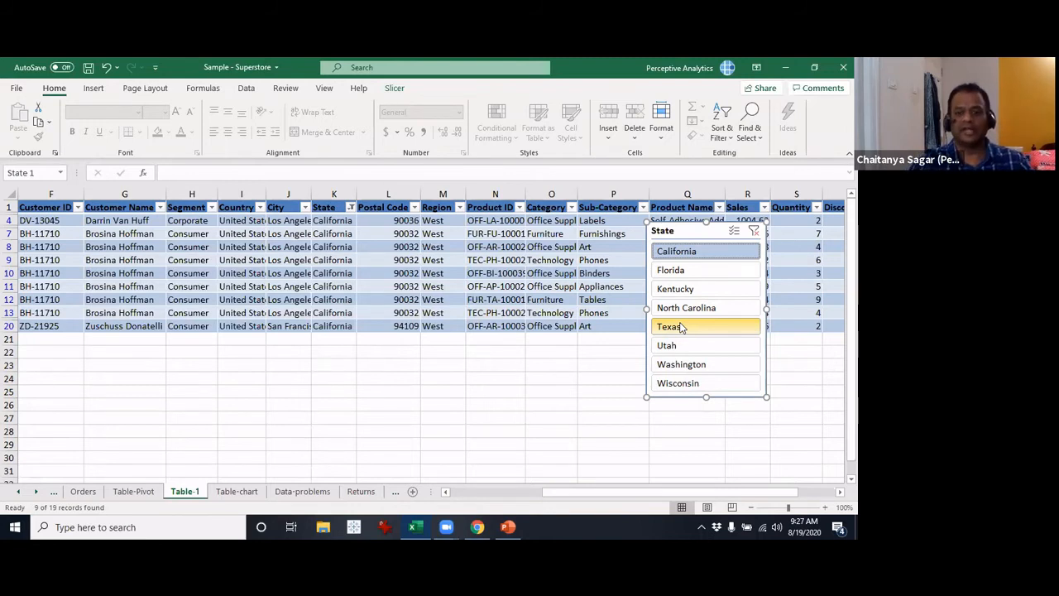
left_click_drag(690, 251, 698, 405)
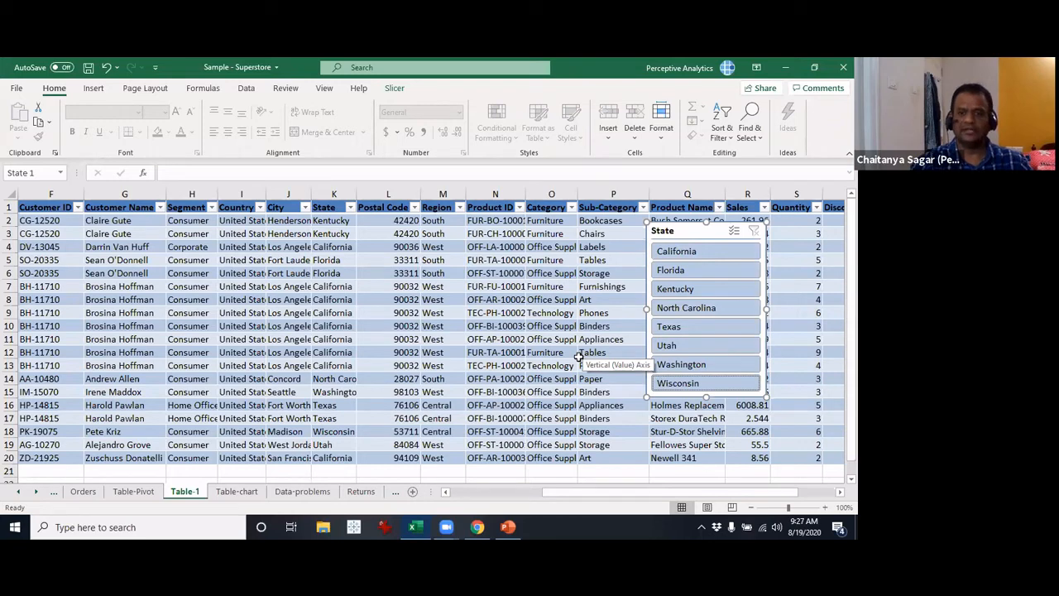
Deselect the State slicer and return to the pivot chart on the Table-Pivot sheet
left_click(503, 270)
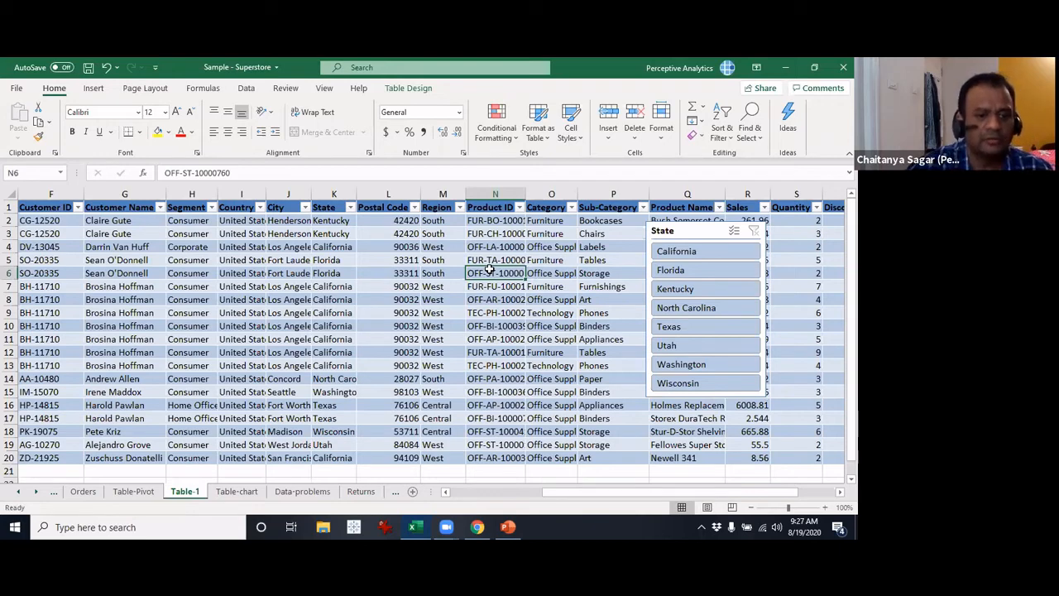
key("ctrl+Page_Up")
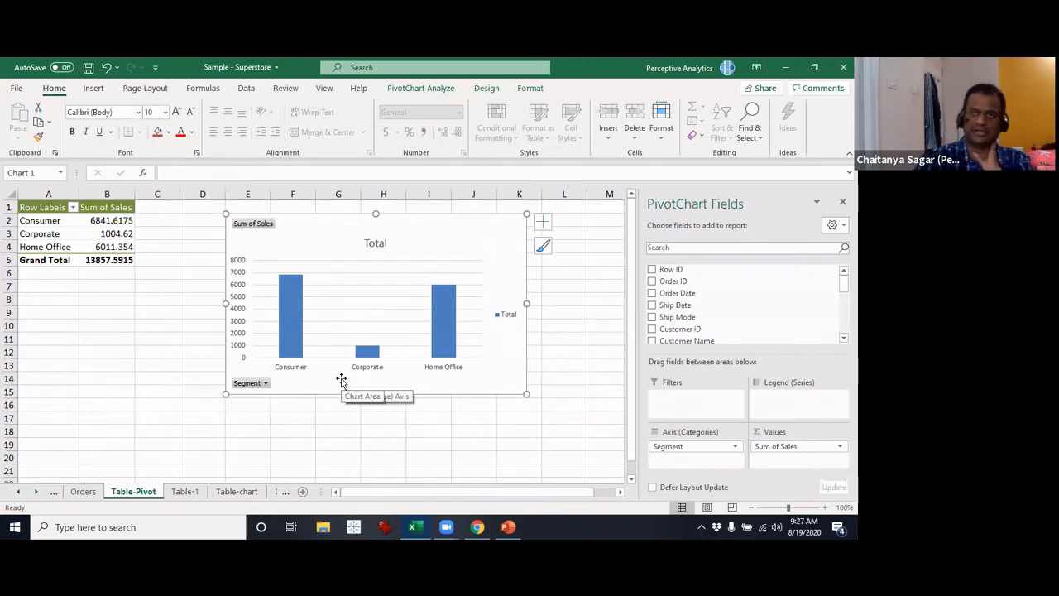
Duplicate the Table-1 sheet, place the copy before Table-Pivot and rename it Regular Table
left_click(191, 492)
left_click(288, 391)
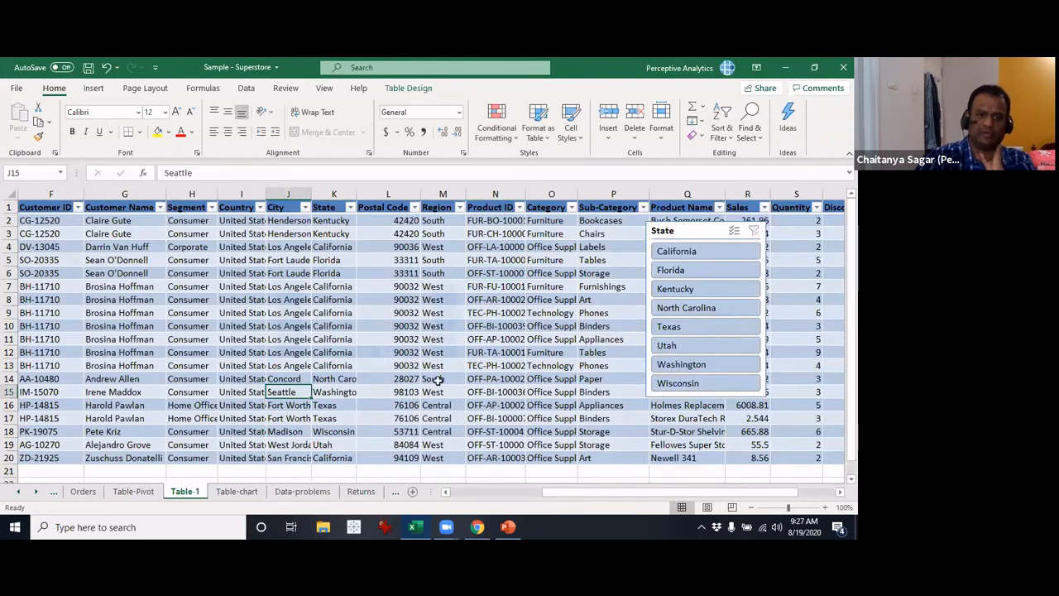
scroll(437, 381, "down", 2)
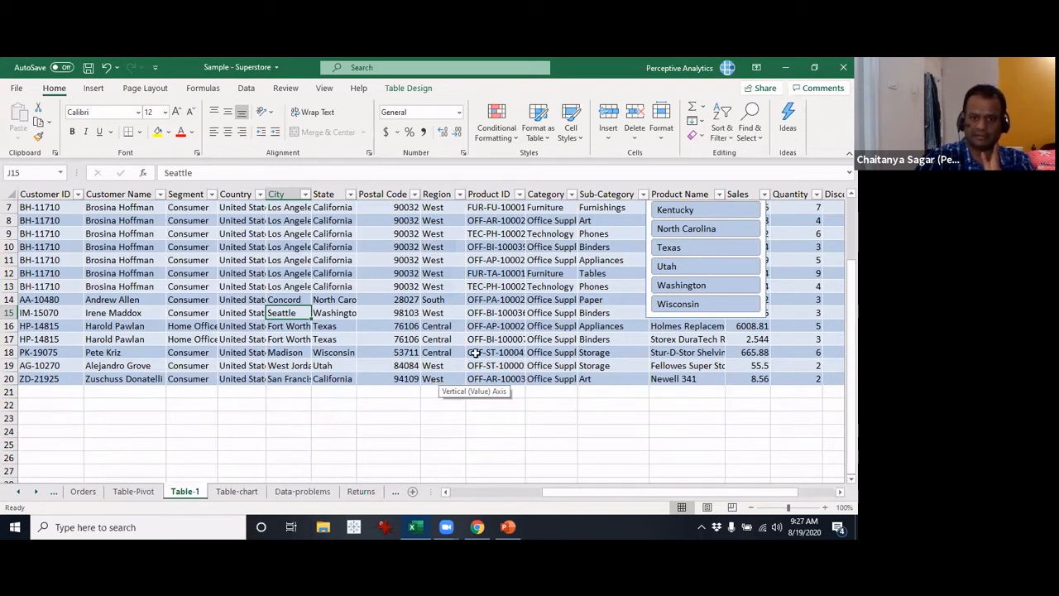
left_click(444, 290)
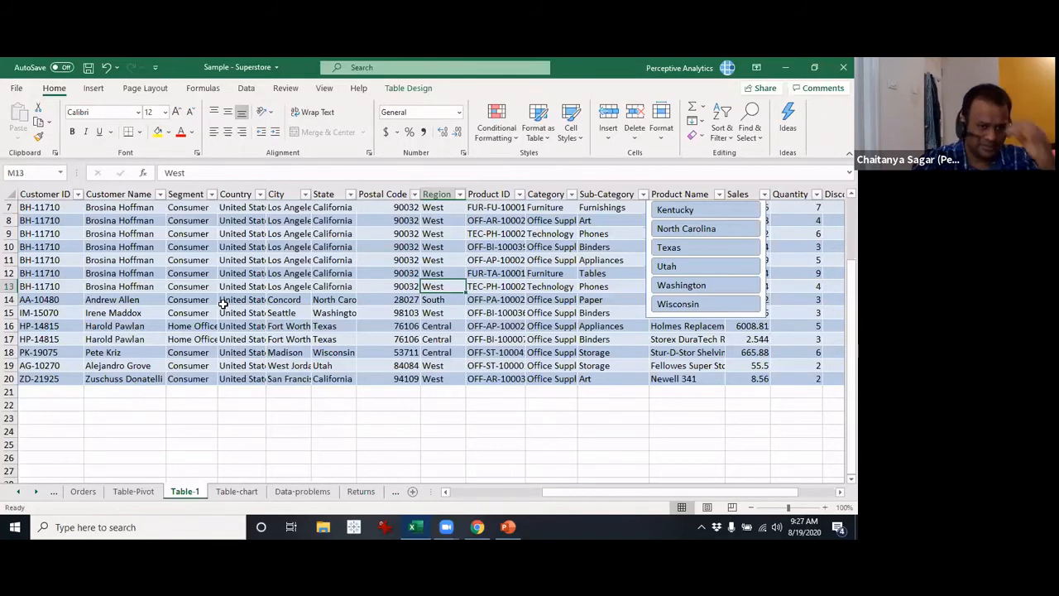
left_click_drag(199, 493, 143, 499)
type("Regular Table")
key("Return")
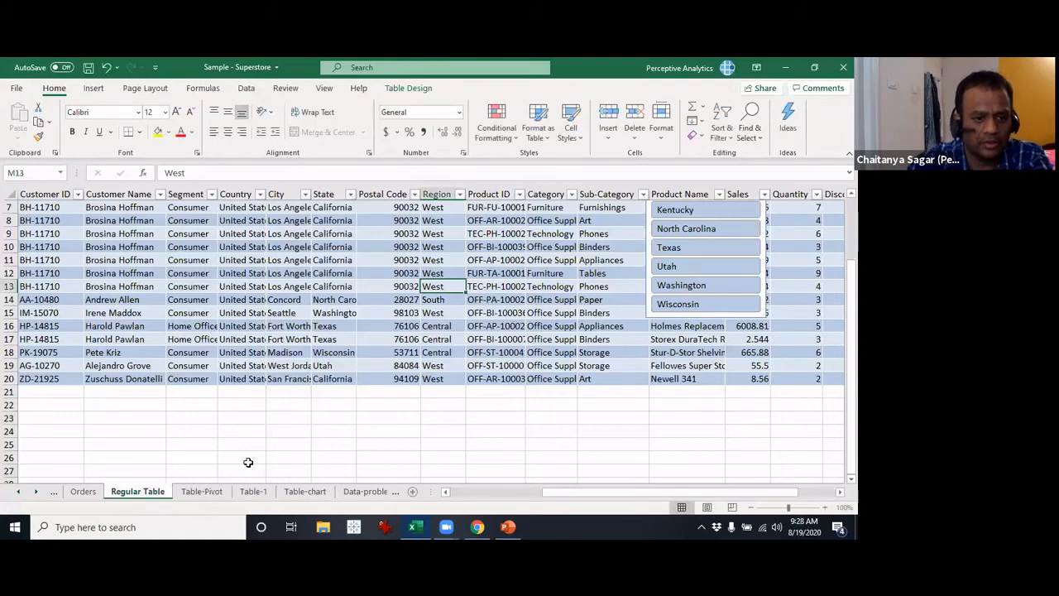
Convert the table on the Regular Table sheet to a normal range
left_click(209, 377)
left_click(297, 260)
left_click(98, 89)
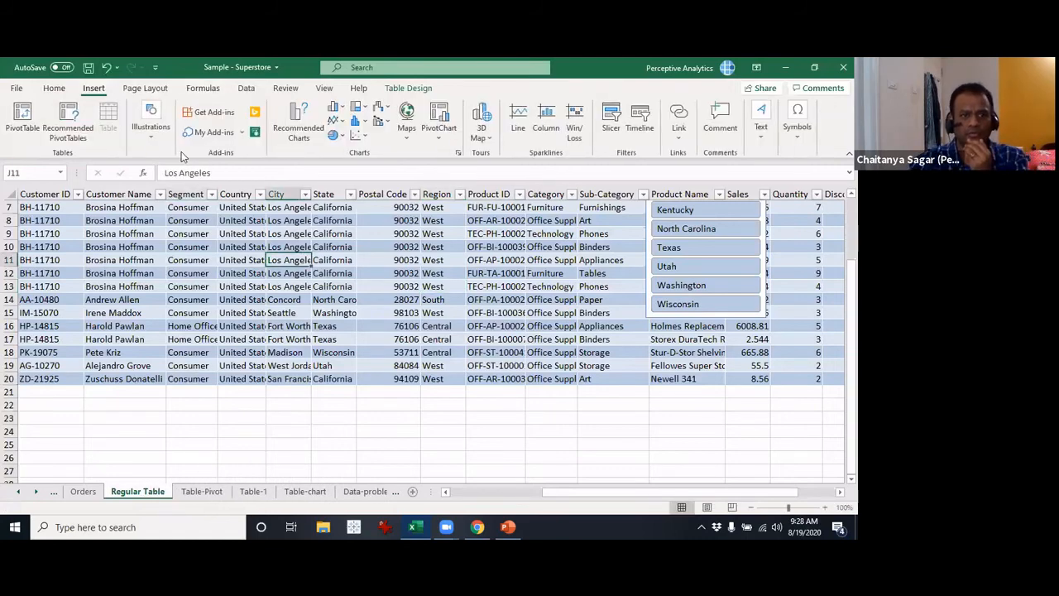
left_click(414, 88)
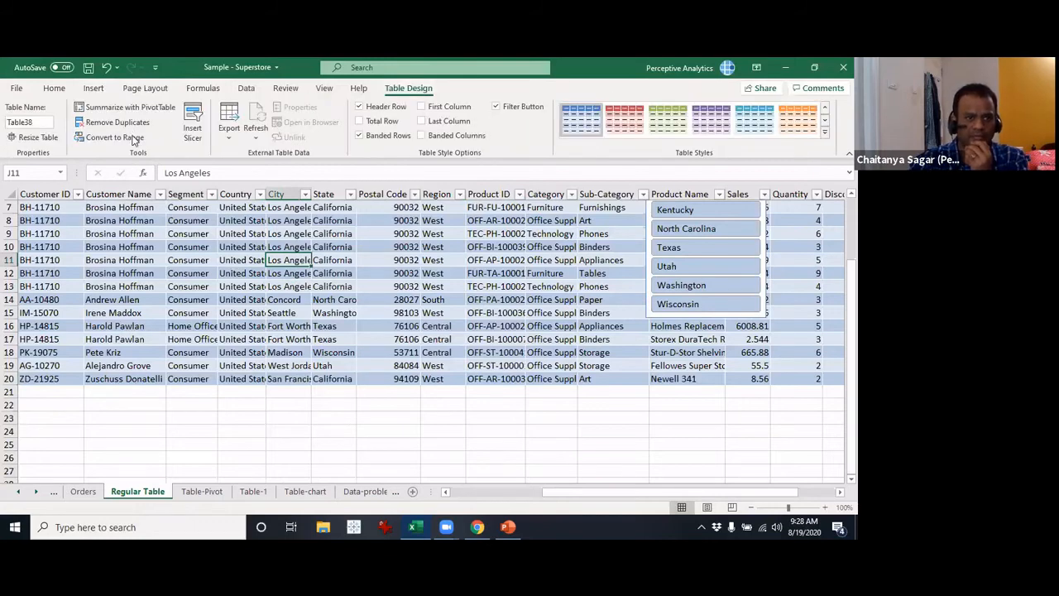
left_click(124, 137)
left_click(408, 327)
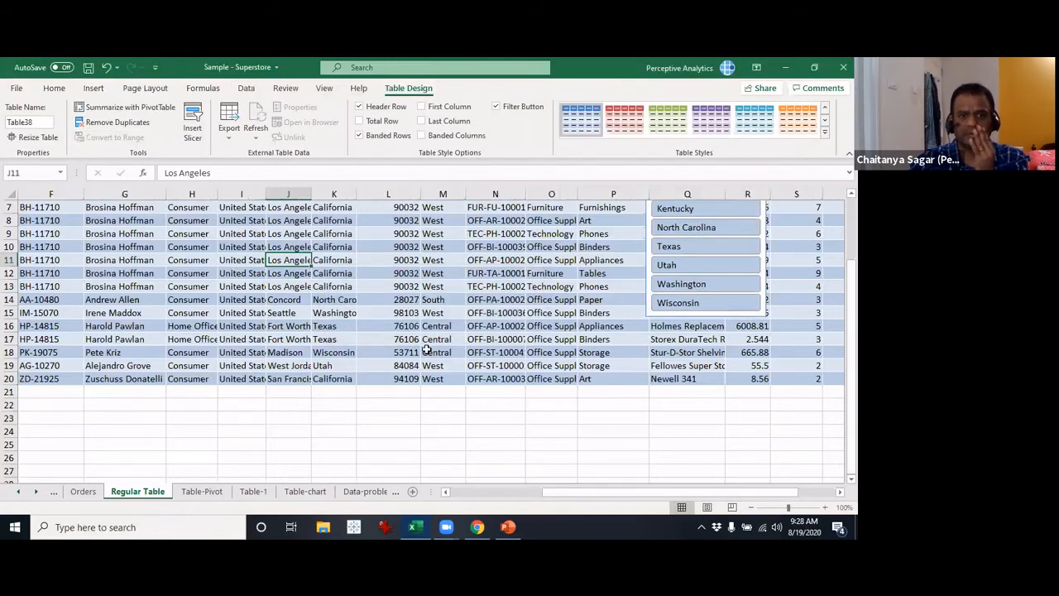
left_click(457, 288)
scroll(182, 299, "up", 2)
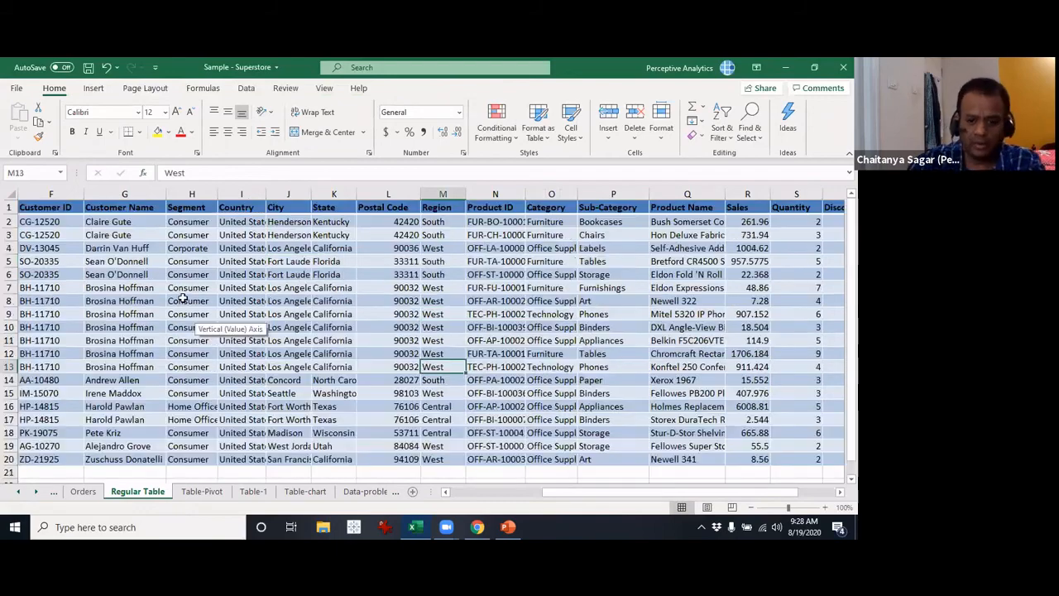
Select the whole data range from Row ID to Profit and insert a PivotTable from it on a new worksheet
key("ctrl+Up")
key("ctrl+Left")
key("ctrl+shift+Right")
key("ctrl+shift+Down")
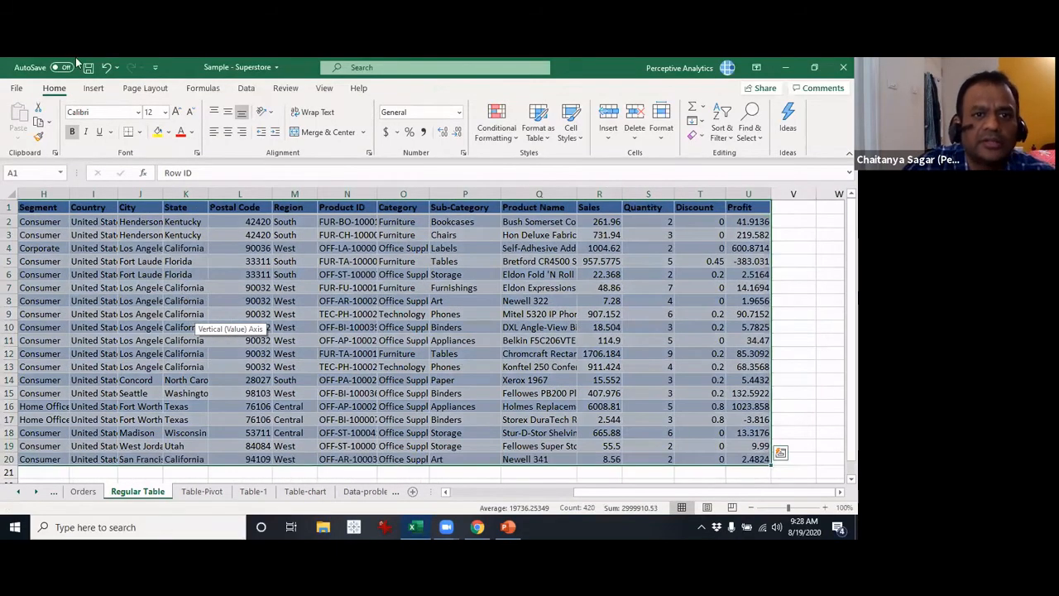
left_click(95, 89)
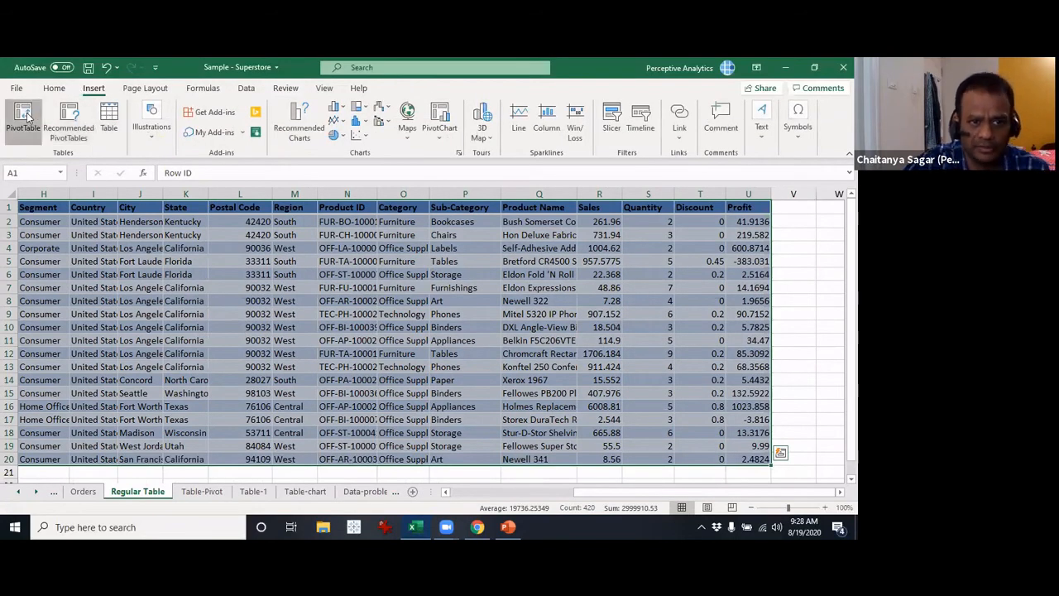
left_click(23, 120)
left_click(727, 335)
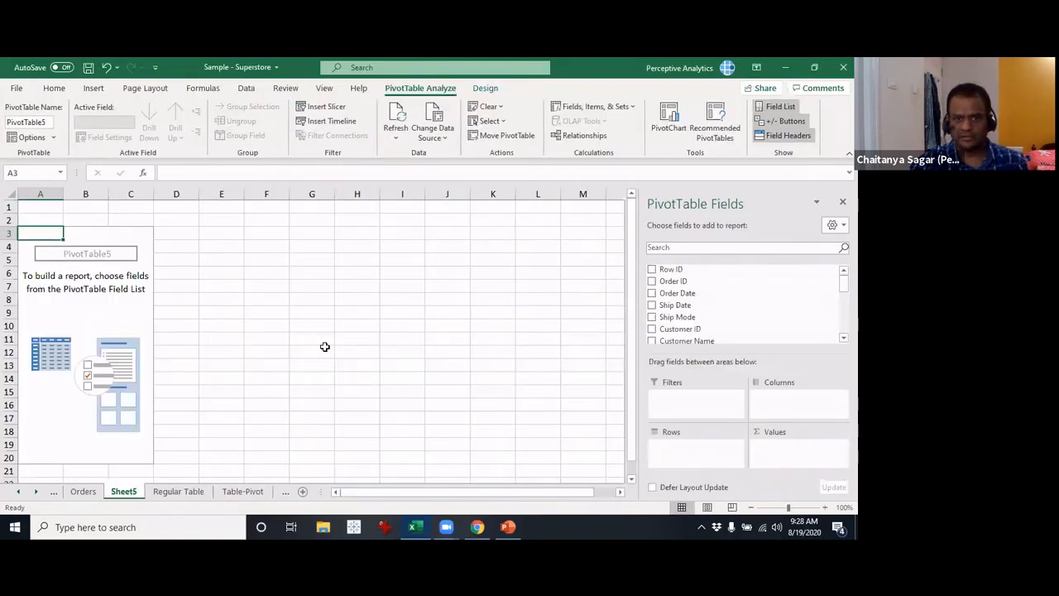
Build the PivotTable with Sales summed as the values and Segment as the rows
scroll(686, 324, "down", 5)
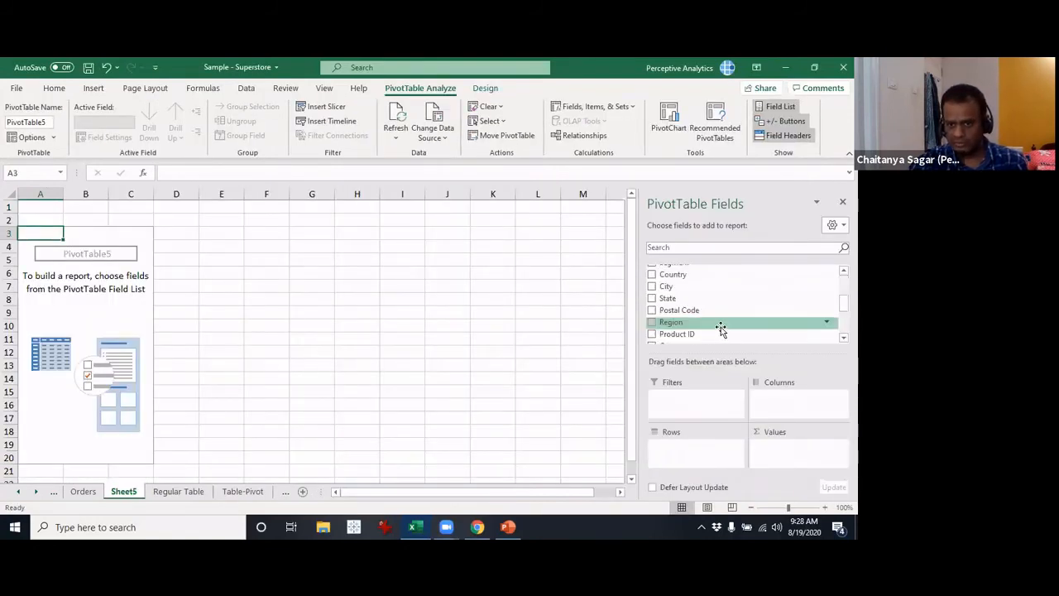
left_click_drag(690, 321, 776, 442)
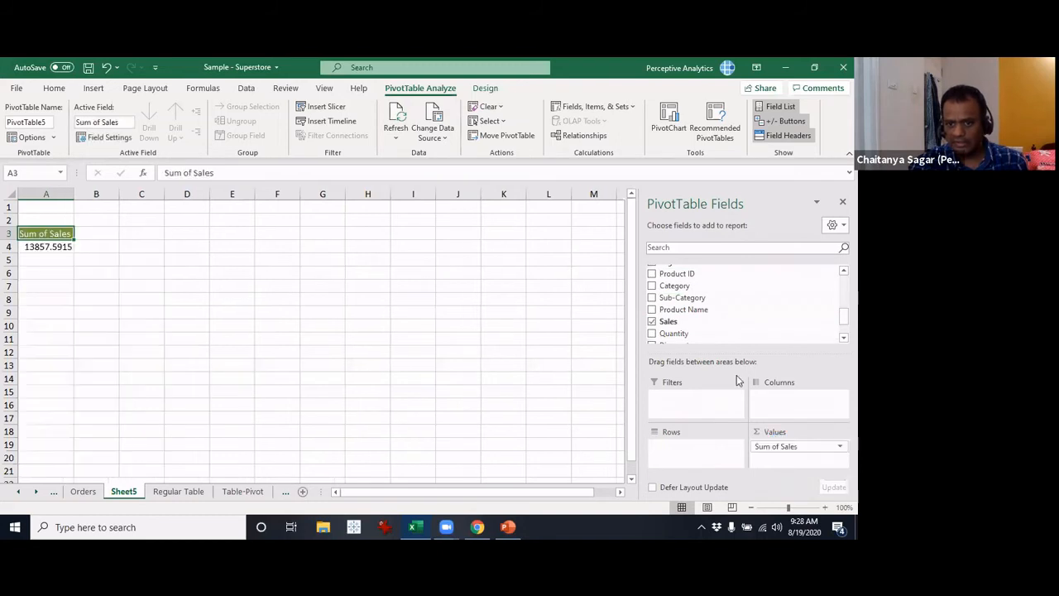
scroll(711, 296, "up", 2)
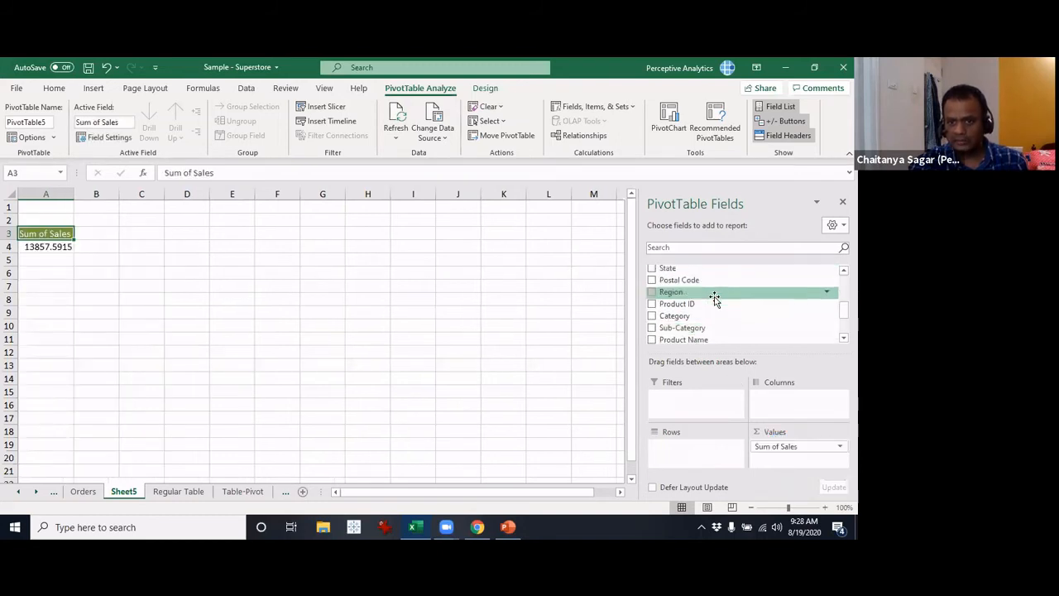
scroll(705, 293, "down", 3)
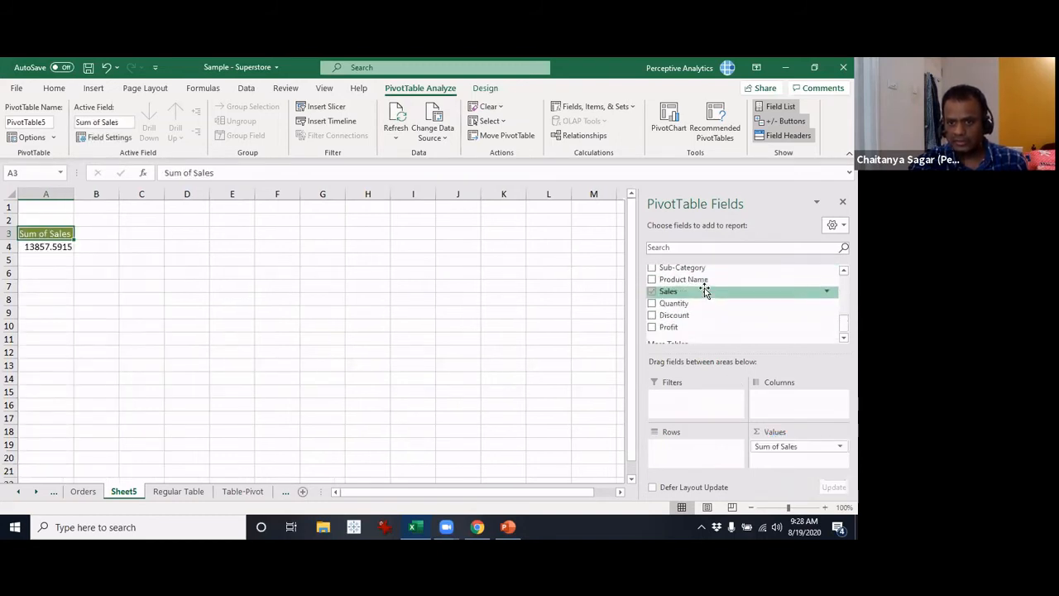
scroll(710, 310, "up", 1)
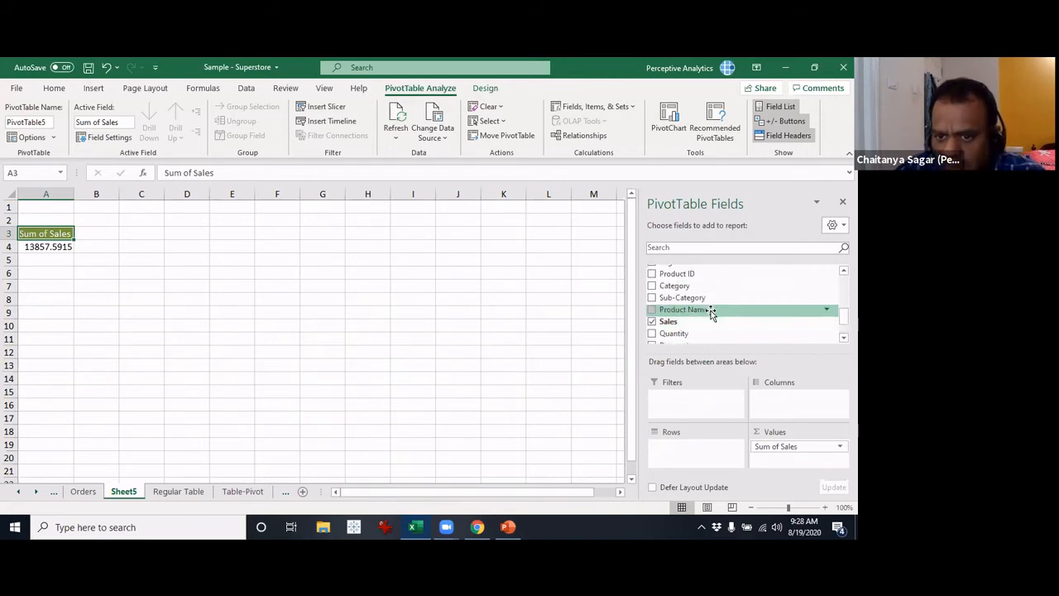
scroll(710, 312, "down", 1)
scroll(710, 311, "up", 4)
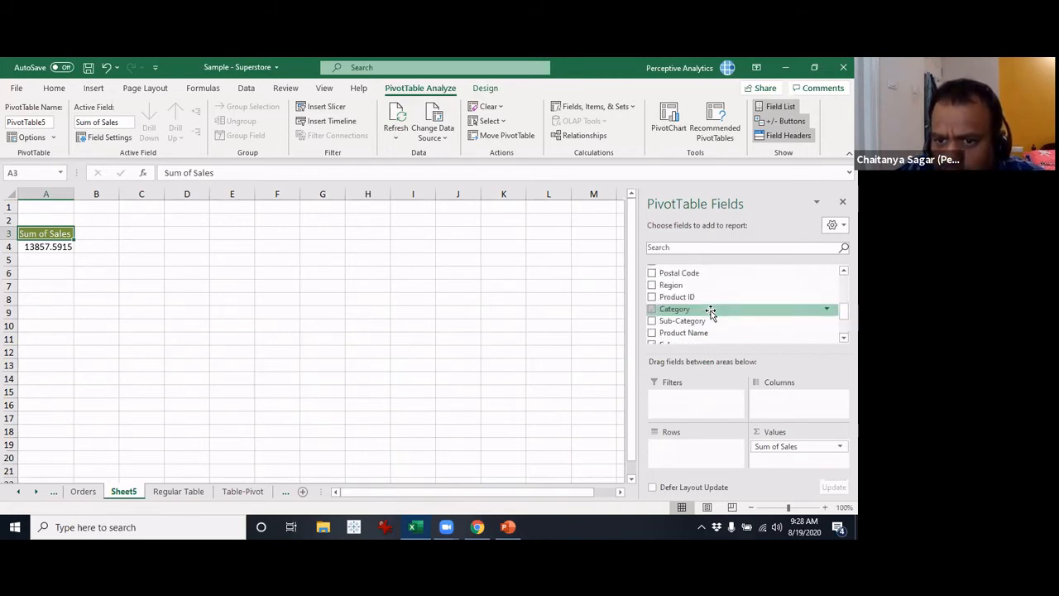
left_click_drag(698, 288, 700, 448)
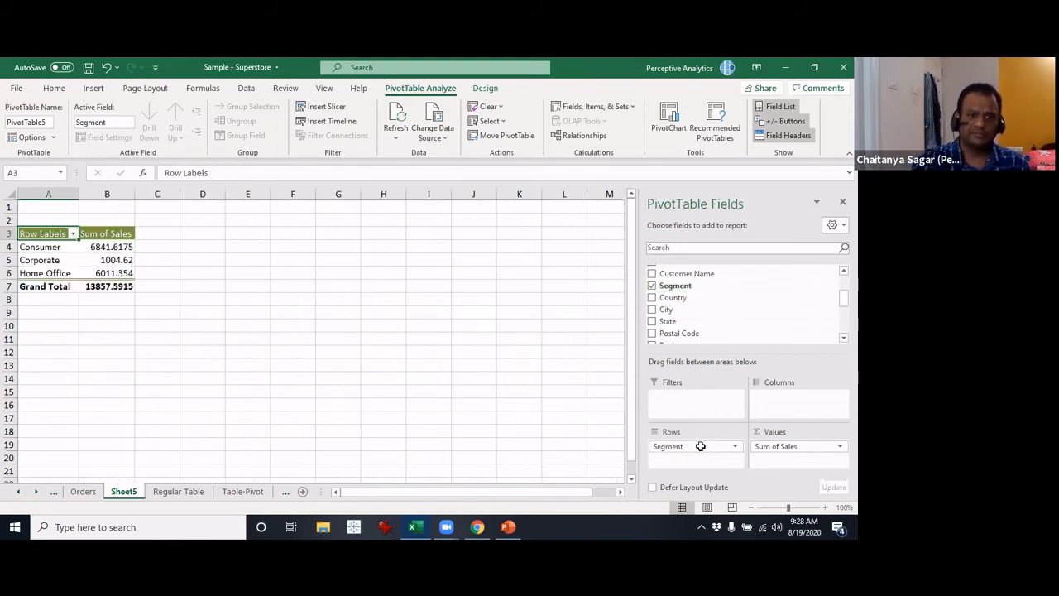
left_click(125, 261)
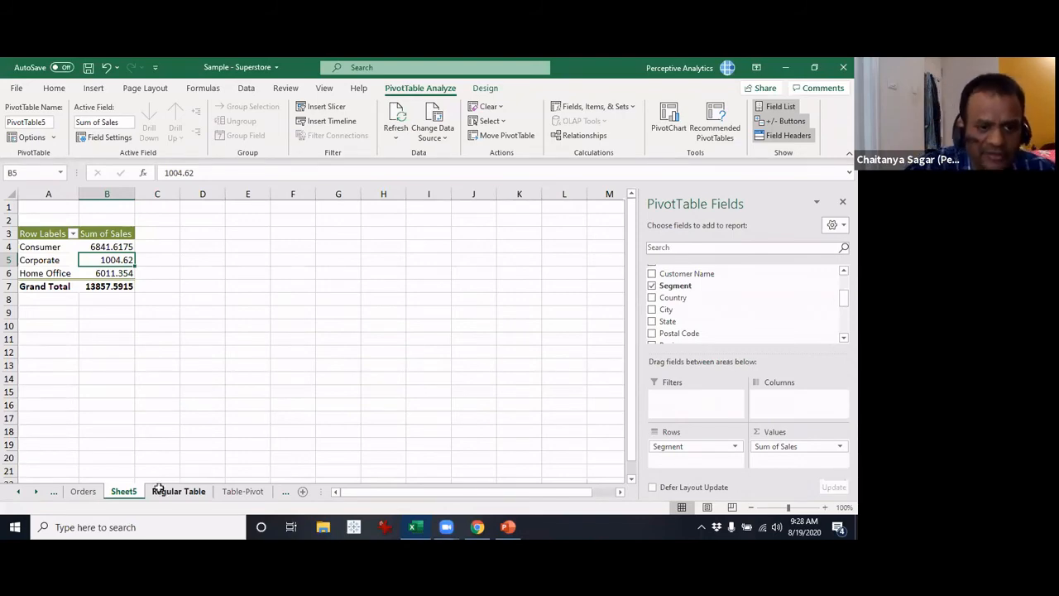
On the Regular Table sheet, enter Corporate as the Segment in row 21, directly below the data
left_click(163, 492)
scroll(187, 386, "down", 7)
scroll(215, 373, "up", 6)
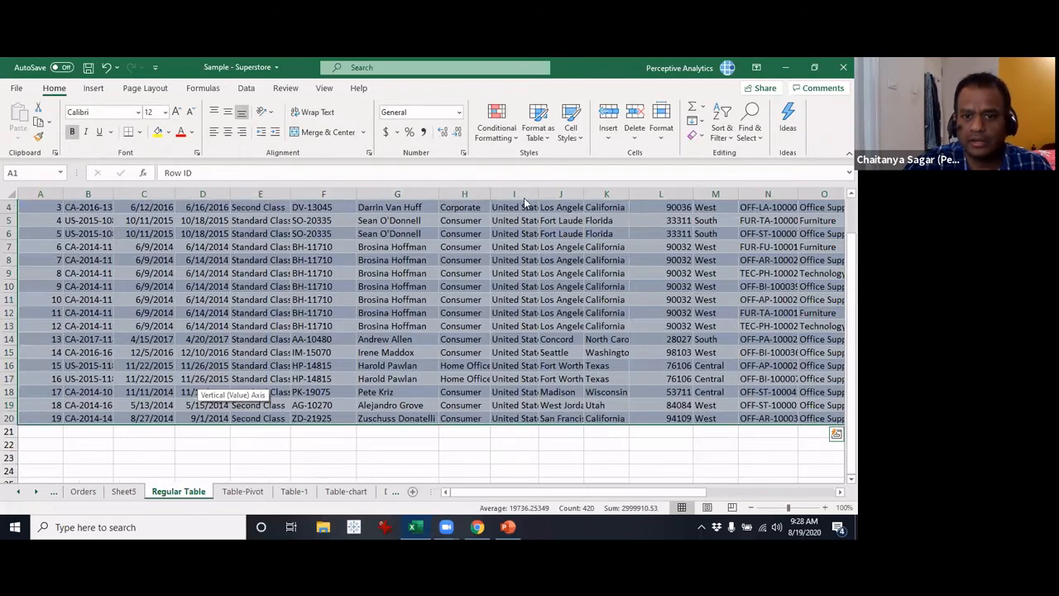
left_click(480, 370)
scroll(480, 370, "up", 1)
left_click(466, 470)
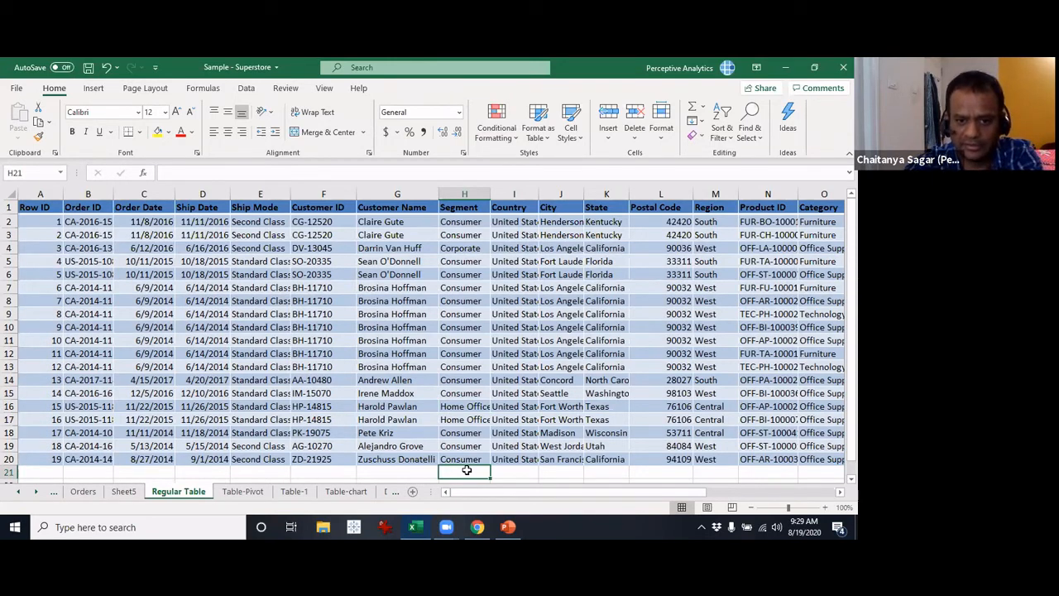
type("Corporate")
key("Tab")
key("Tab")
key("Tab")
key("Tab")
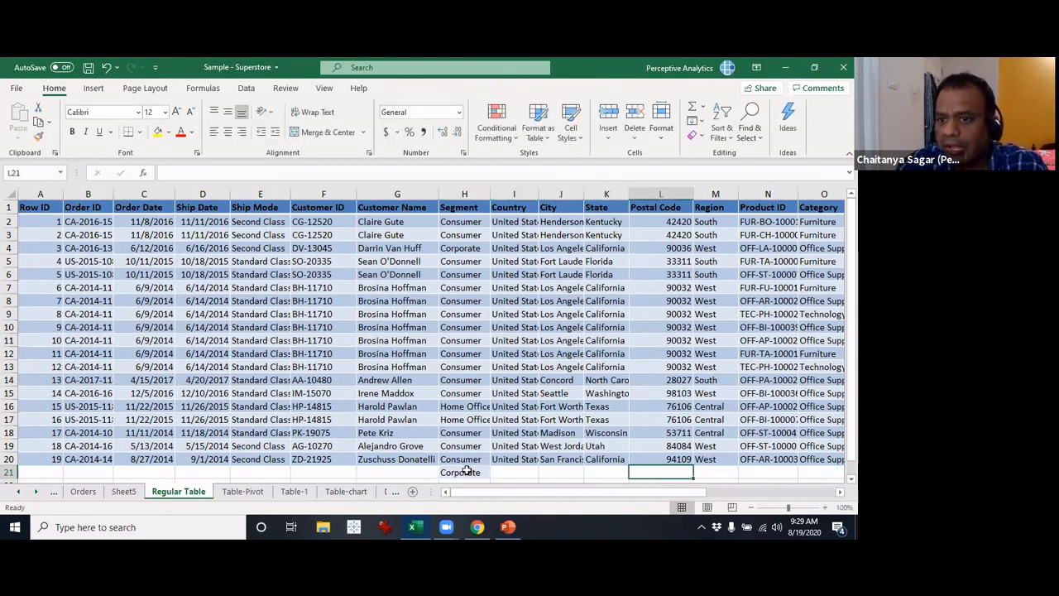
Enter 1500 as the Sales value in row 21
left_click(664, 328)
key("Down")
key("Down")
key("Down")
key("Down")
key("Down")
key("Down")
key("Down")
key("Down")
key("Down")
key("Down")
key("Down")
key("Right")
key("Right")
key("Right")
key("Right")
key("Right")
key("Right")
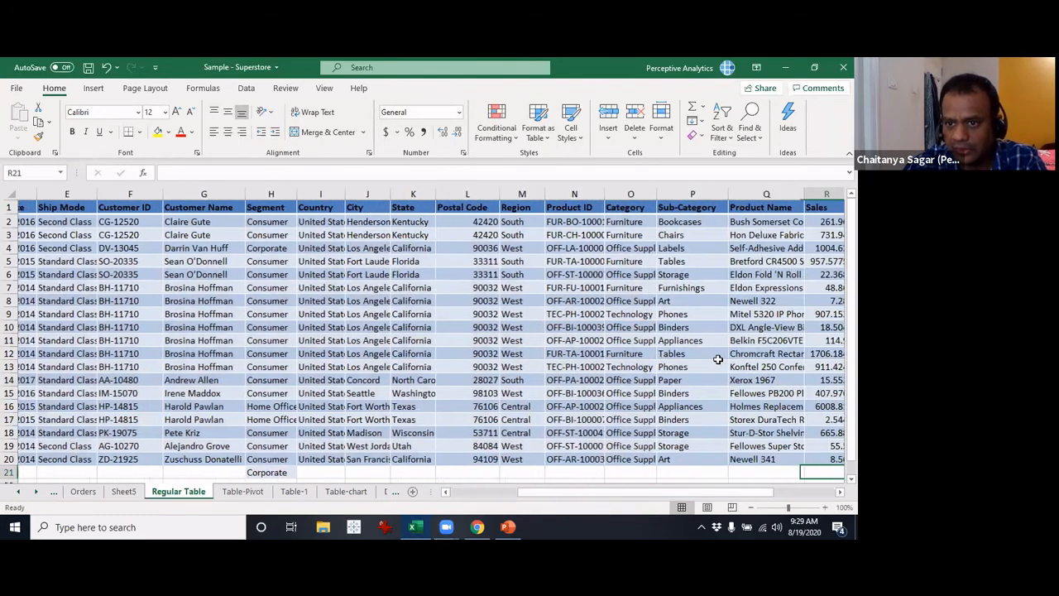
type("1500")
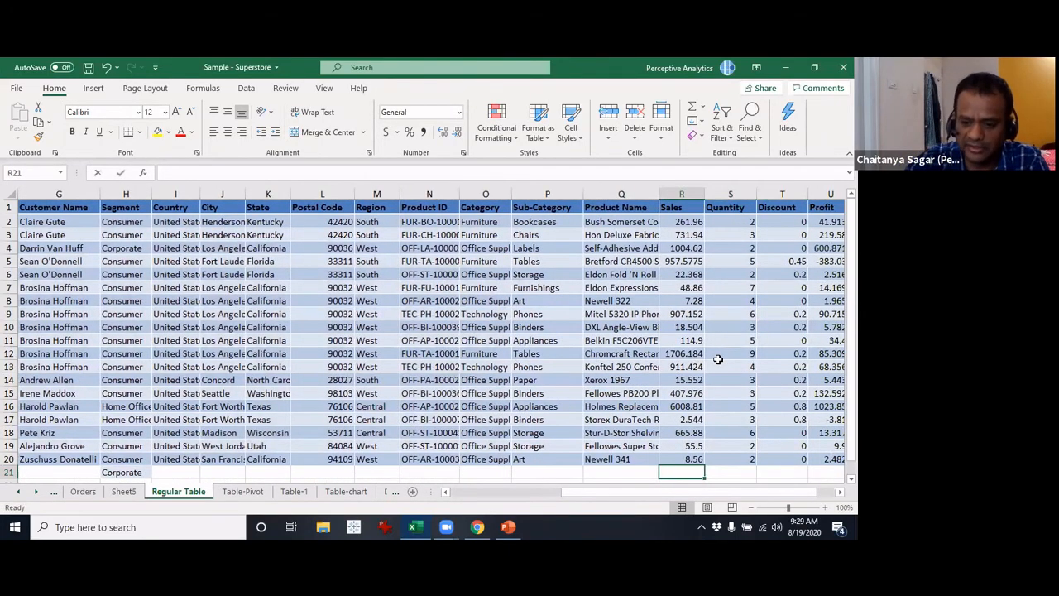
key("Return")
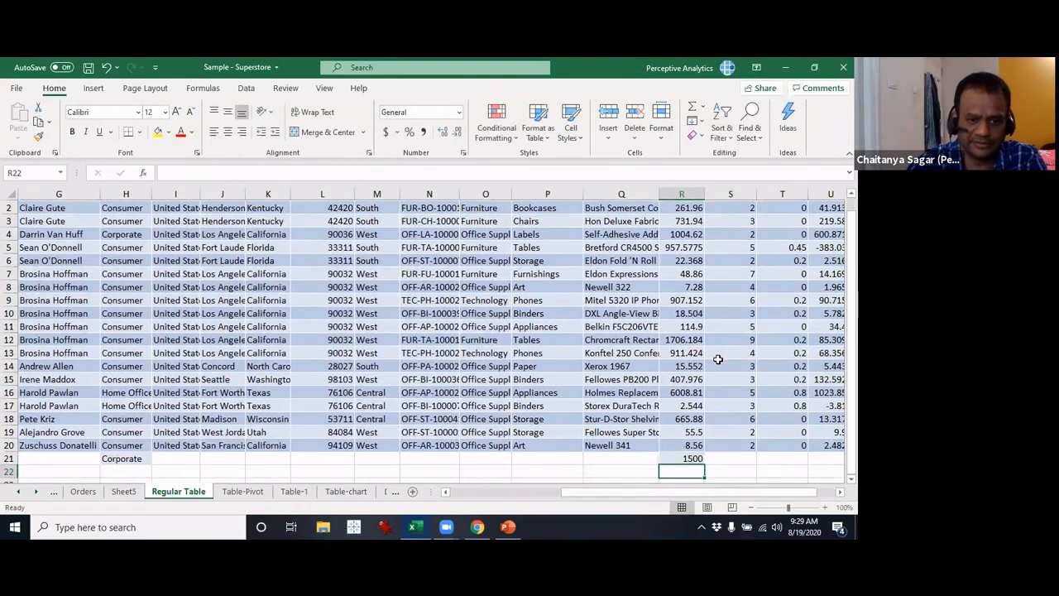
Return to the PivotTable on Sheet5 and refresh it
key("ctrl+Page_Up")
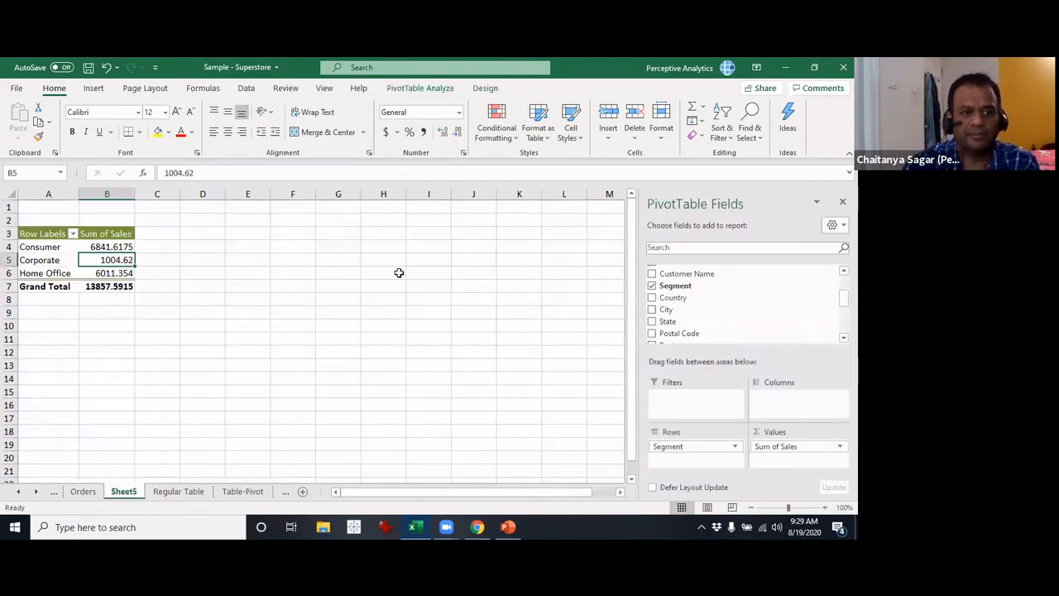
right_click(124, 271)
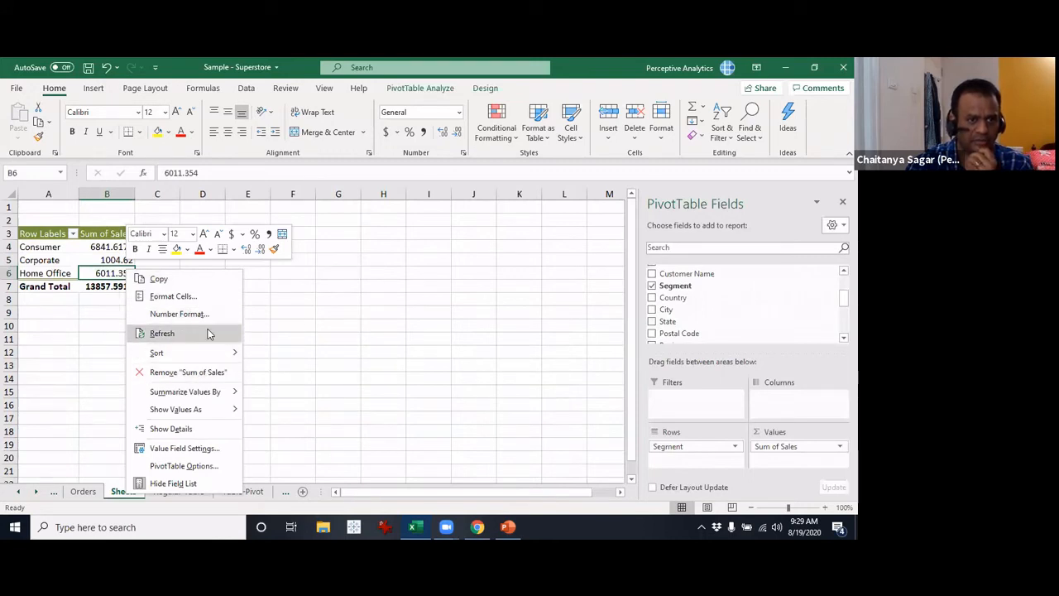
left_click(207, 334)
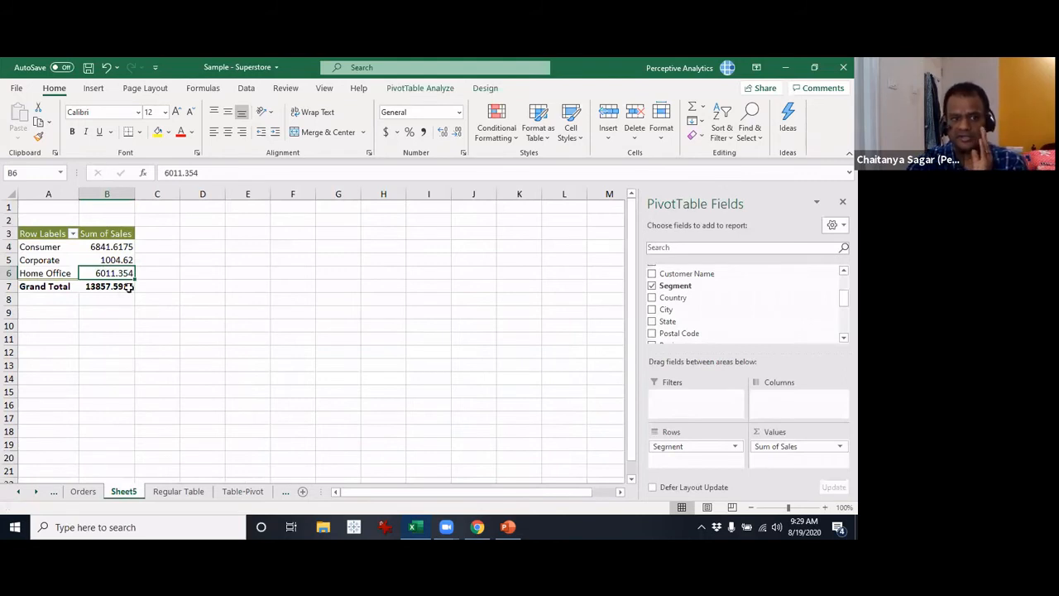
Format the PivotTable's Sum of Sales values, including the grand total, as dollar currency without decimals
left_click_drag(125, 249, 116, 286)
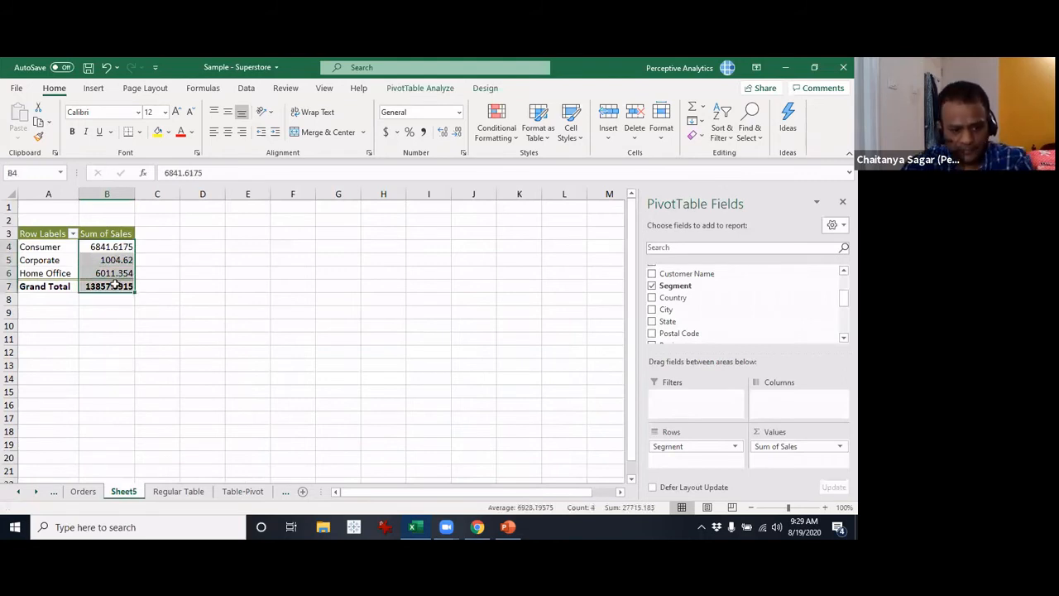
key("ctrl+shift+4")
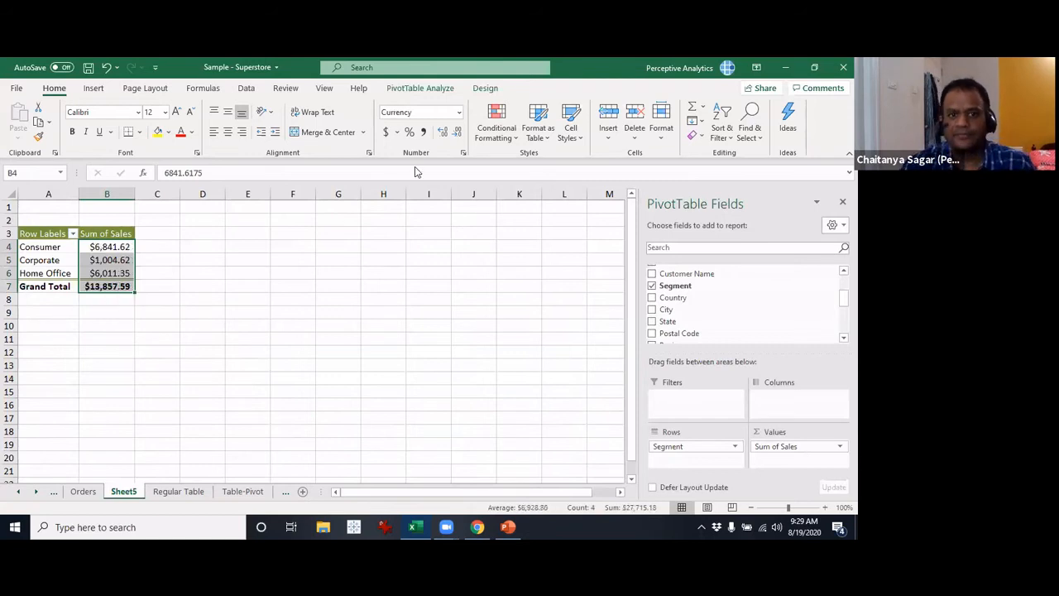
left_click(457, 131)
left_click(457, 132)
left_click(356, 263)
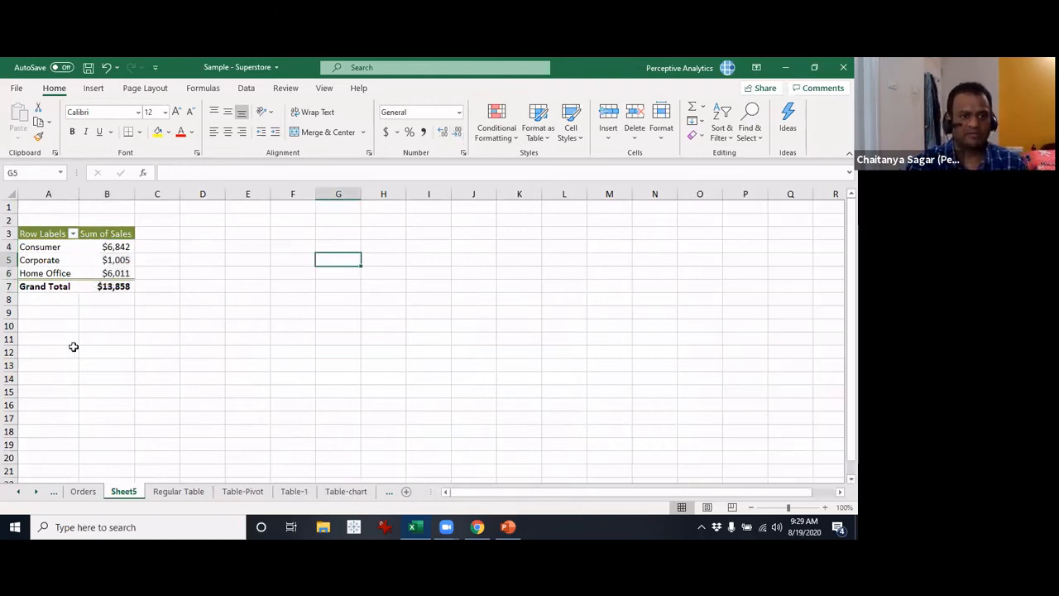
left_click(103, 275)
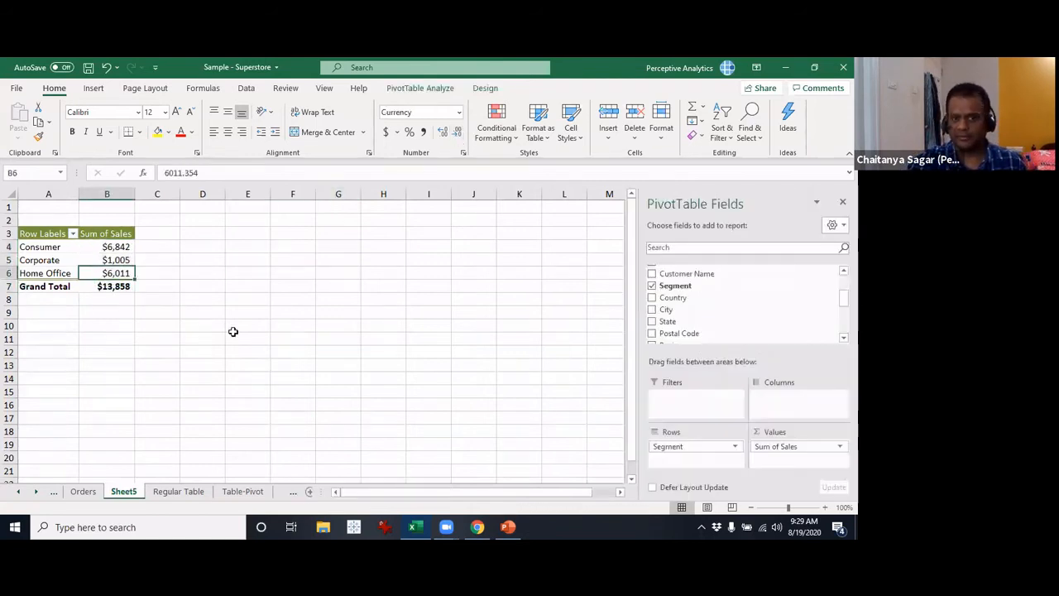
Review the Regular Table data and the Table-Pivot chart, and go to the Table-1 sheet
left_click(184, 493)
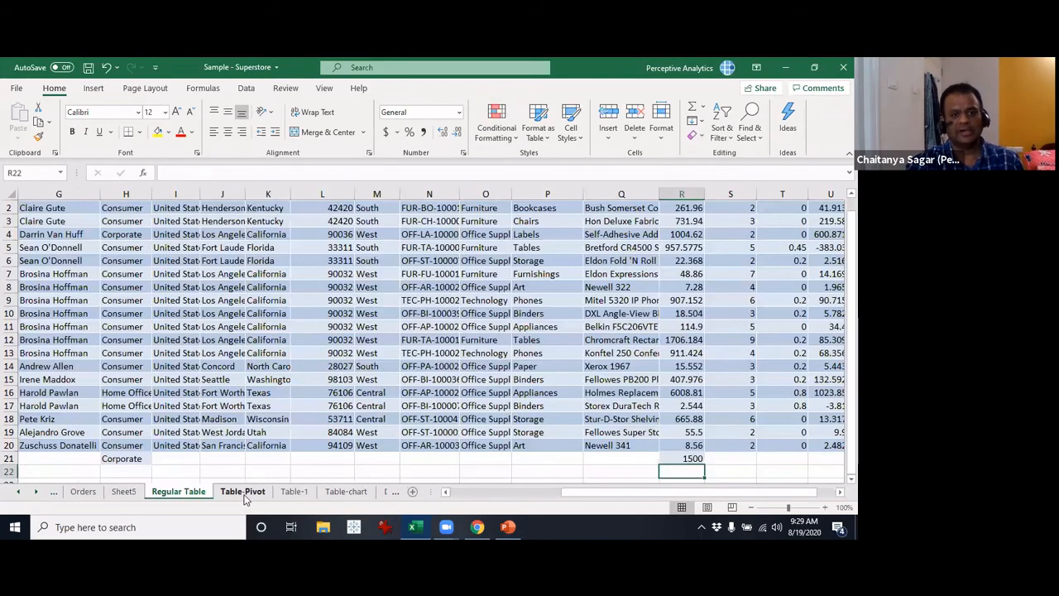
left_click(244, 495)
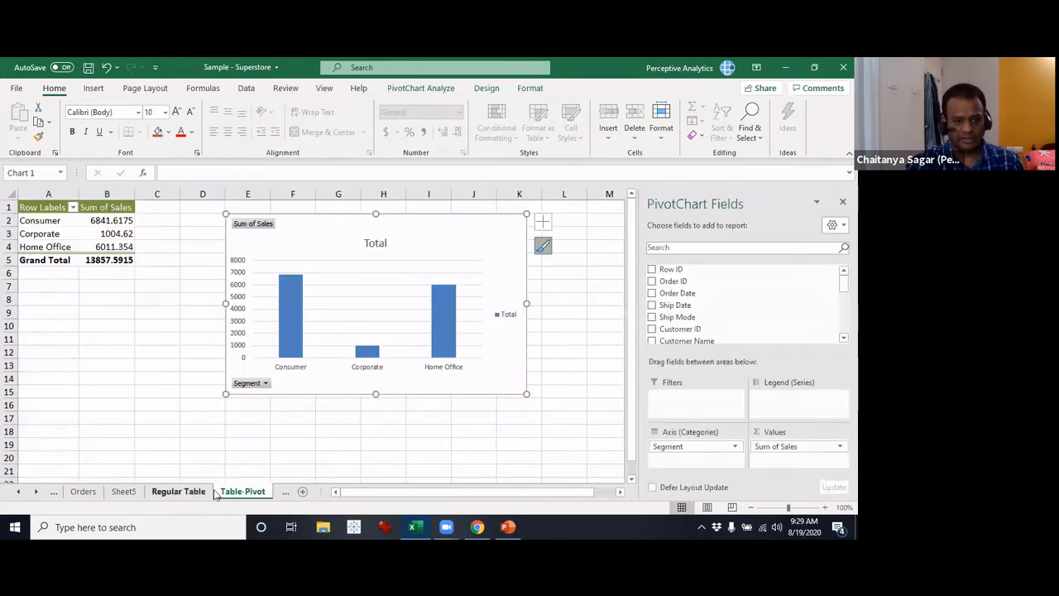
left_click(286, 493)
left_click(254, 494)
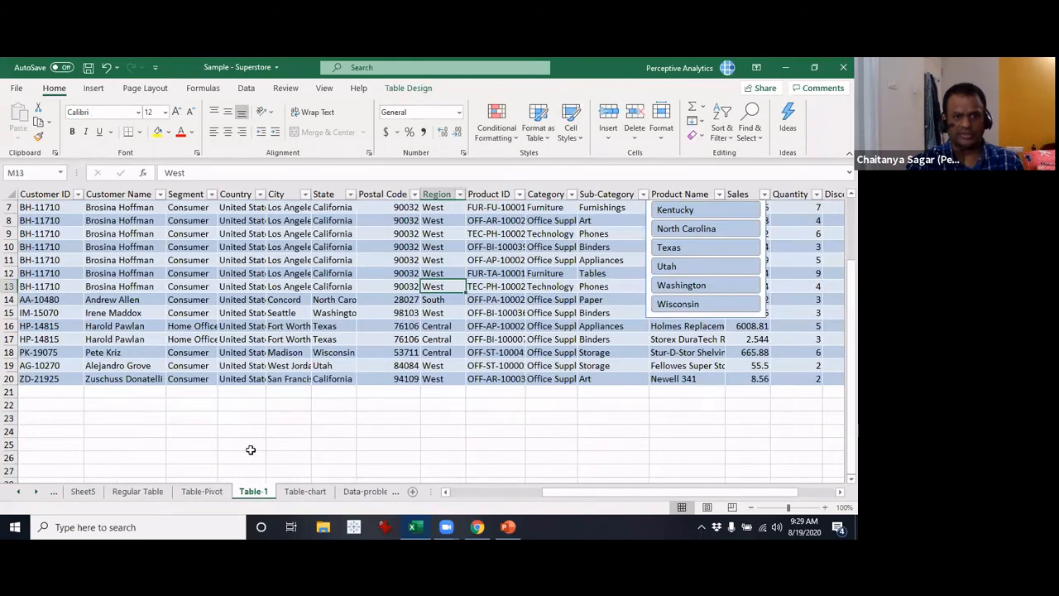
left_click(242, 404)
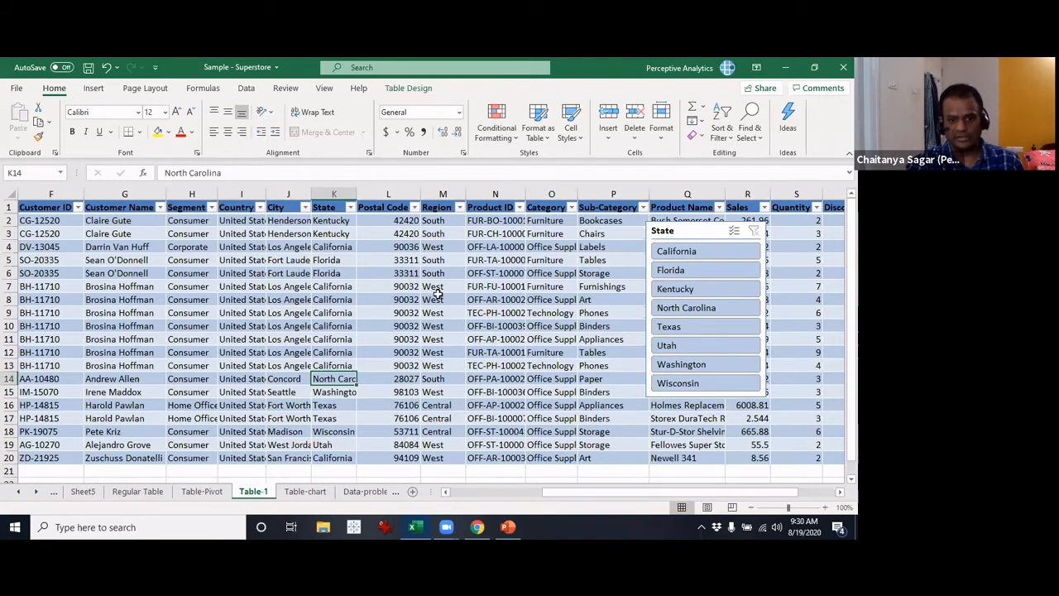
scroll(526, 327, "down", 2)
scroll(526, 328, "up", 2)
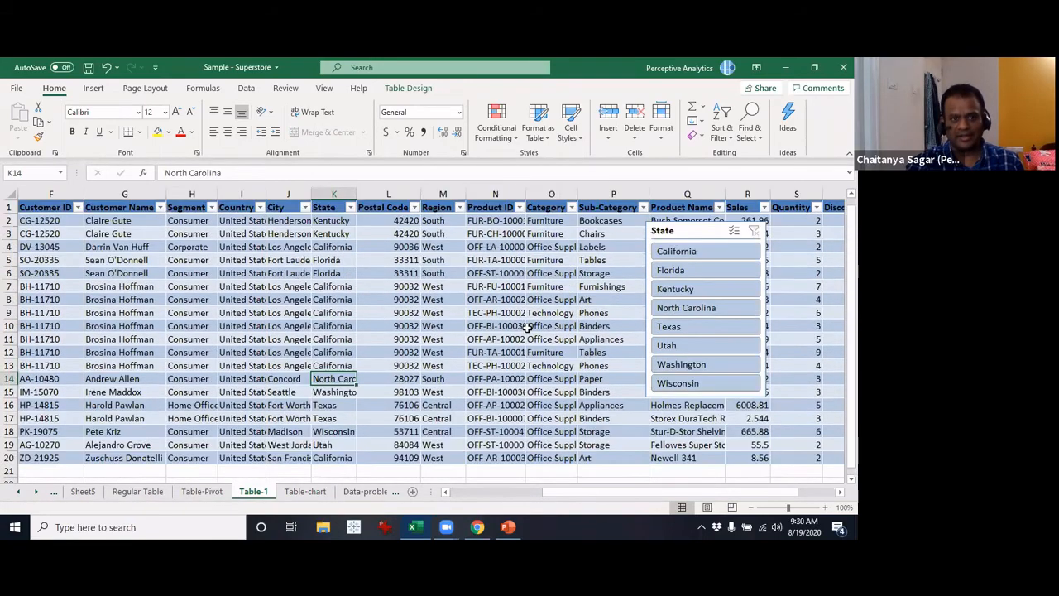
scroll(526, 328, "down", 2)
scroll(526, 327, "up", 2)
scroll(526, 328, "down", 3)
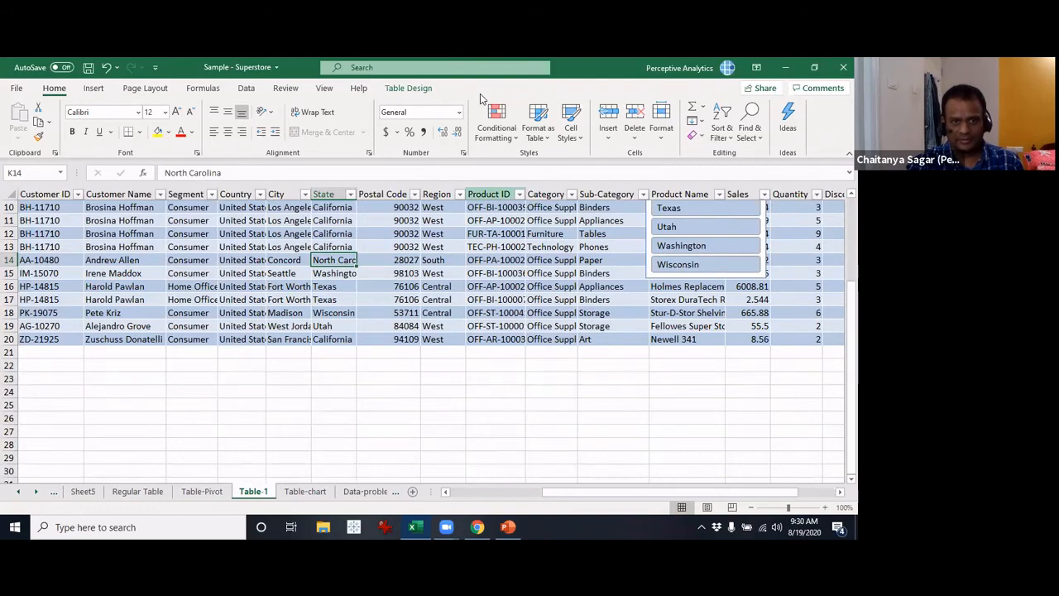
scroll(591, 272, "up", 3)
scroll(591, 271, "down", 3)
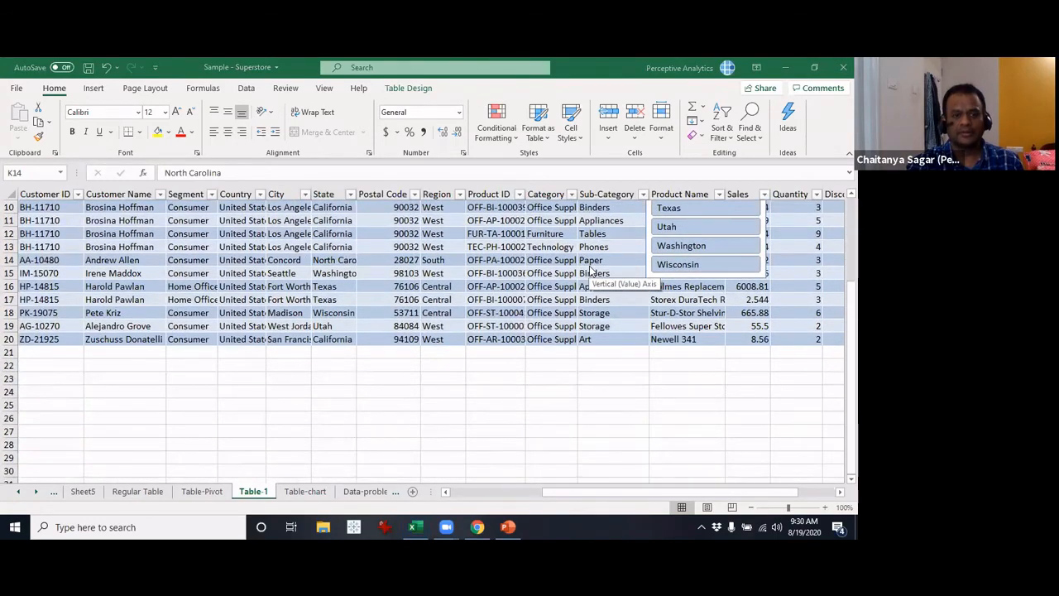
scroll(591, 271, "up", 3)
scroll(591, 271, "down", 2)
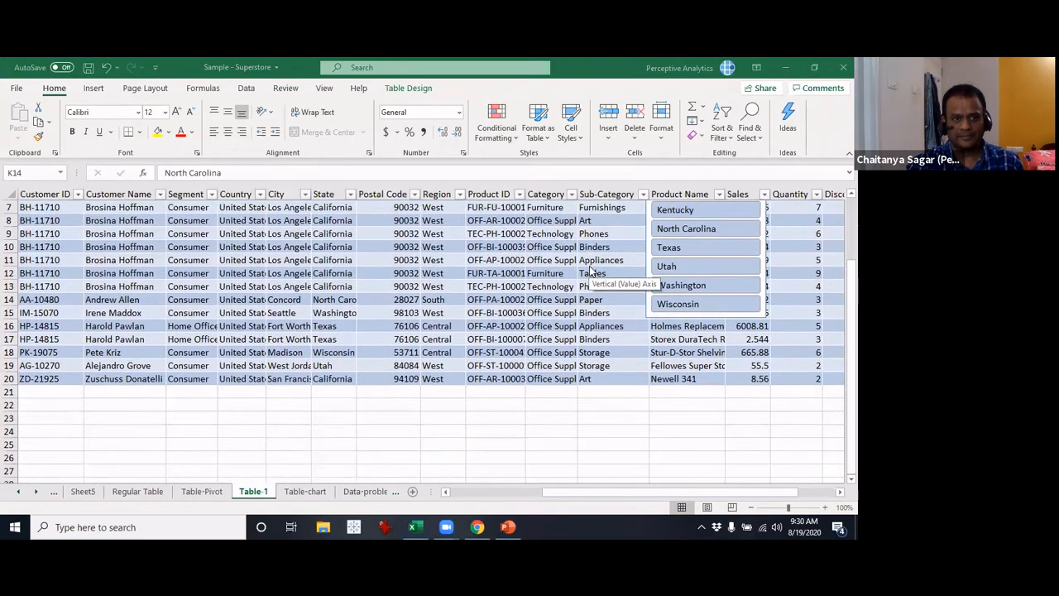
scroll(591, 271, "up", 2)
scroll(591, 271, "down", 3)
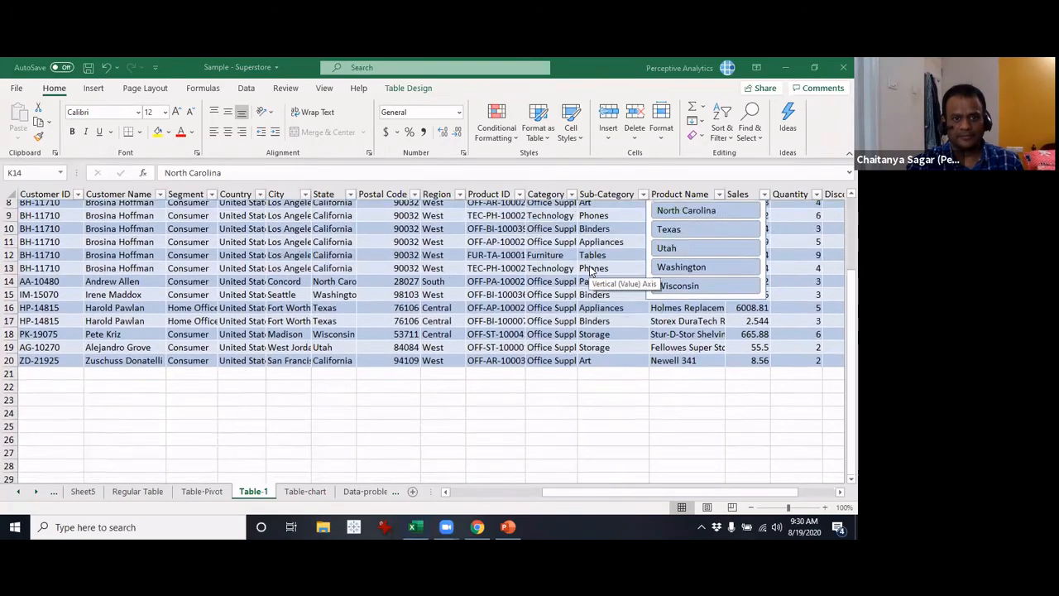
scroll(590, 271, "up", 3)
scroll(591, 271, "down", 3)
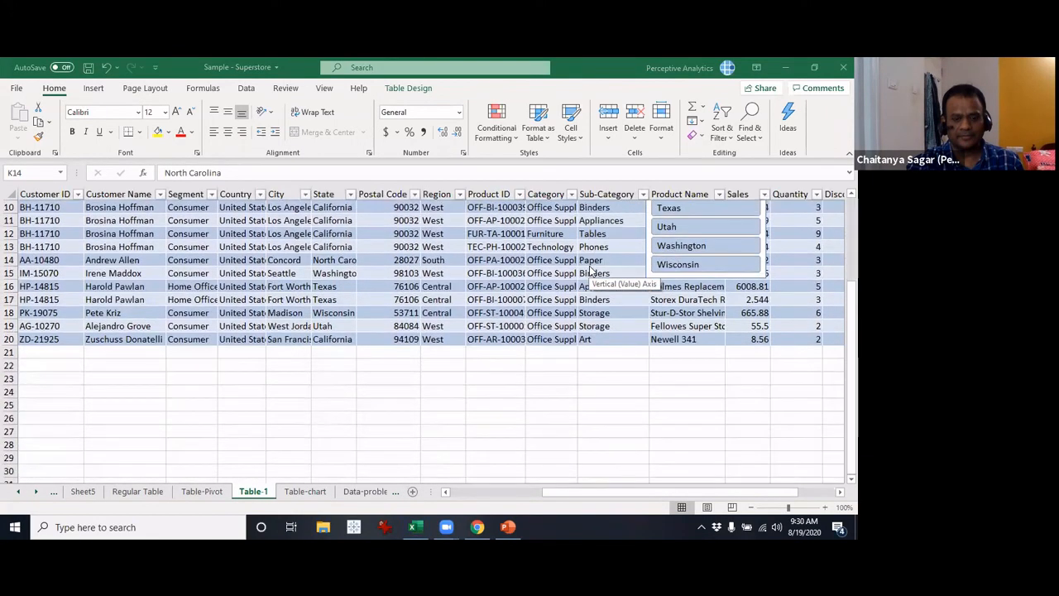
scroll(591, 271, "up", 3)
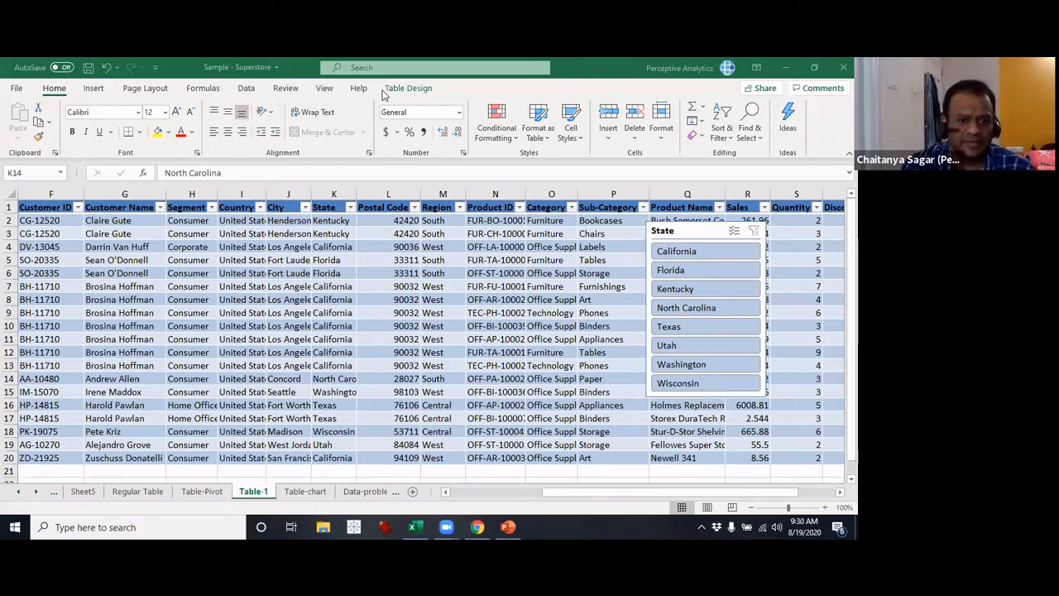
scroll(318, 299, "down", 2)
scroll(318, 299, "up", 2)
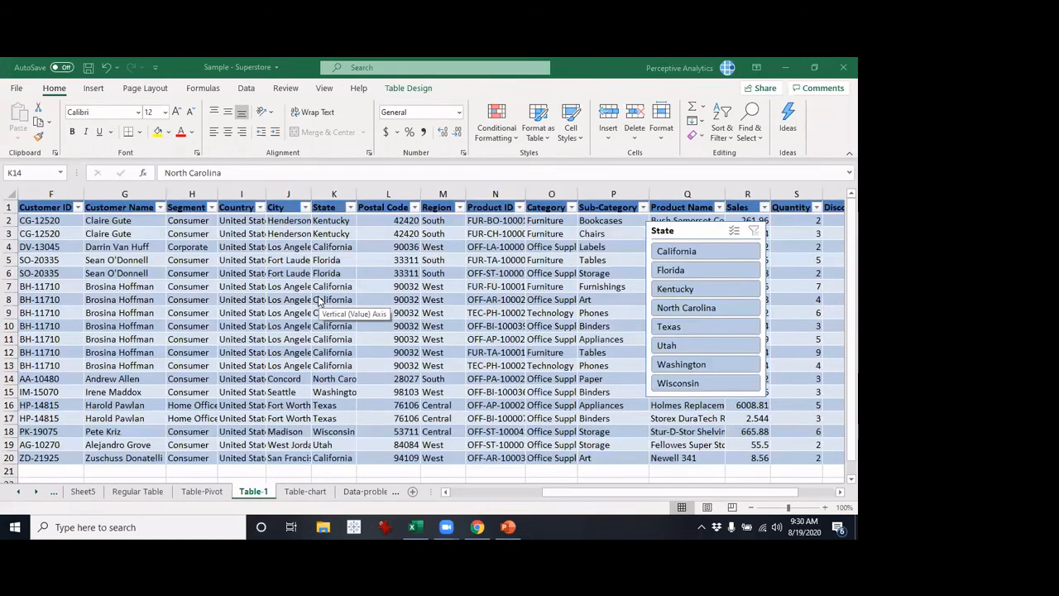
scroll(318, 300, "down", 1)
scroll(319, 299, "up", 1)
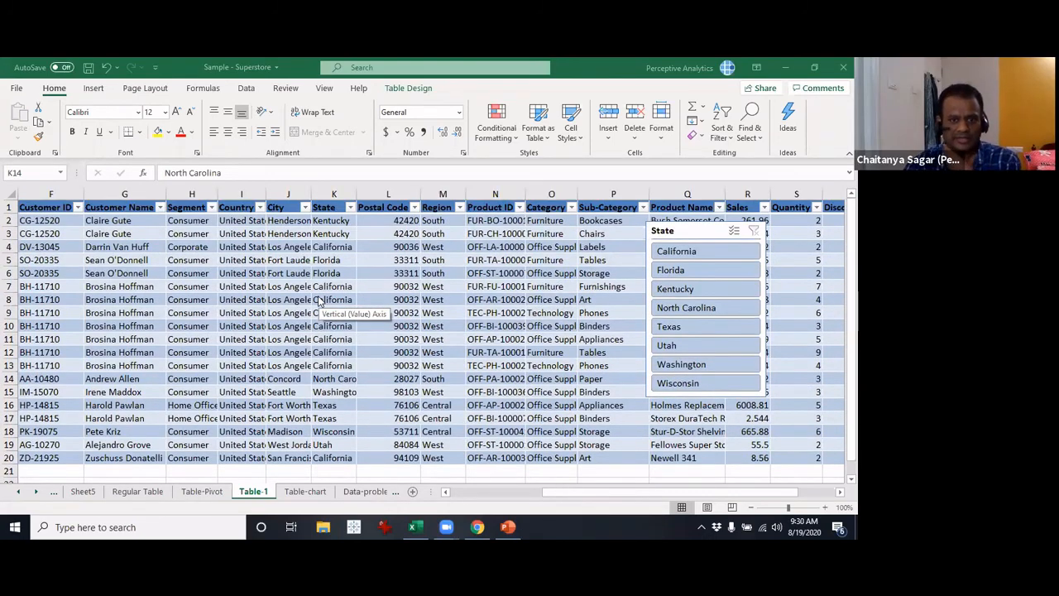
scroll(354, 301, "down", 1)
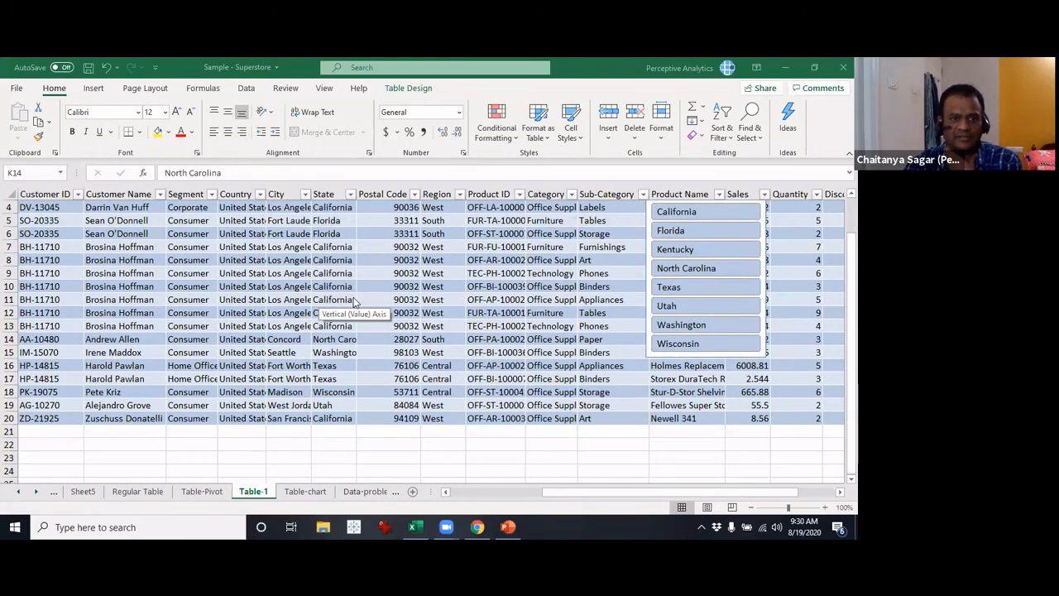
scroll(354, 301, "up", 1)
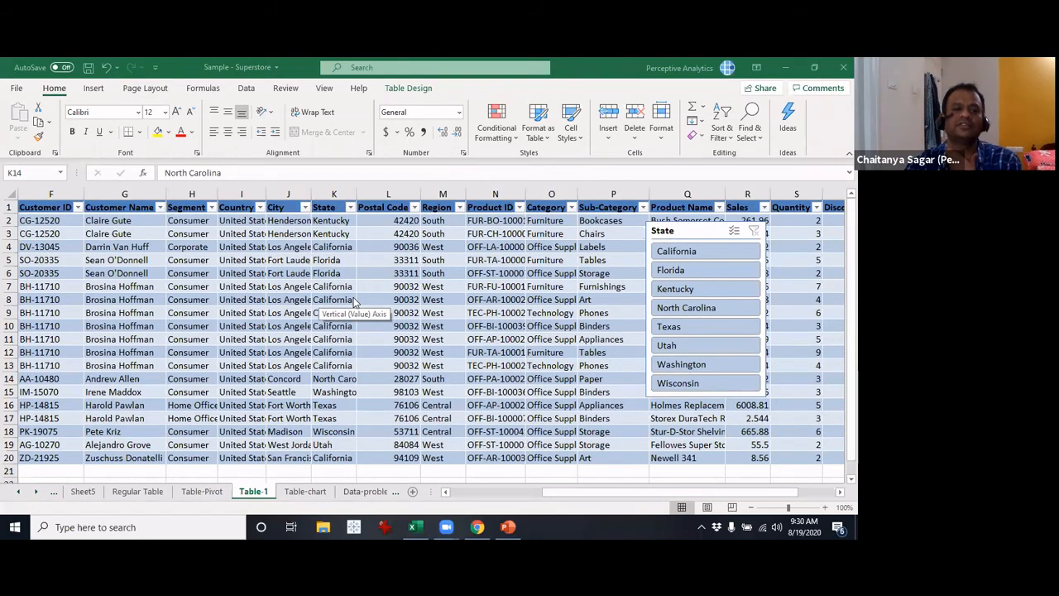
scroll(354, 301, "down", 1)
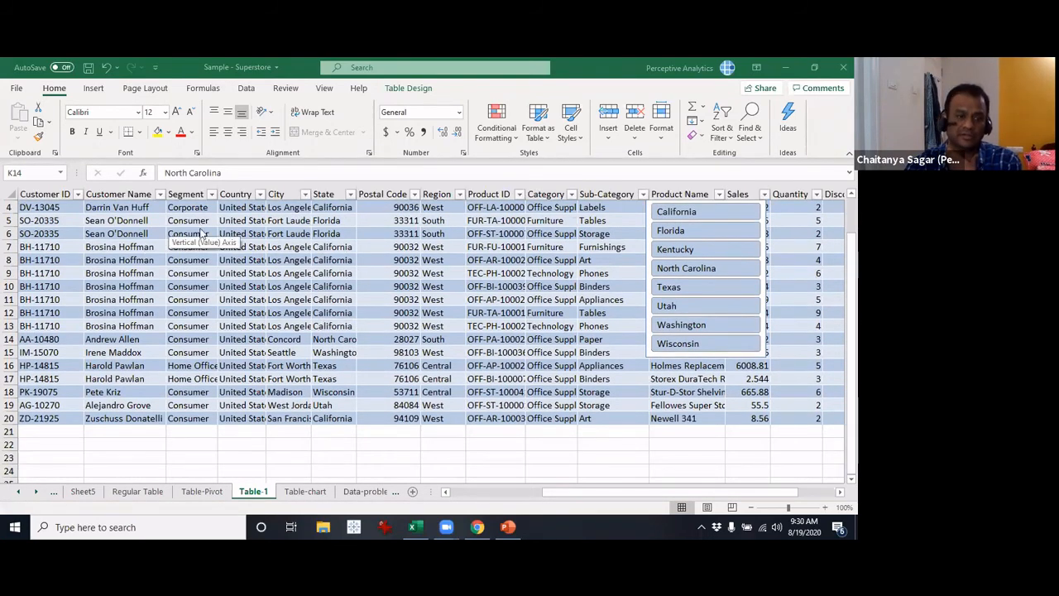
scroll(149, 213, "up", 1)
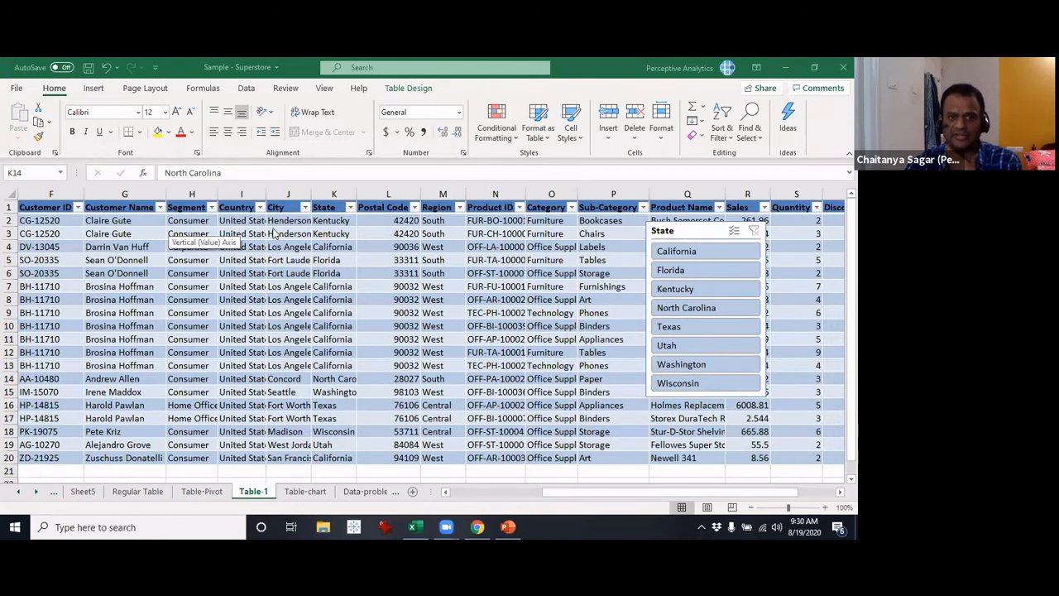
scroll(334, 281, "down", 1)
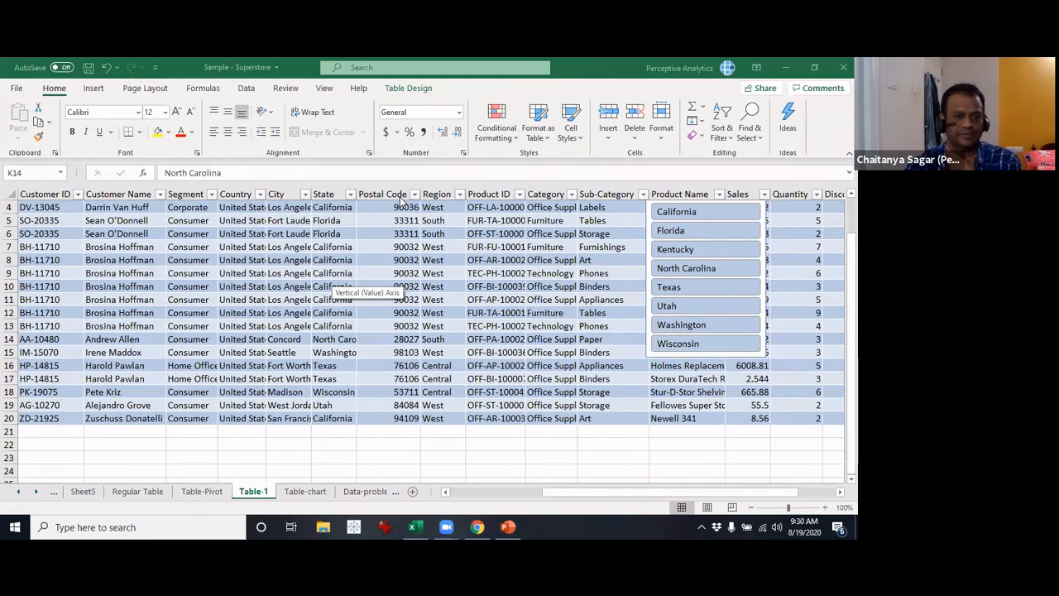
scroll(430, 285, "up", 1)
scroll(431, 285, "down", 1)
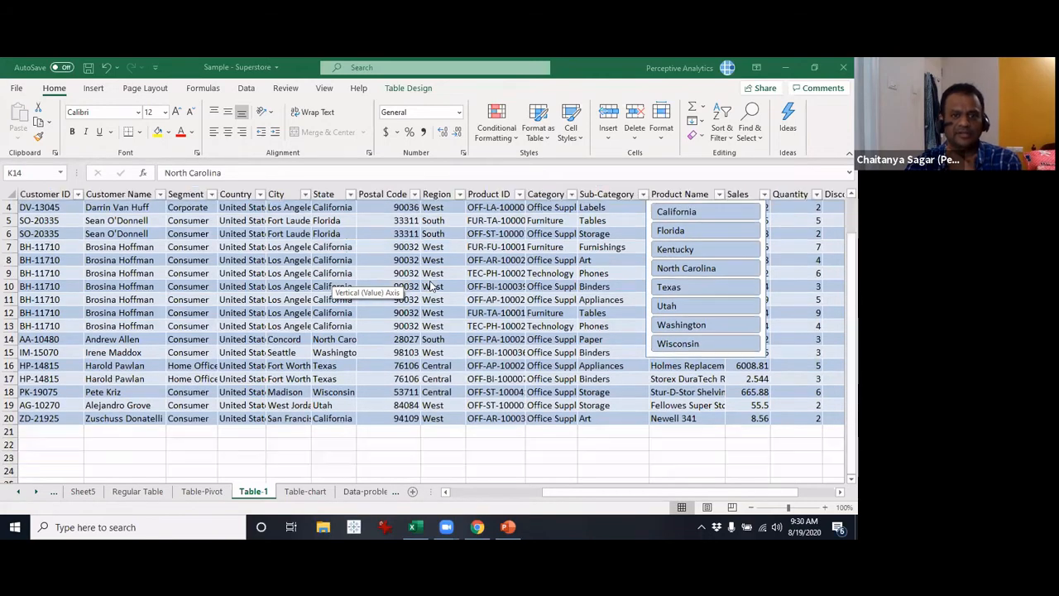
scroll(430, 286, "up", 1)
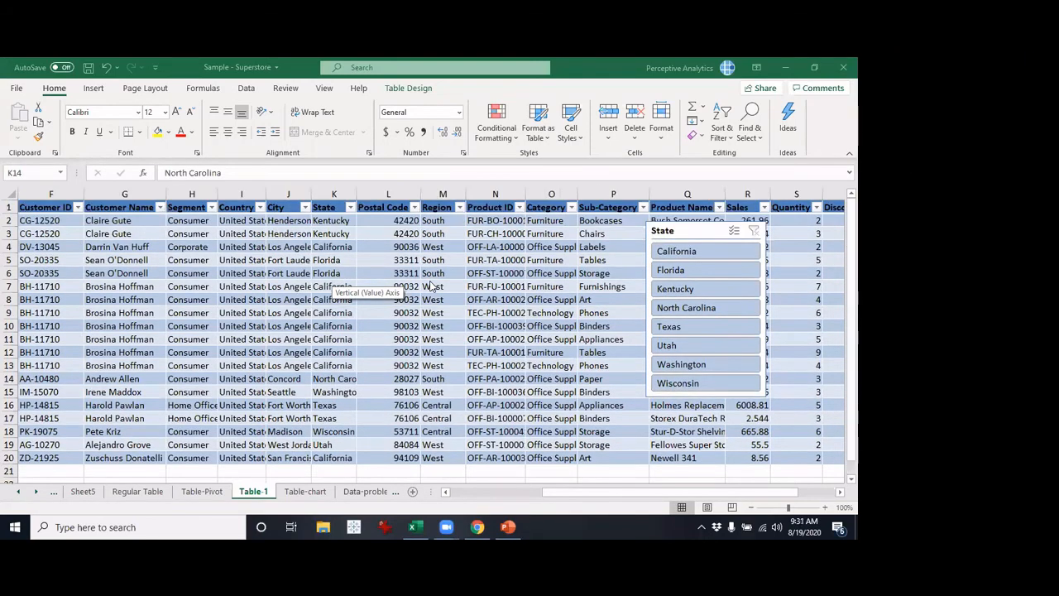
scroll(430, 285, "down", 1)
scroll(431, 286, "up", 1)
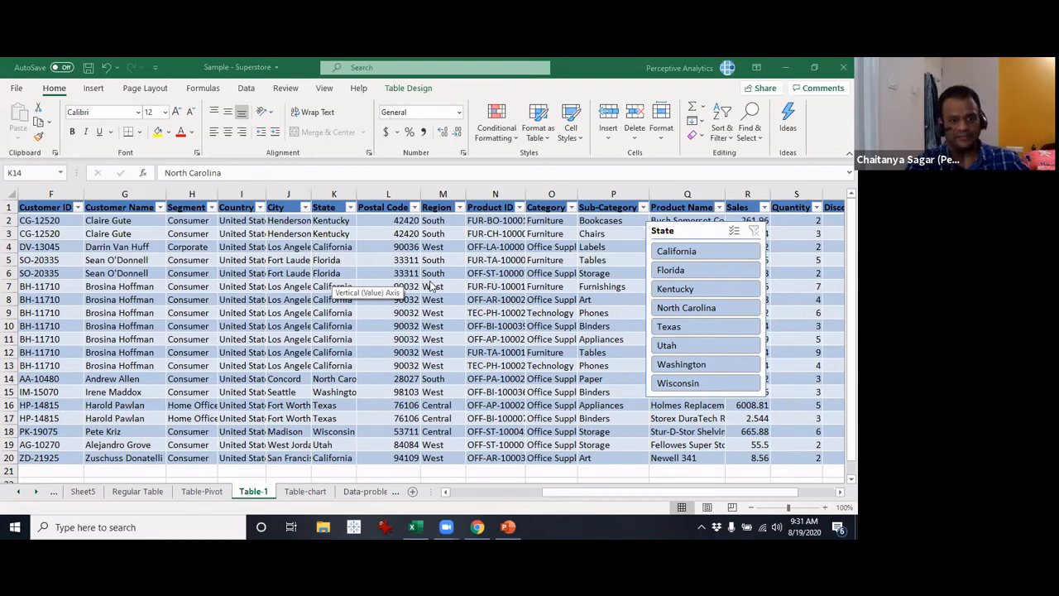
scroll(430, 285, "down", 4)
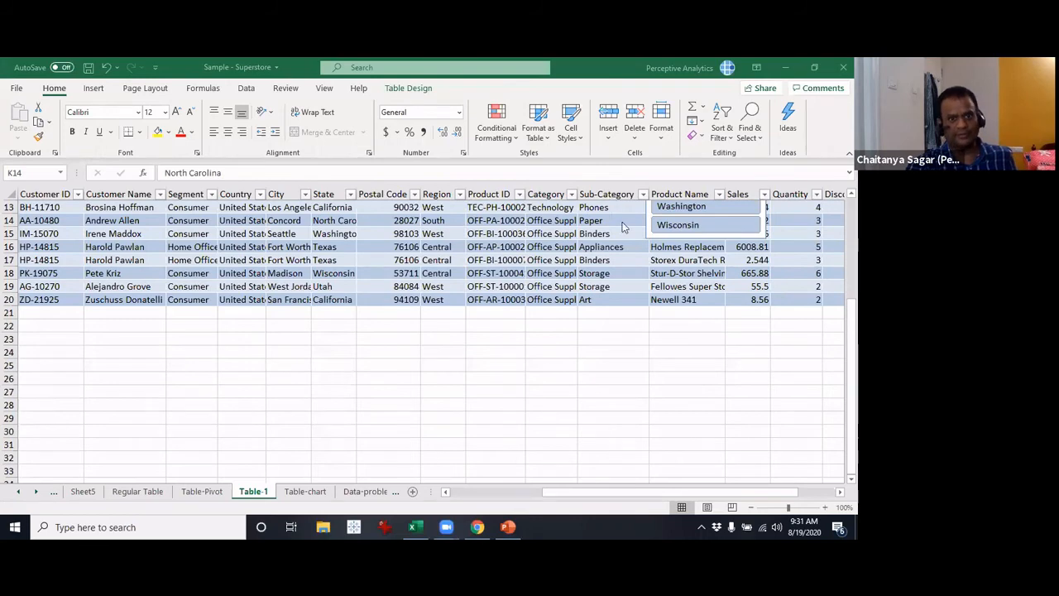
scroll(622, 247, "up", 4)
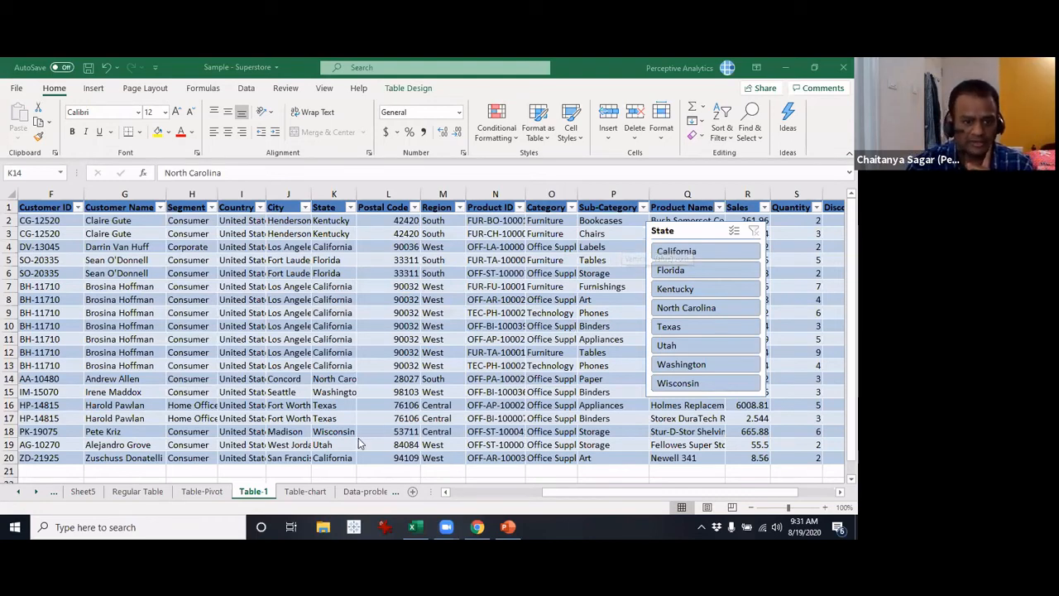
Add a new row 21 directly below the Table-1 data with Segment Corporate and Sales 1500
scroll(354, 431, "down", 2)
left_click(203, 394)
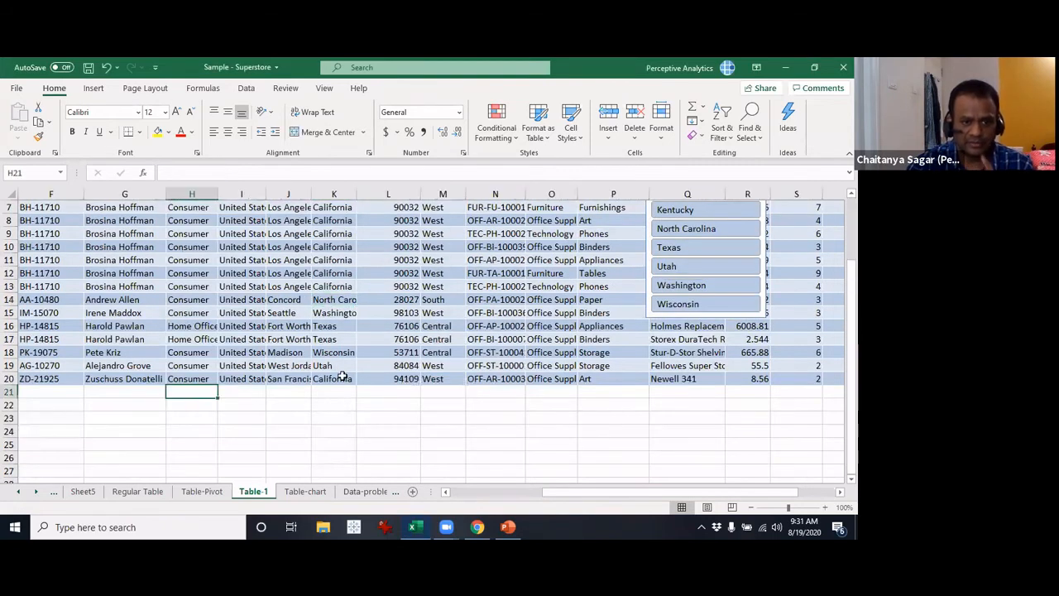
type("Corporate")
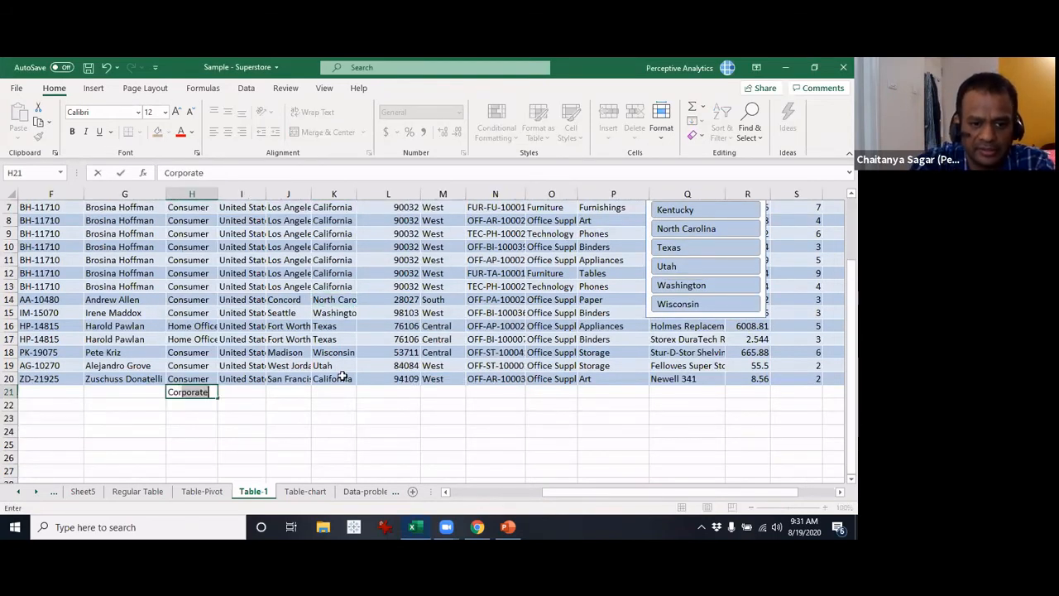
key("Tab")
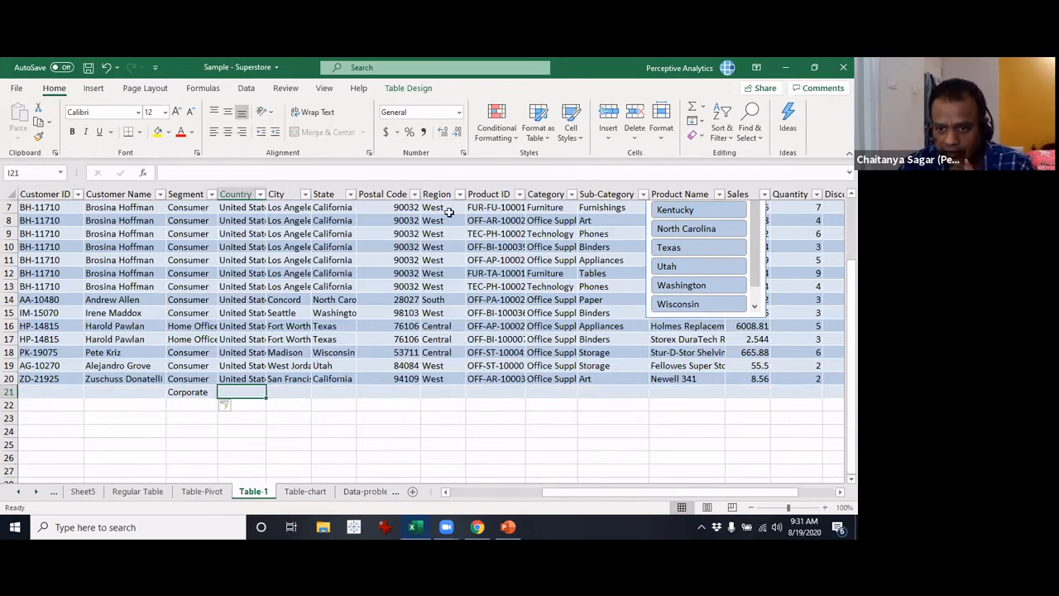
key("ctrl+a")
key("ctrl+a")
left_click(752, 389)
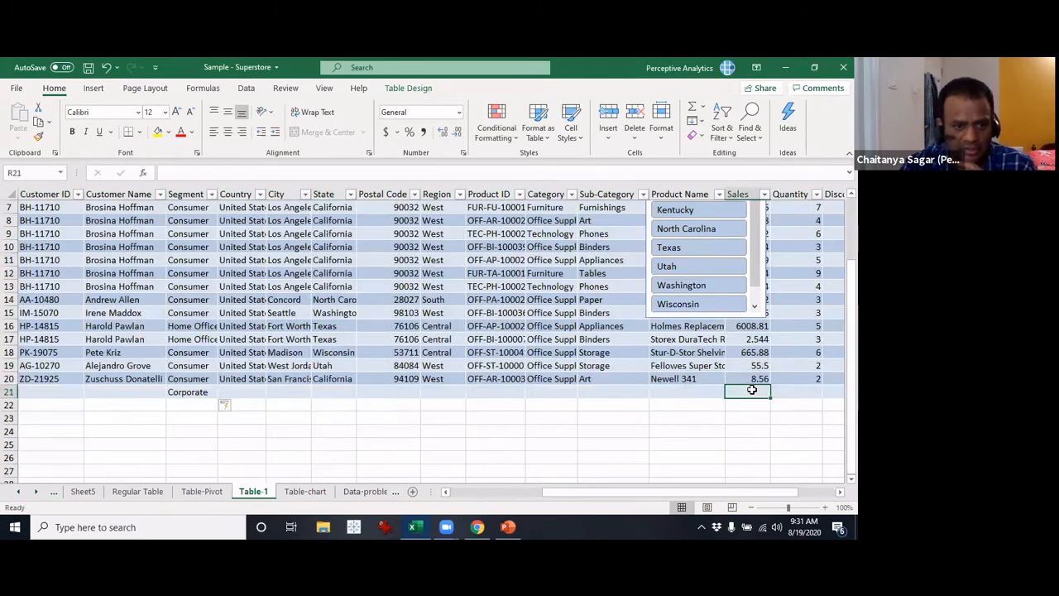
type("100")
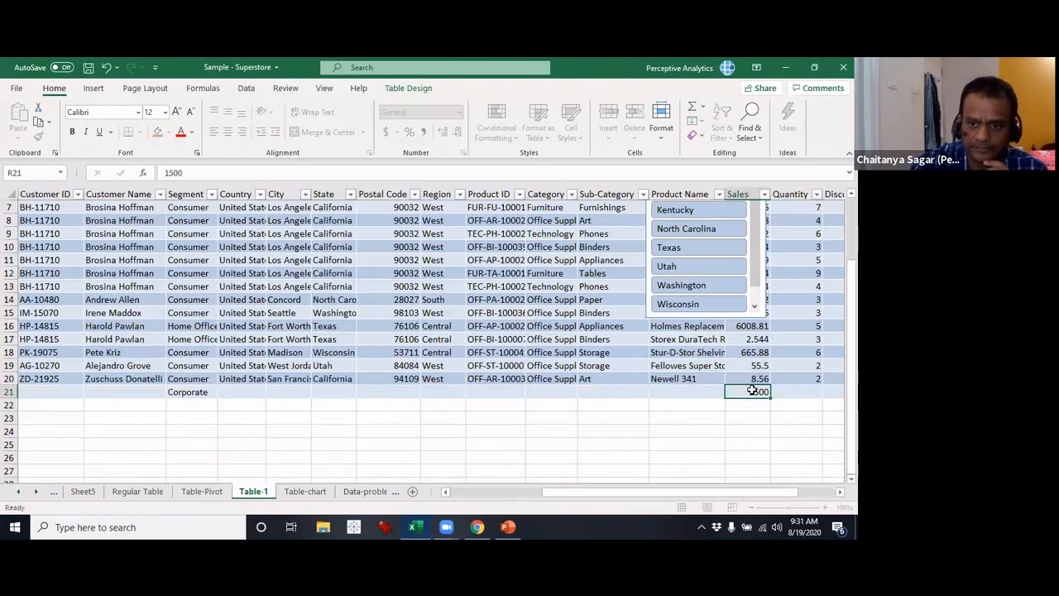
key("Return")
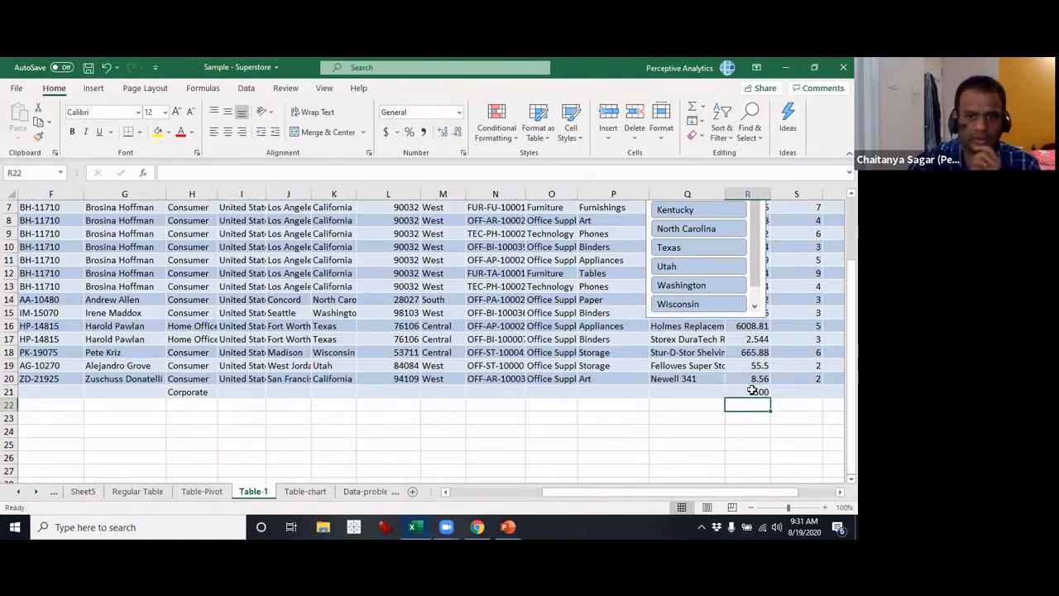
Format the Sum of Sales values on the Table-Pivot sheet, including the grand total, as dollar currency with two decimals
left_click(201, 492)
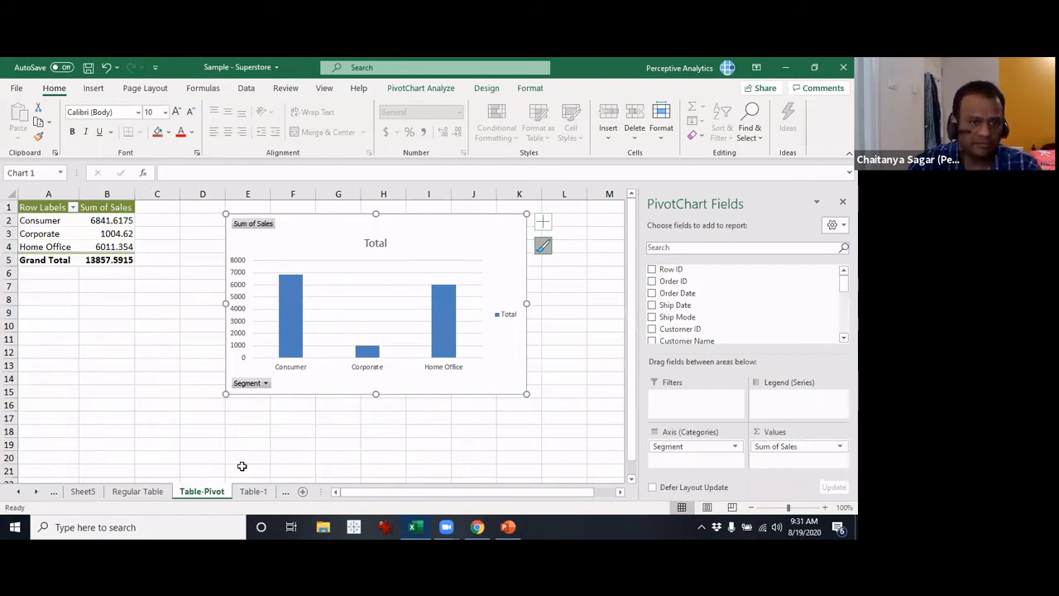
left_click_drag(107, 220, 109, 247)
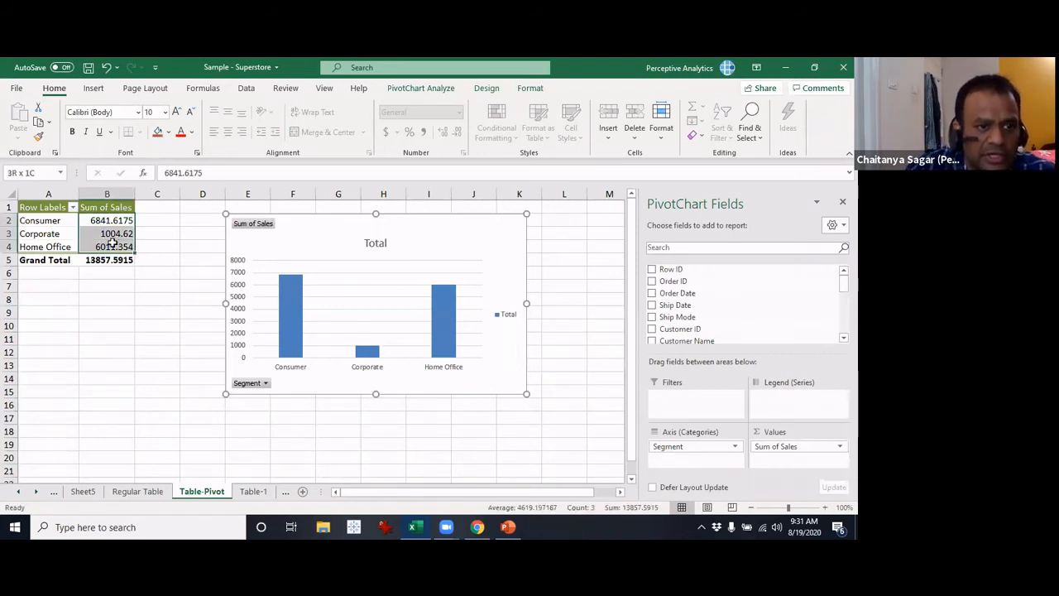
left_click(112, 260)
left_click_drag(112, 222, 116, 227)
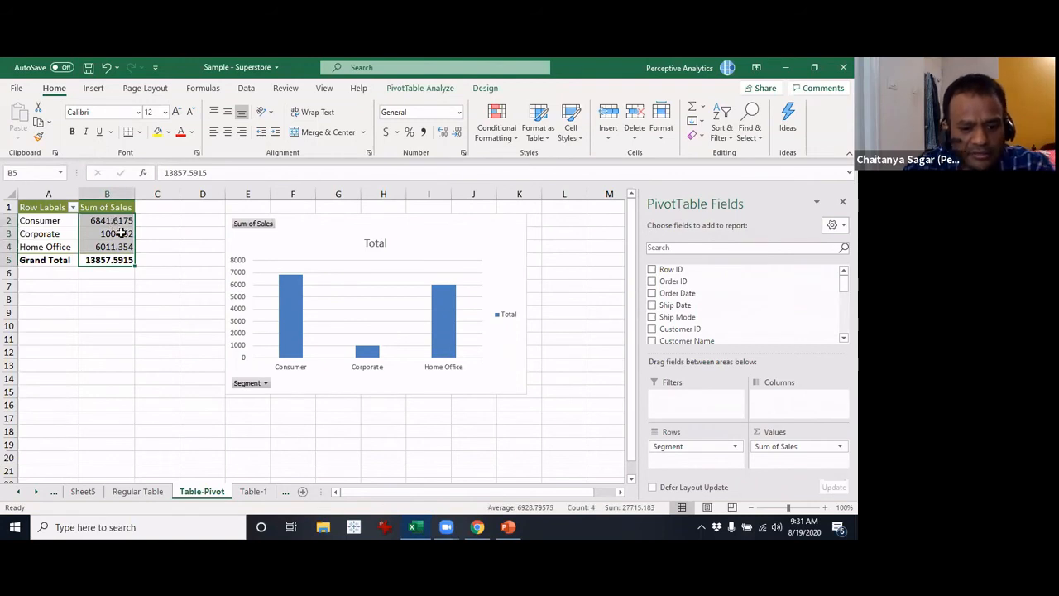
key("ctrl+shift+4")
left_click(139, 294)
Refresh the PivotTable on the Table-Pivot sheet so it picks up the new Corporate row
left_click(115, 234)
right_click(116, 234)
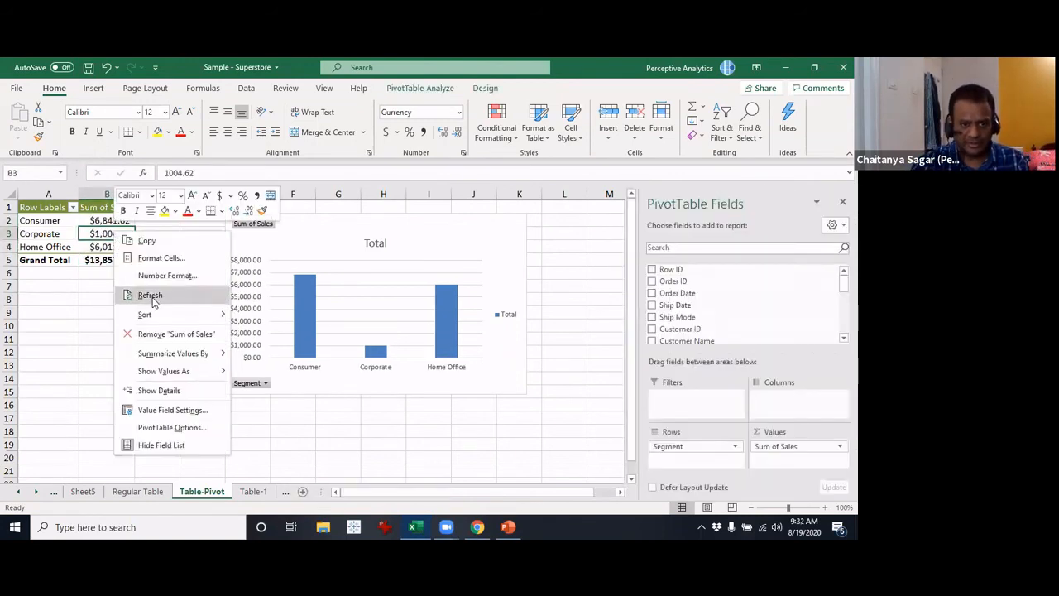
left_click(149, 295)
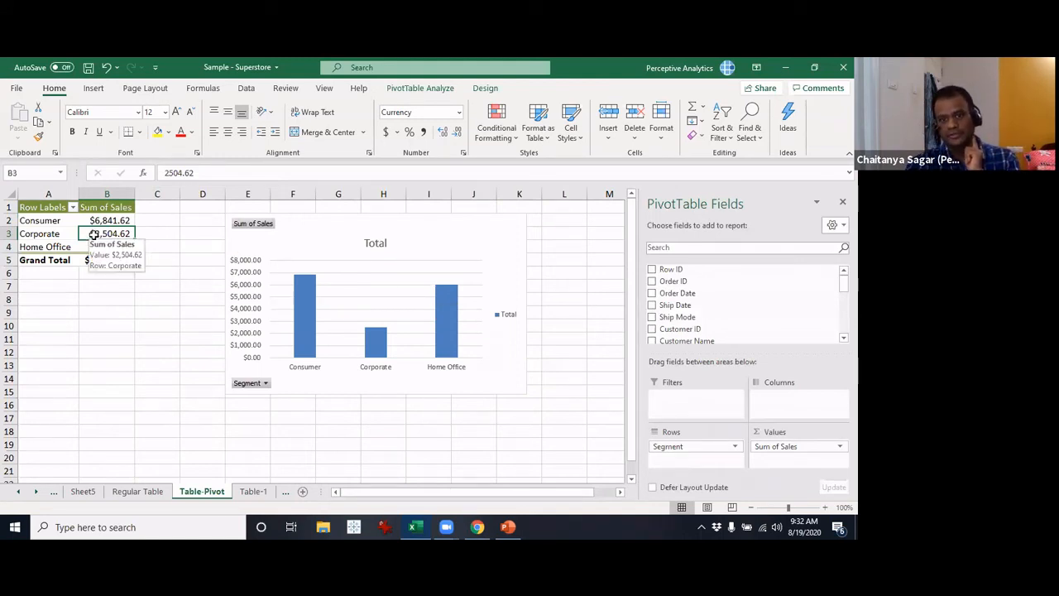
Extend the data source of the PivotTable on Sheet5 to 'Regular Table'!$A$1:$U$21 so it includes the added Corporate row
left_click(147, 494)
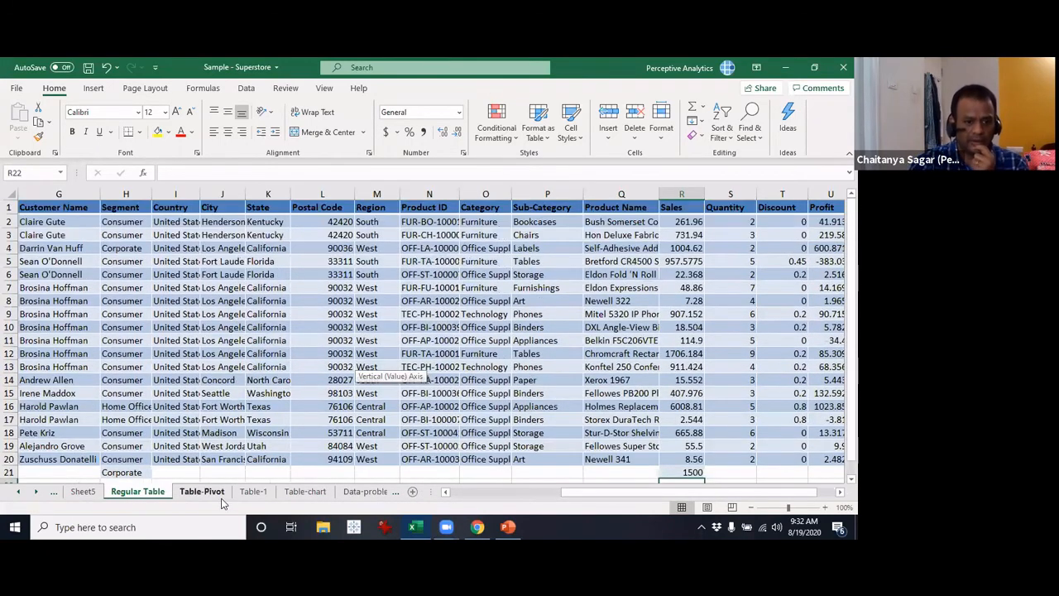
left_click(83, 491)
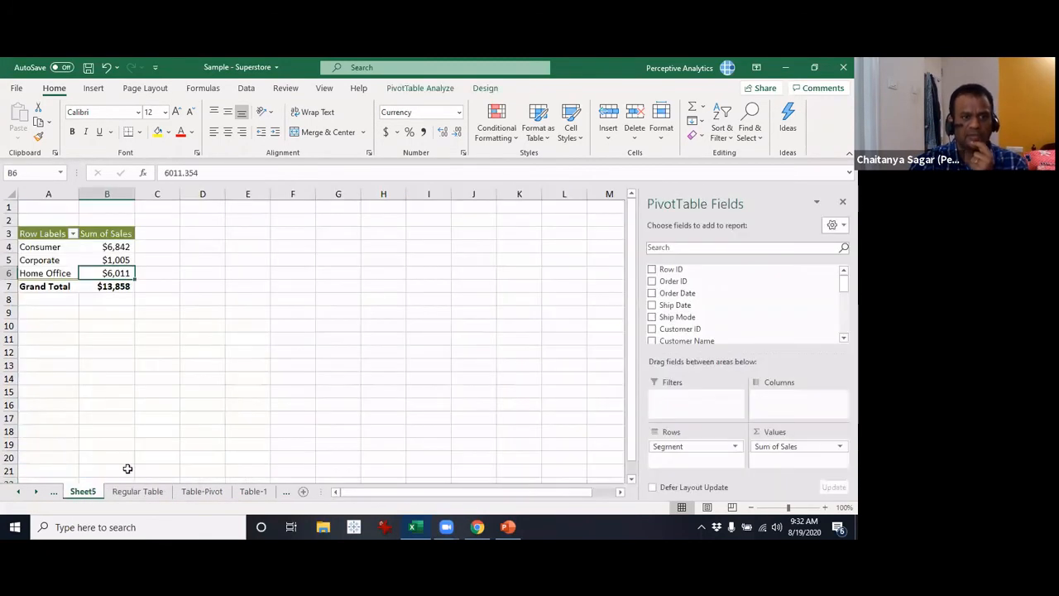
right_click(117, 256)
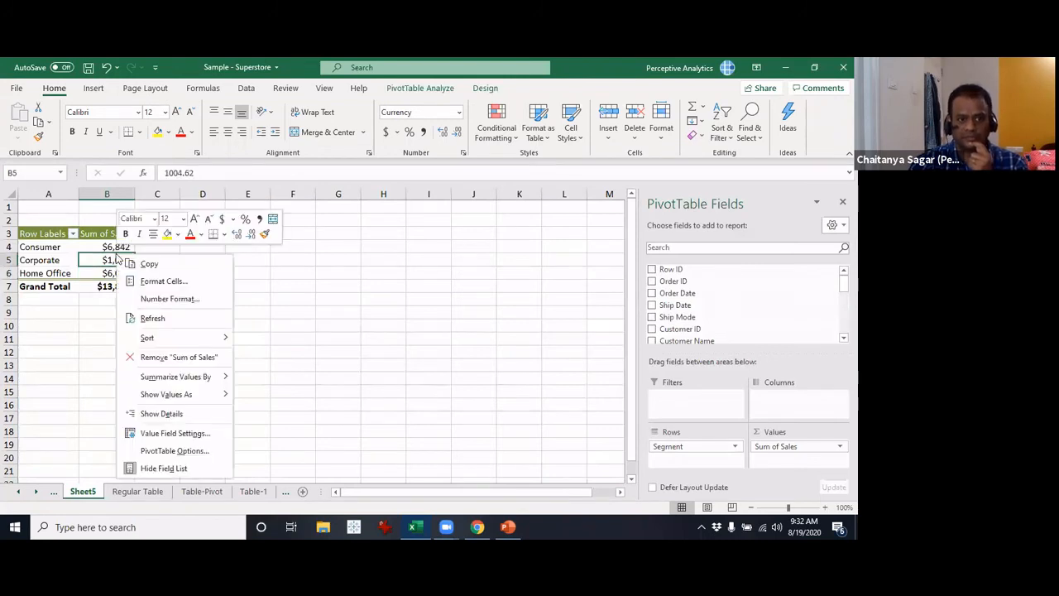
left_click(421, 88)
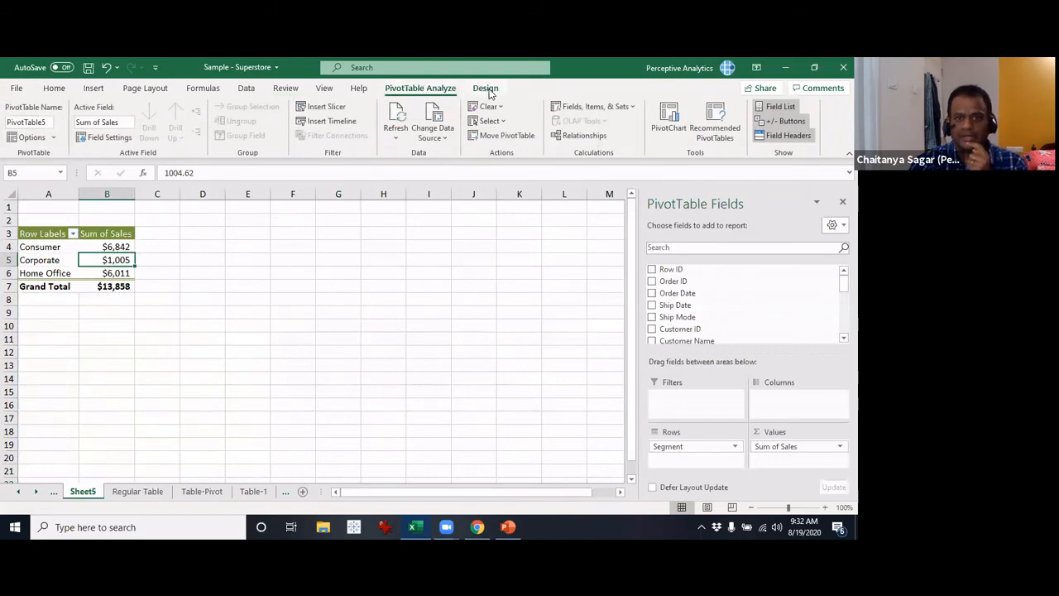
left_click(450, 142)
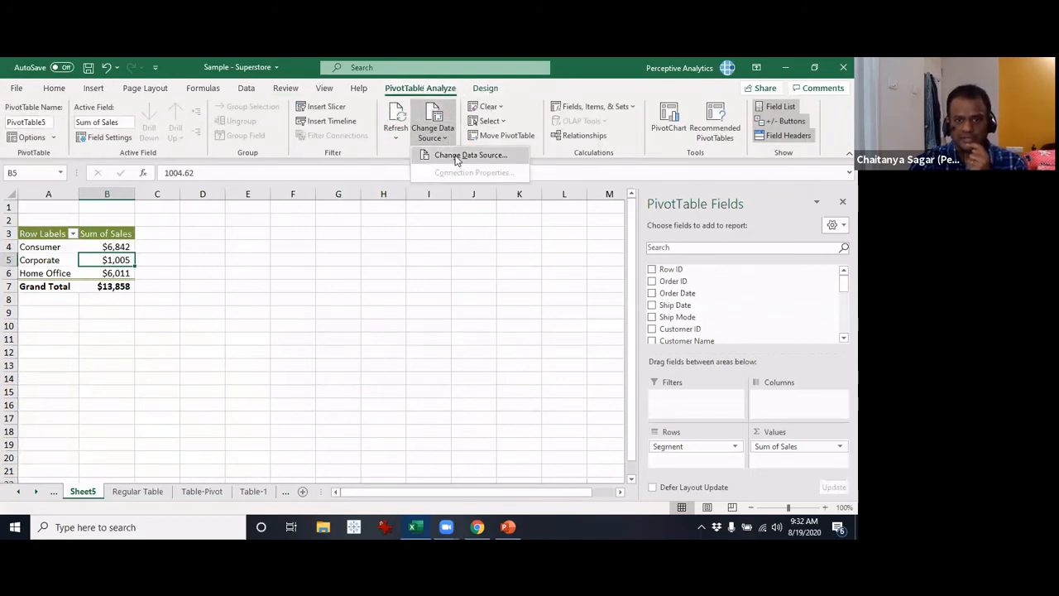
left_click(458, 159)
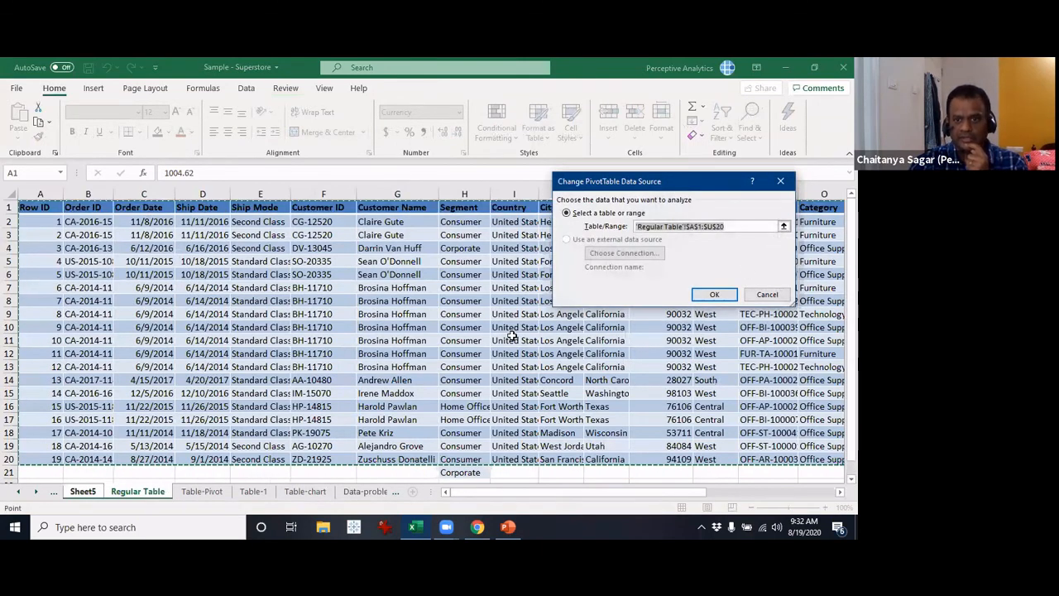
left_click(745, 226)
key("BackSpace")
type("1")
left_click(714, 293)
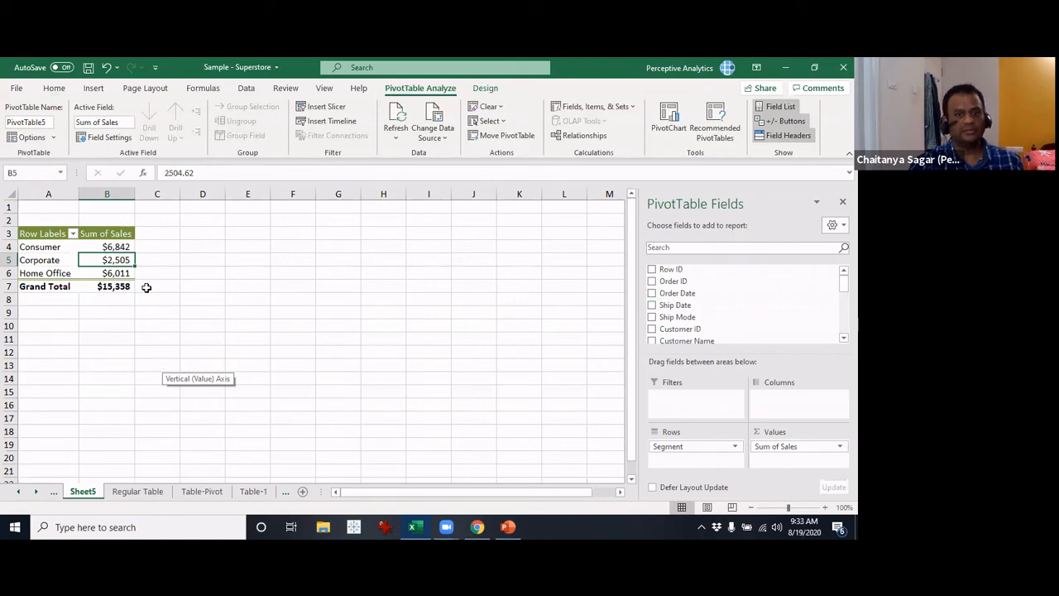
Add a total row to the CitySales table under Table chart on the Table-chart sheet
left_click(211, 493)
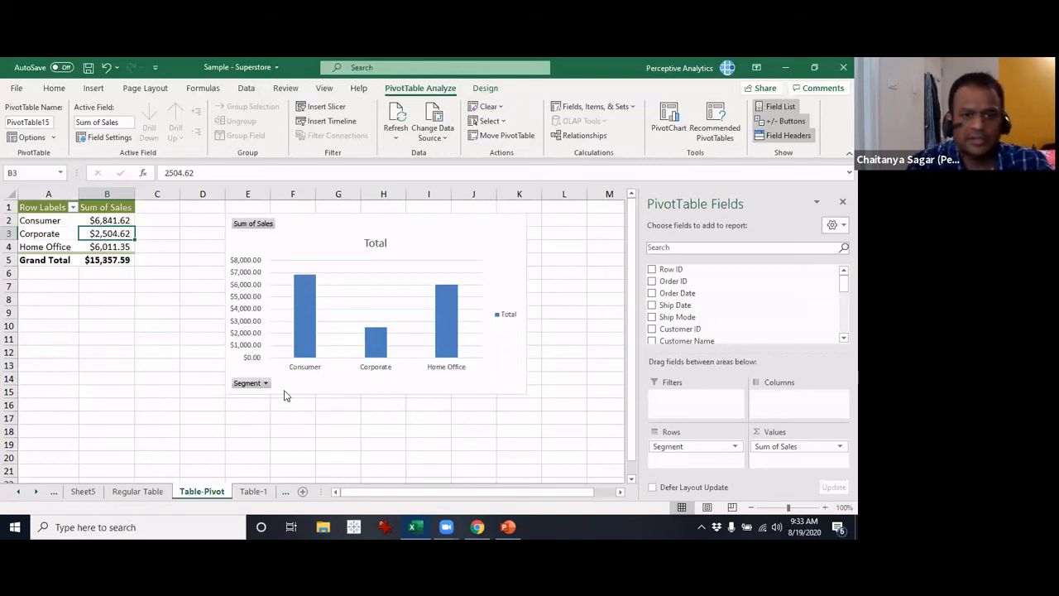
left_click(254, 493)
left_click(303, 493)
left_click(81, 311)
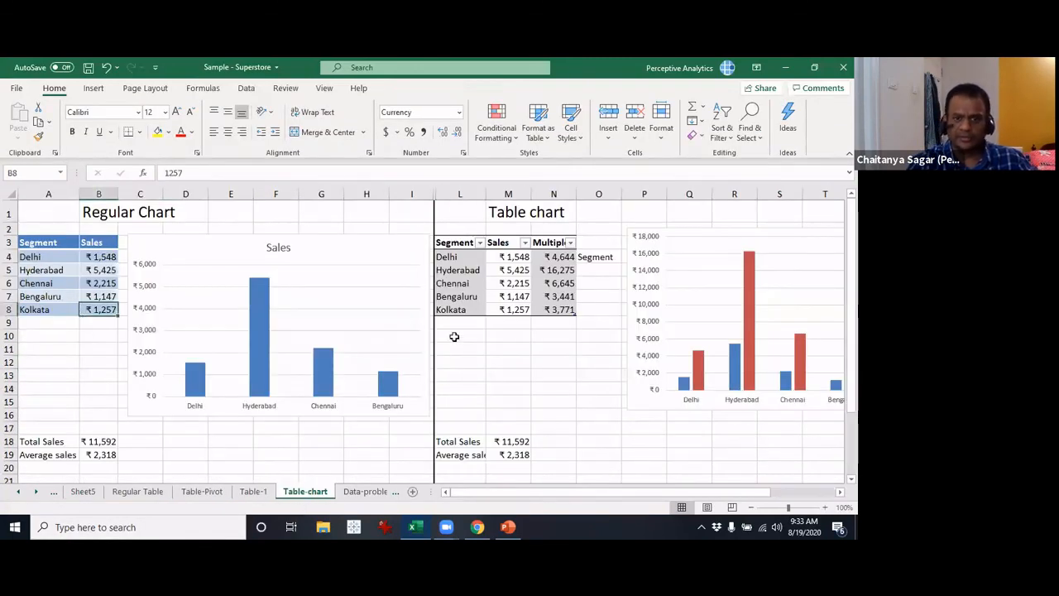
left_click(502, 298)
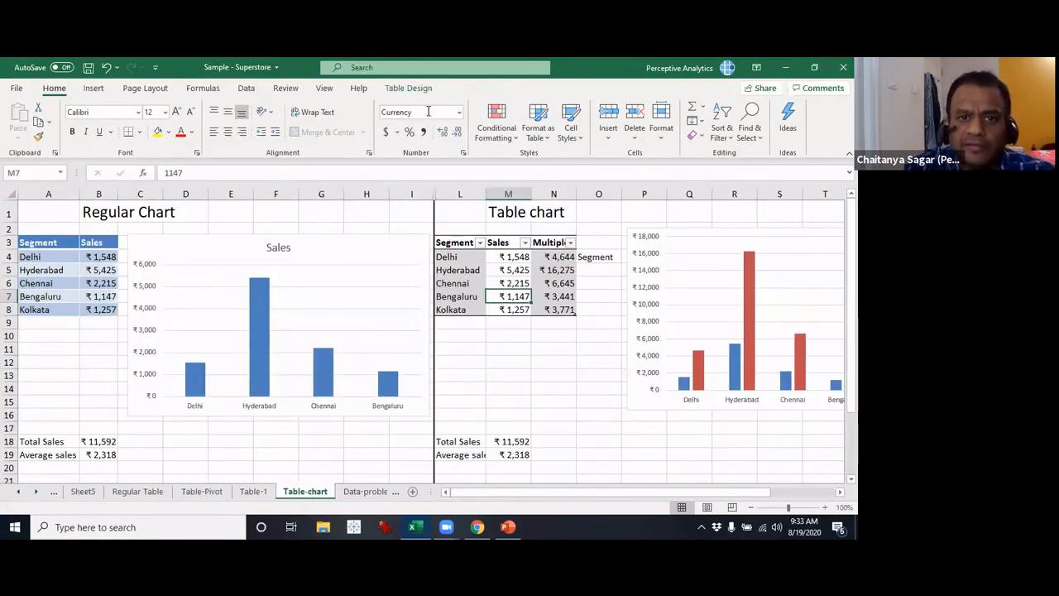
left_click(416, 89)
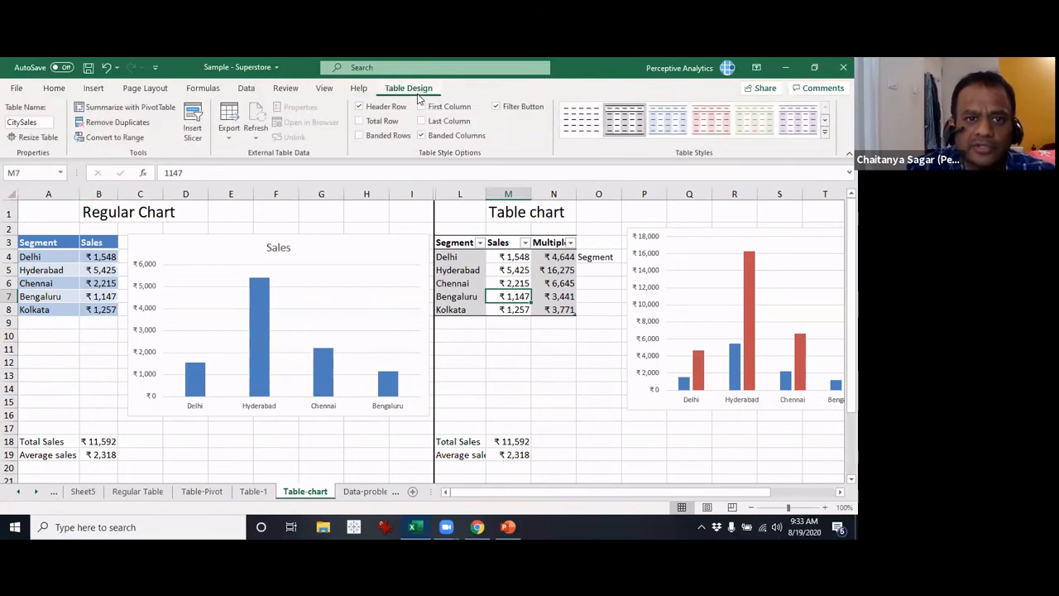
left_click(387, 124)
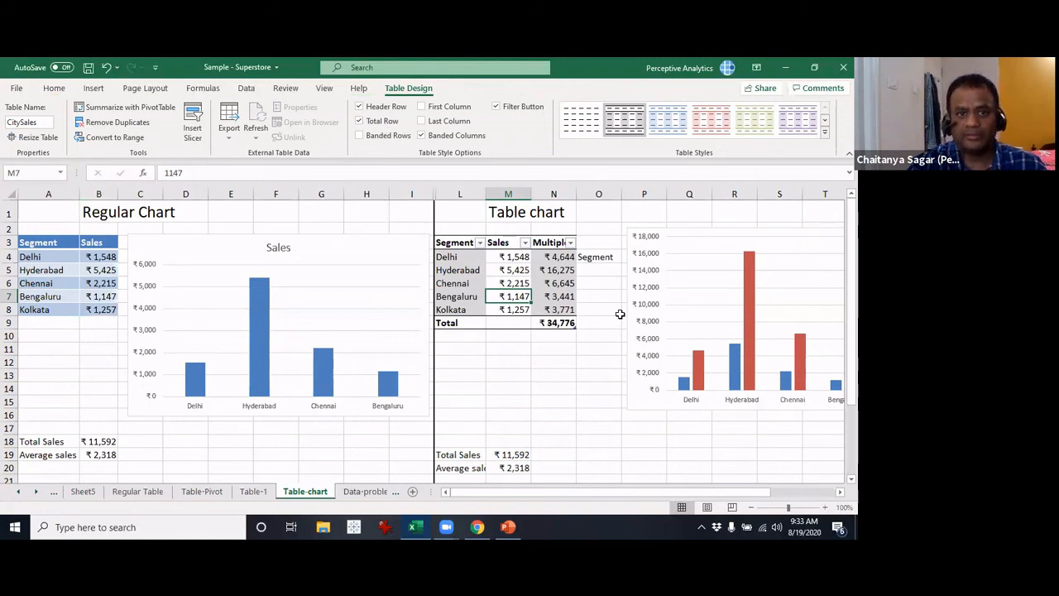
Check the total row's Sales and Multiple cells, and switch the CitySales total row off and back on
left_click(566, 328)
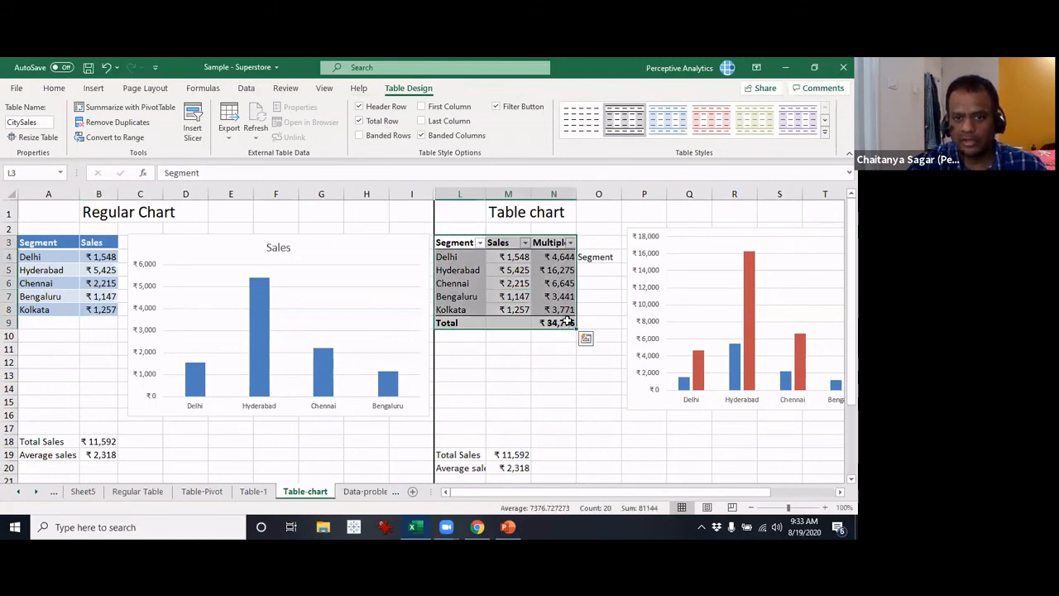
left_click(563, 323)
left_click(520, 301)
left_click(519, 321)
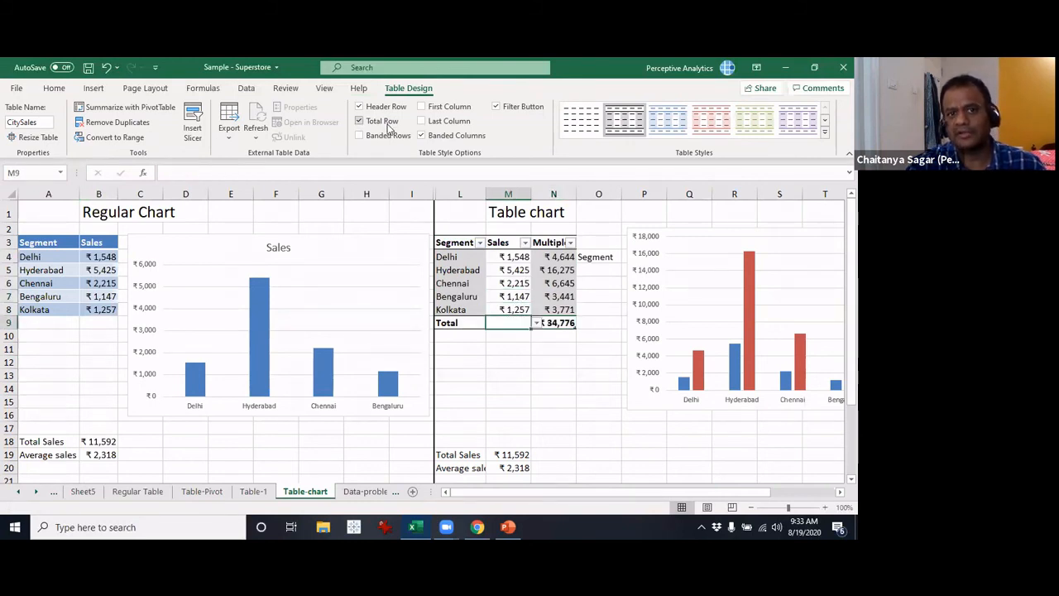
left_click(359, 121)
left_click(385, 123)
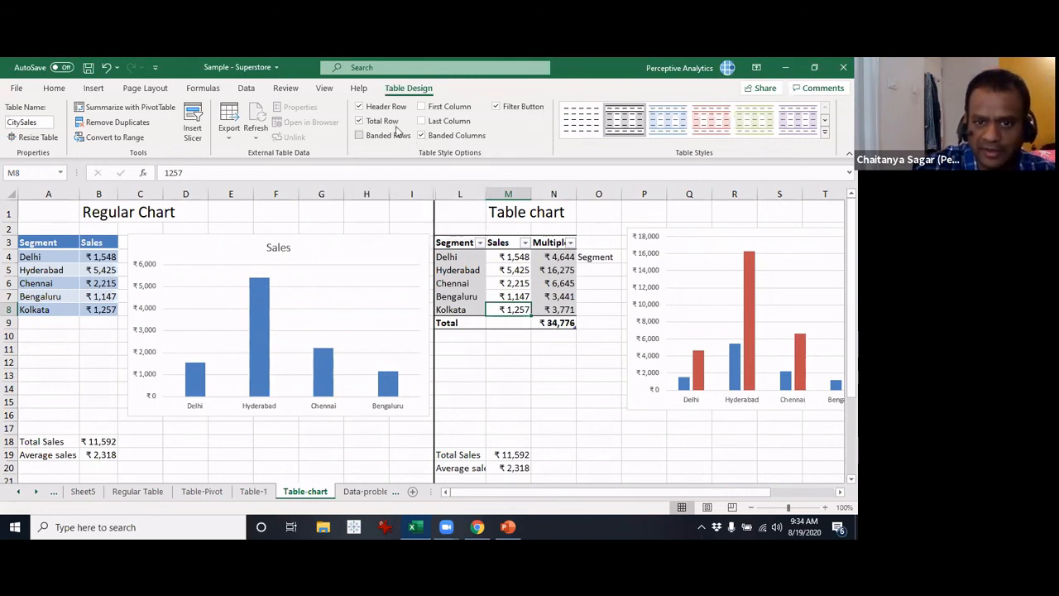
Set the total row of the CitySales table to calculate the Average for both the Sales and Multiple columns
left_click(524, 323)
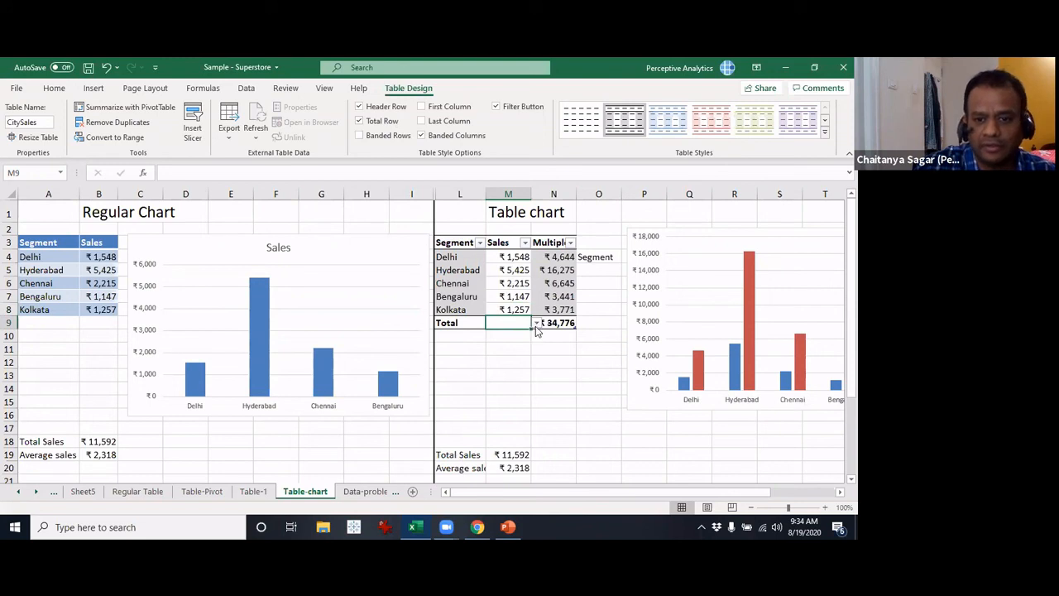
left_click(536, 324)
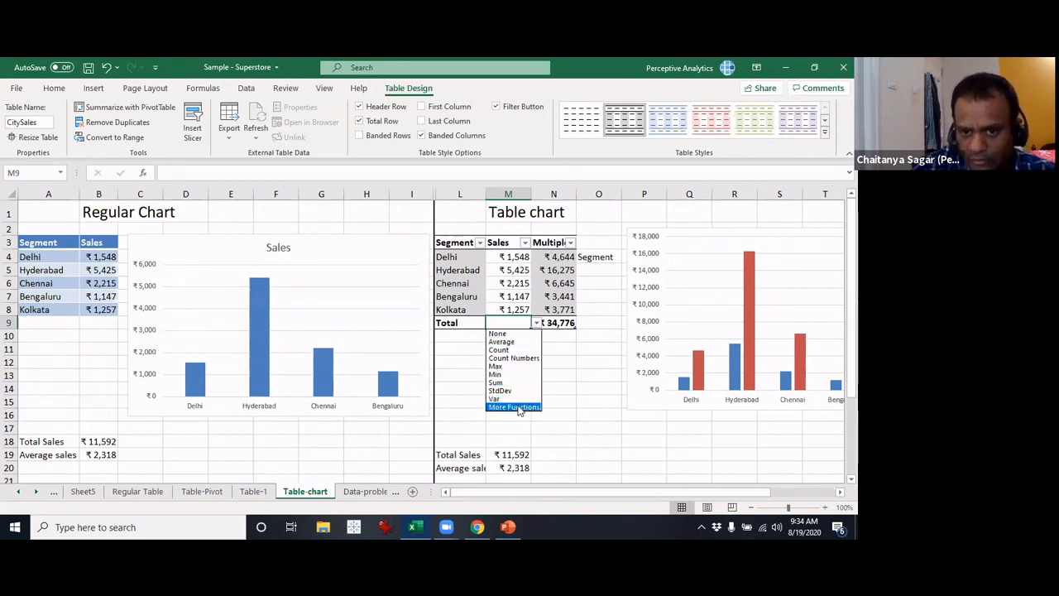
left_click(522, 342)
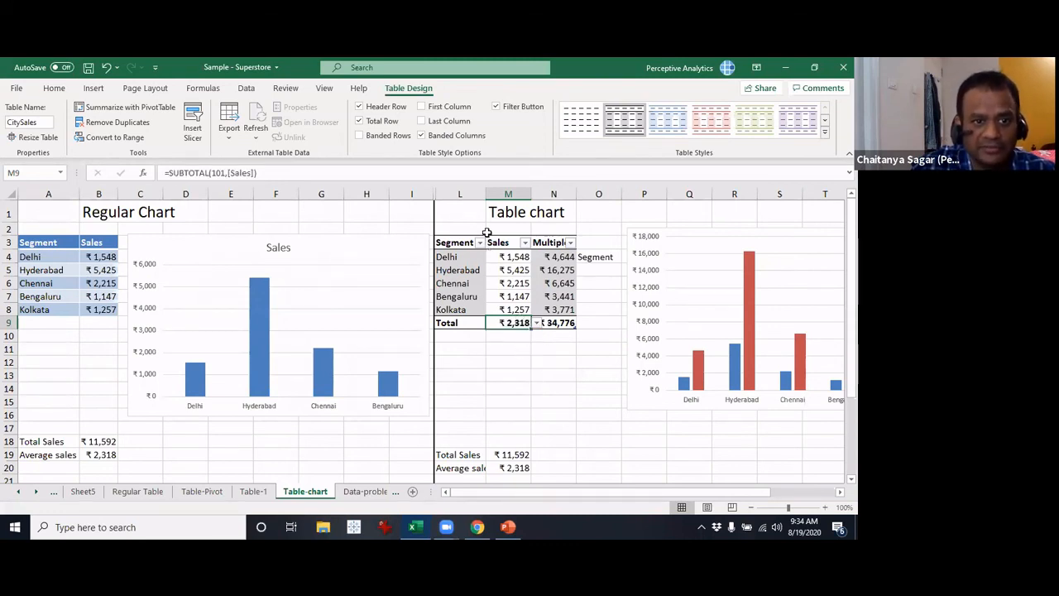
left_click(573, 325)
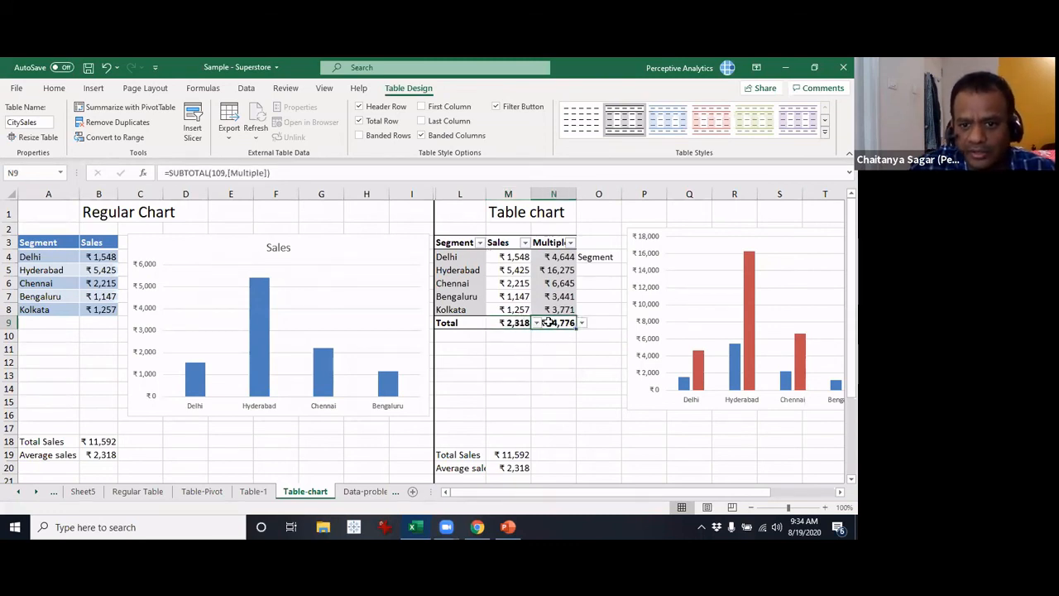
left_click(582, 323)
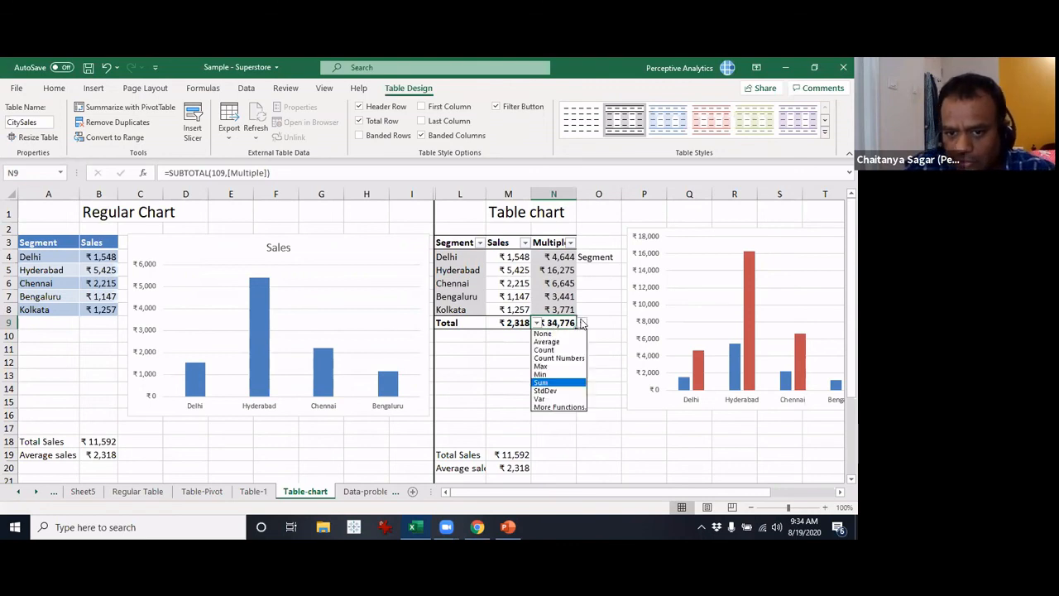
left_click(556, 341)
left_click(520, 323)
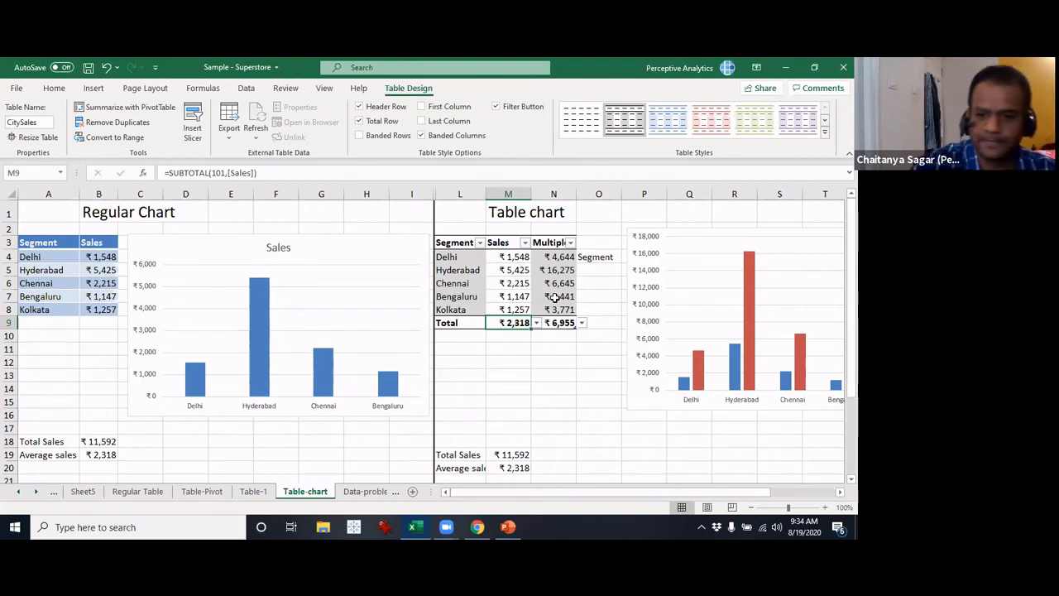
left_click(528, 272)
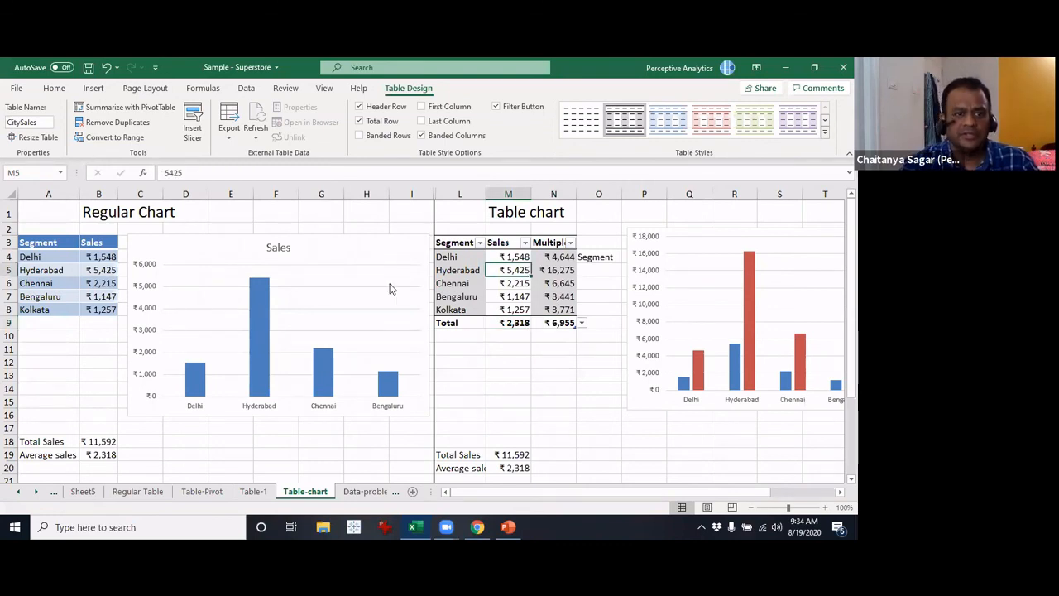
Look at the export options available for the CitySales table without exporting it
left_click(231, 144)
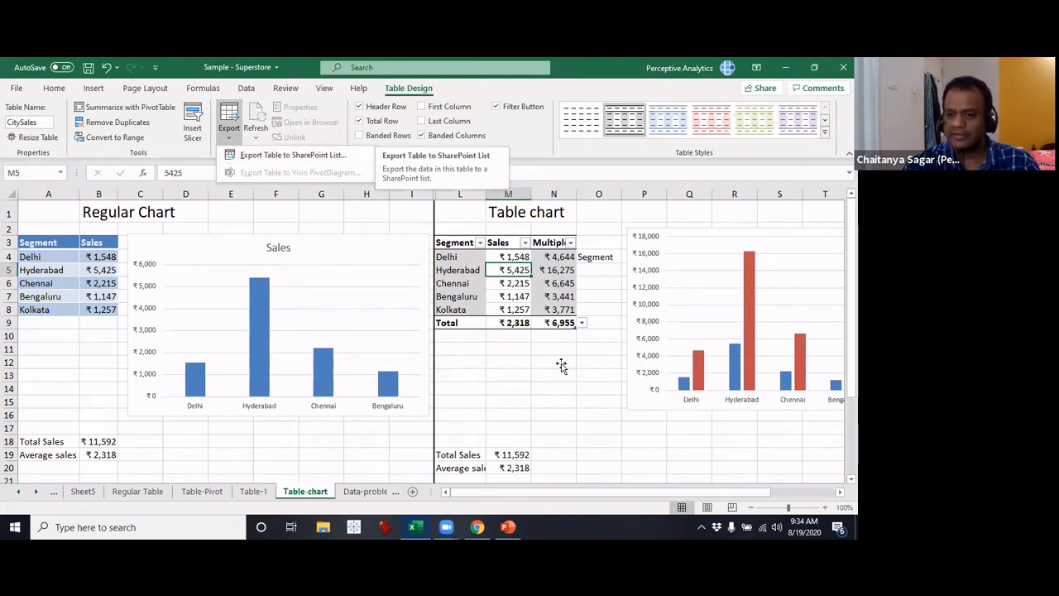
left_click(356, 213)
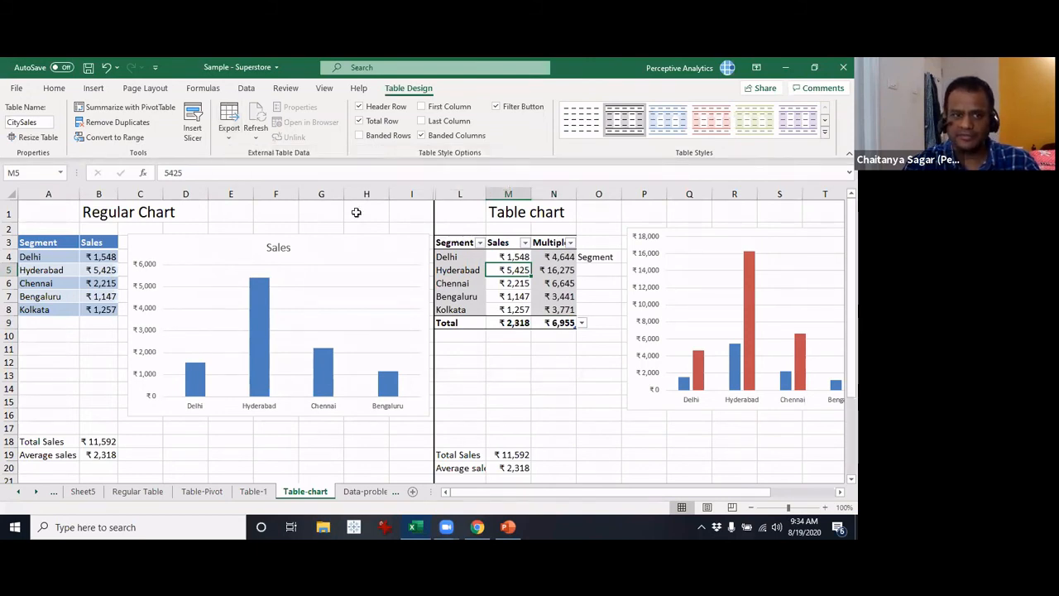
left_click(236, 141)
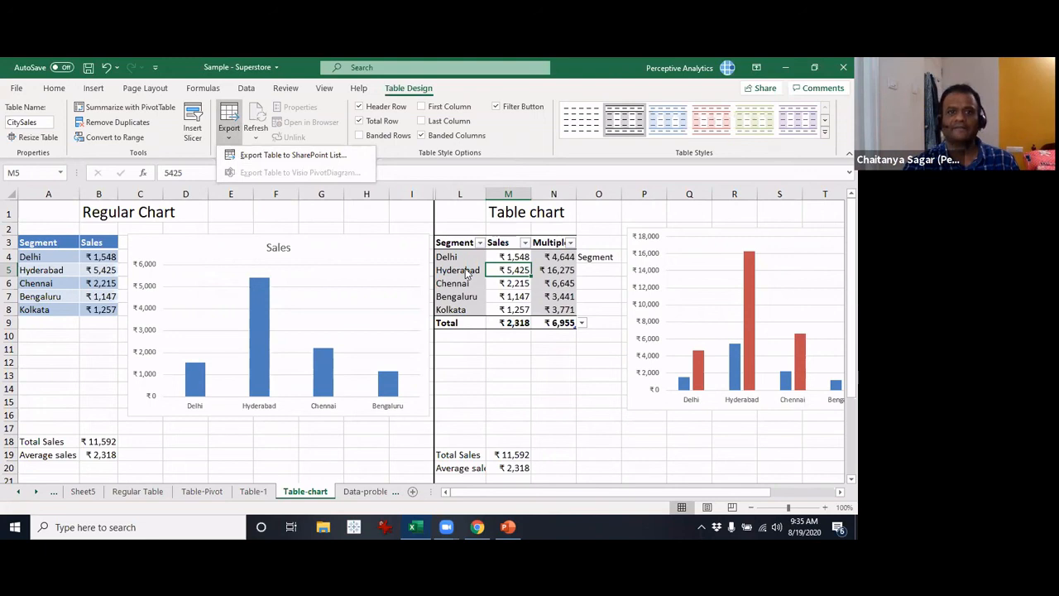
key("Escape")
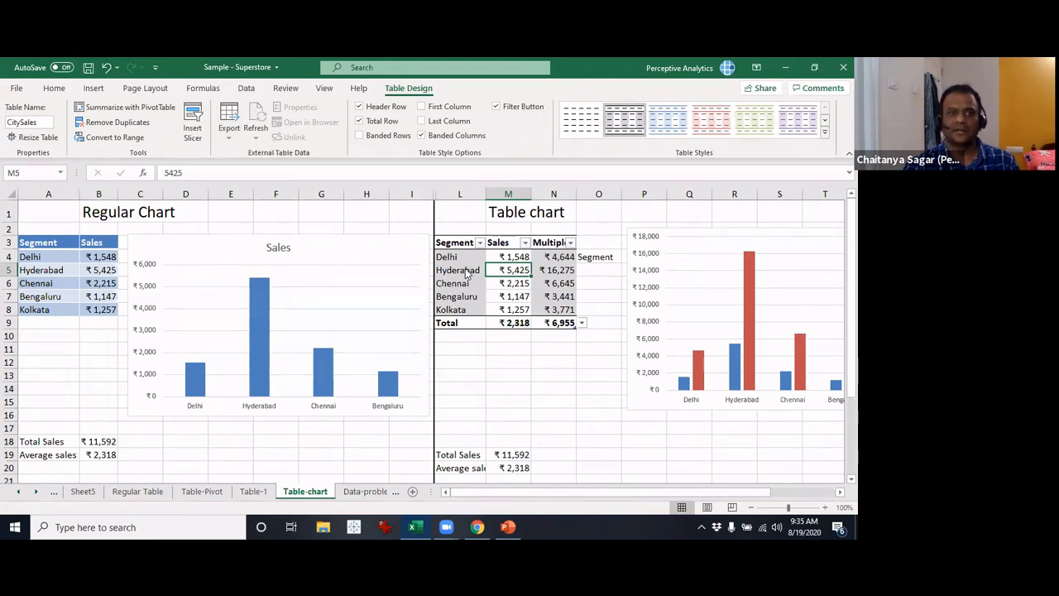